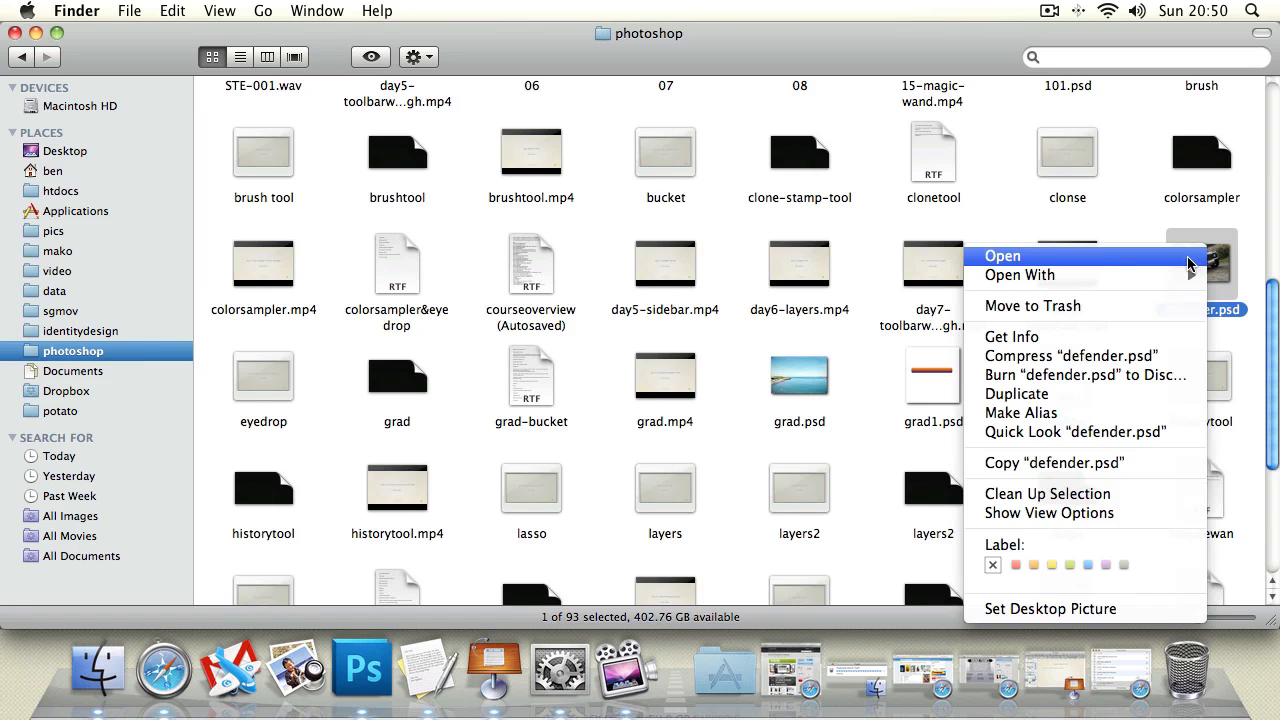
Open defender.psd from the photoshop folder in Finder, and close the image again in Photoshop
{"action": "mouse_move", "coordinate": [1177, 277]}
{"action": "left_click", "coordinate": [1145, 225]}
{"action": "double_click", "coordinate": [1203, 266]}
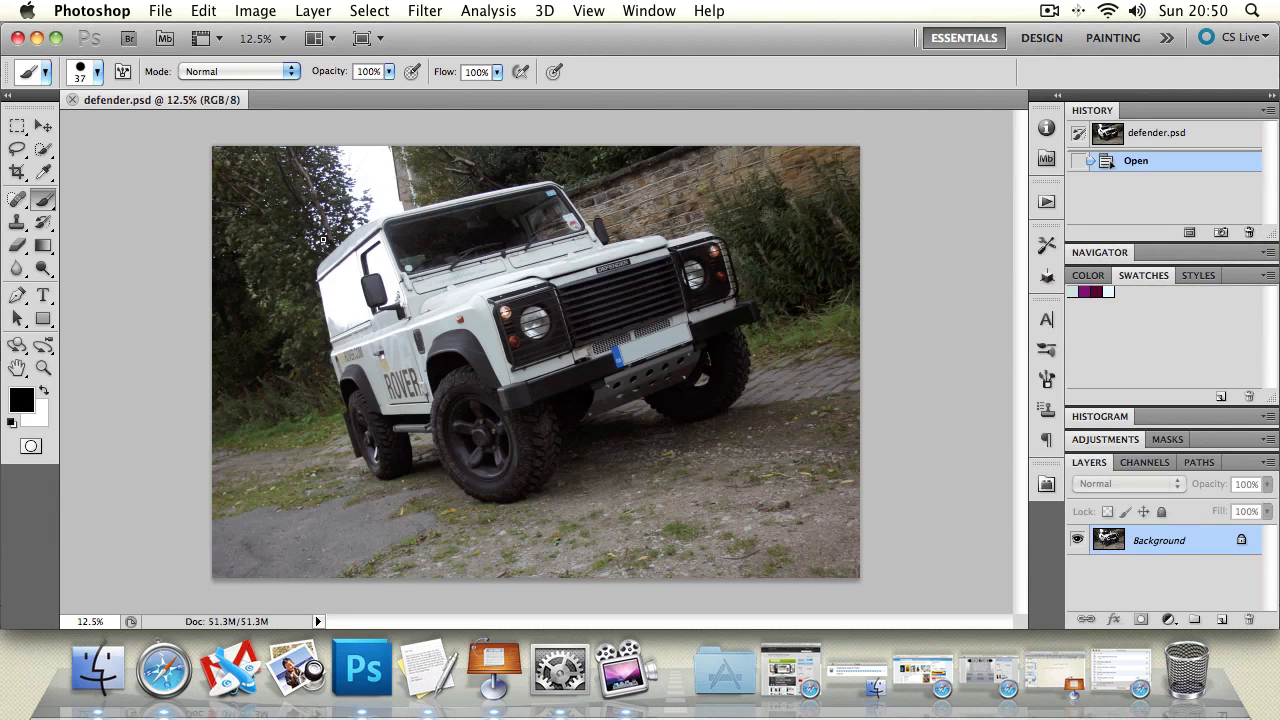
{"action": "left_click", "coordinate": [72, 100]}
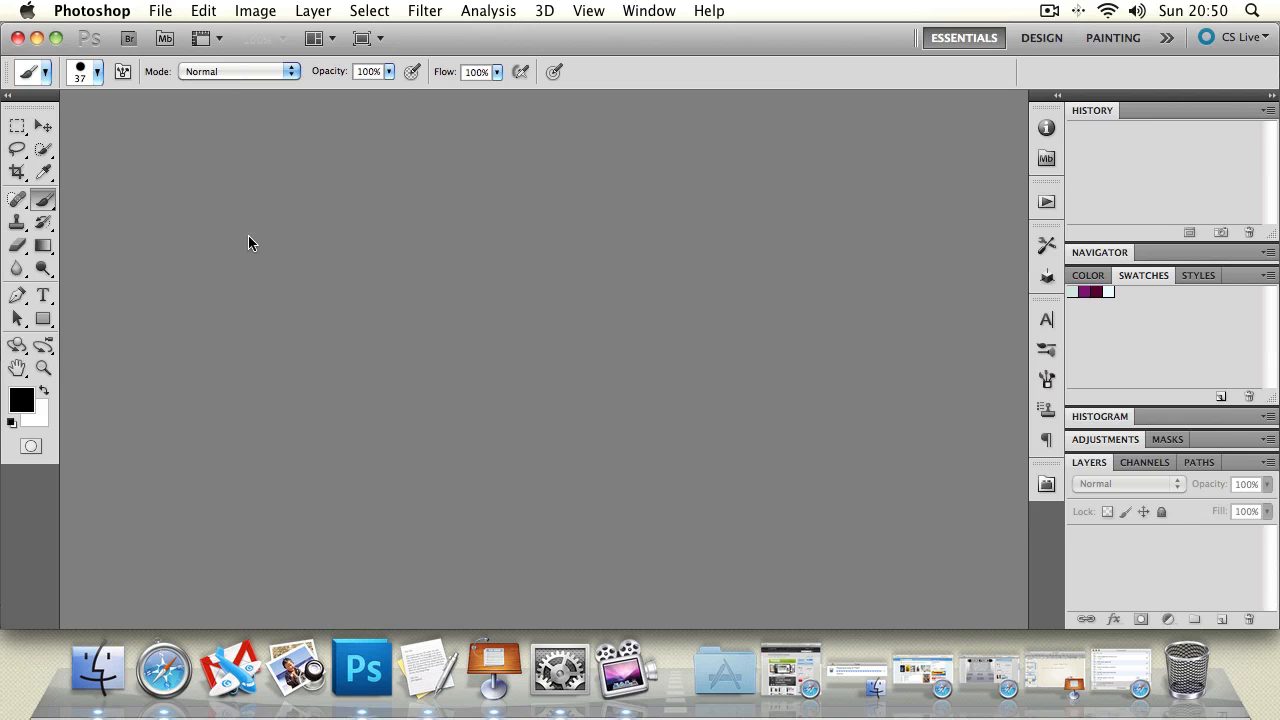
Open defender.psd from the photoshop folder, starting from Photoshop's empty workspace, and close the image
{"action": "double_click", "coordinate": [301, 257]}
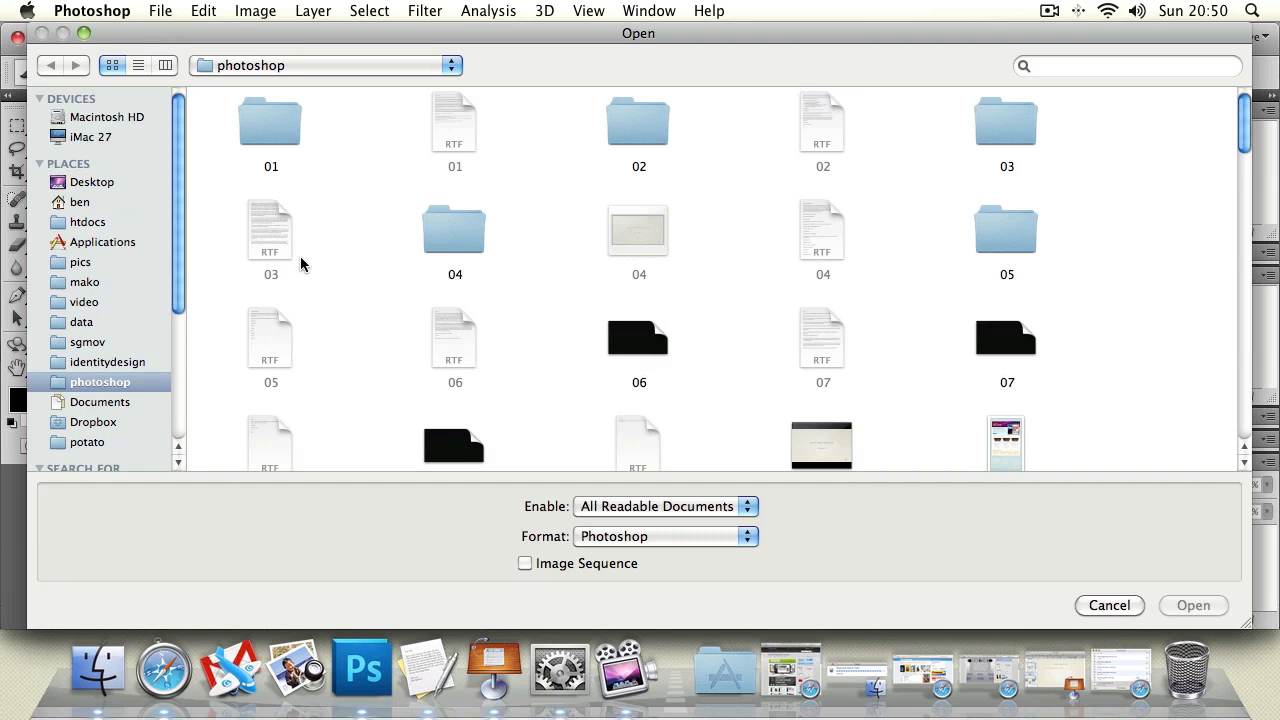
{"action": "left_click", "coordinate": [1097, 606]}
{"action": "double_click", "coordinate": [386, 220]}
{"action": "left_click_drag", "start_coordinate": [1237, 119], "coordinate": [1237, 262]}
{"action": "double_click", "coordinate": [293, 205]}
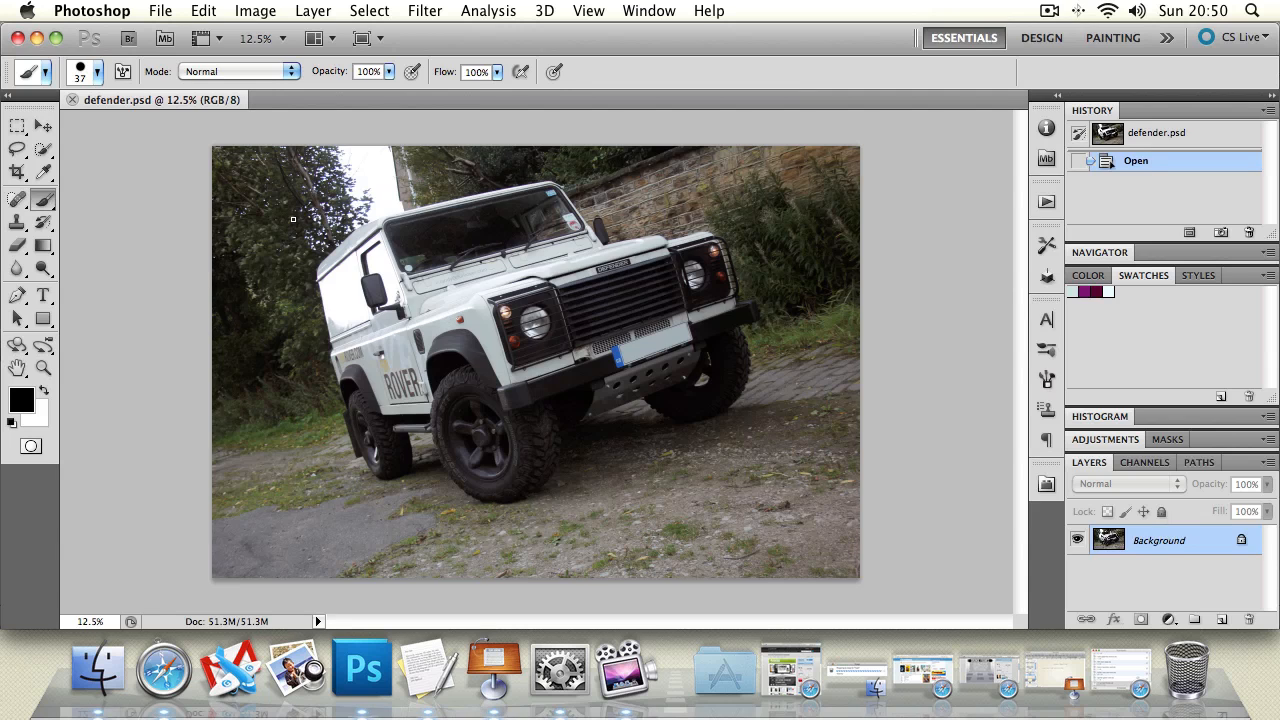
{"action": "key", "text": "super+w"}
Open concept2010.psd from the photoshop folder through the Open command and close it again
{"action": "left_click", "coordinate": [168, 11]}
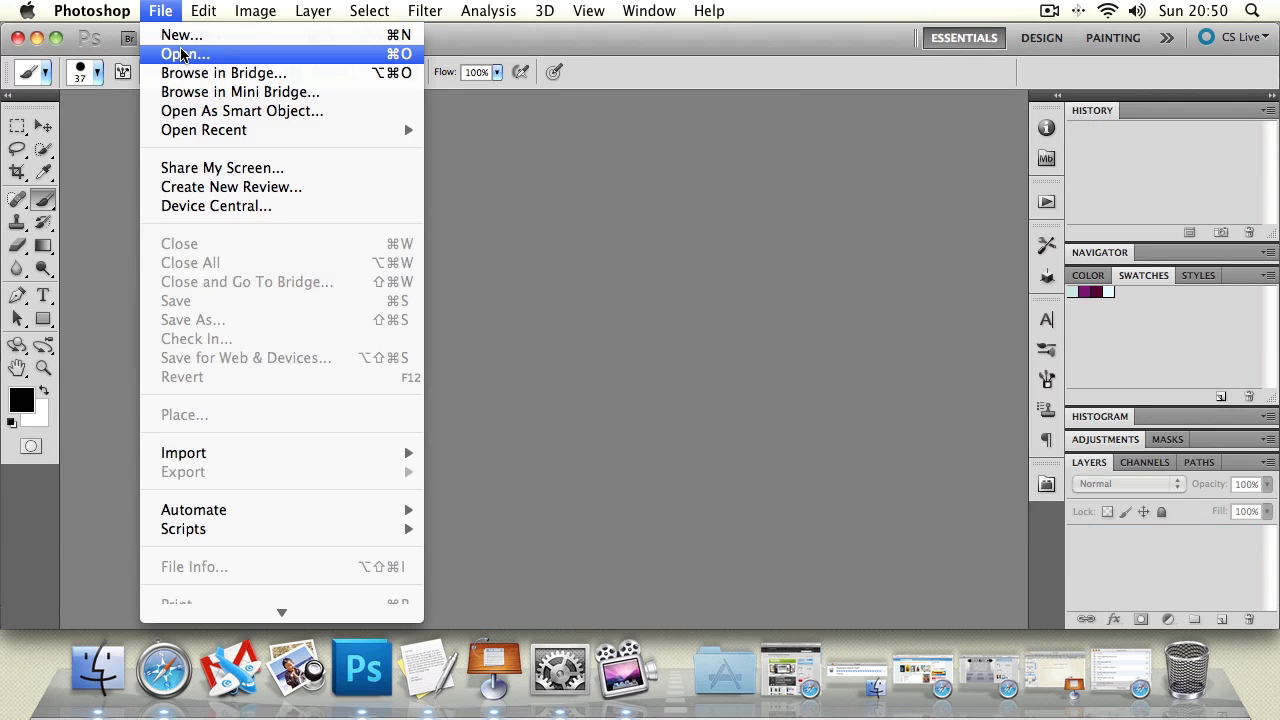
{"action": "left_click", "coordinate": [183, 54]}
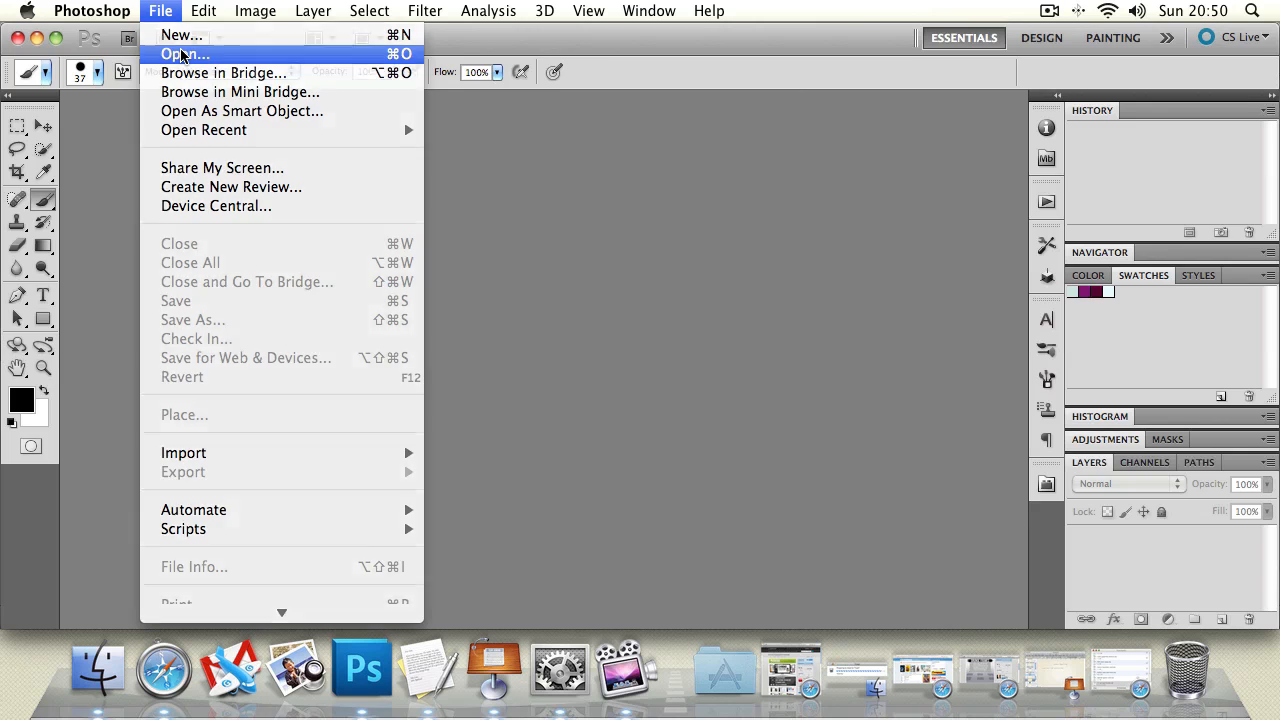
{"action": "left_click_drag", "start_coordinate": [1246, 122], "coordinate": [1244, 240]}
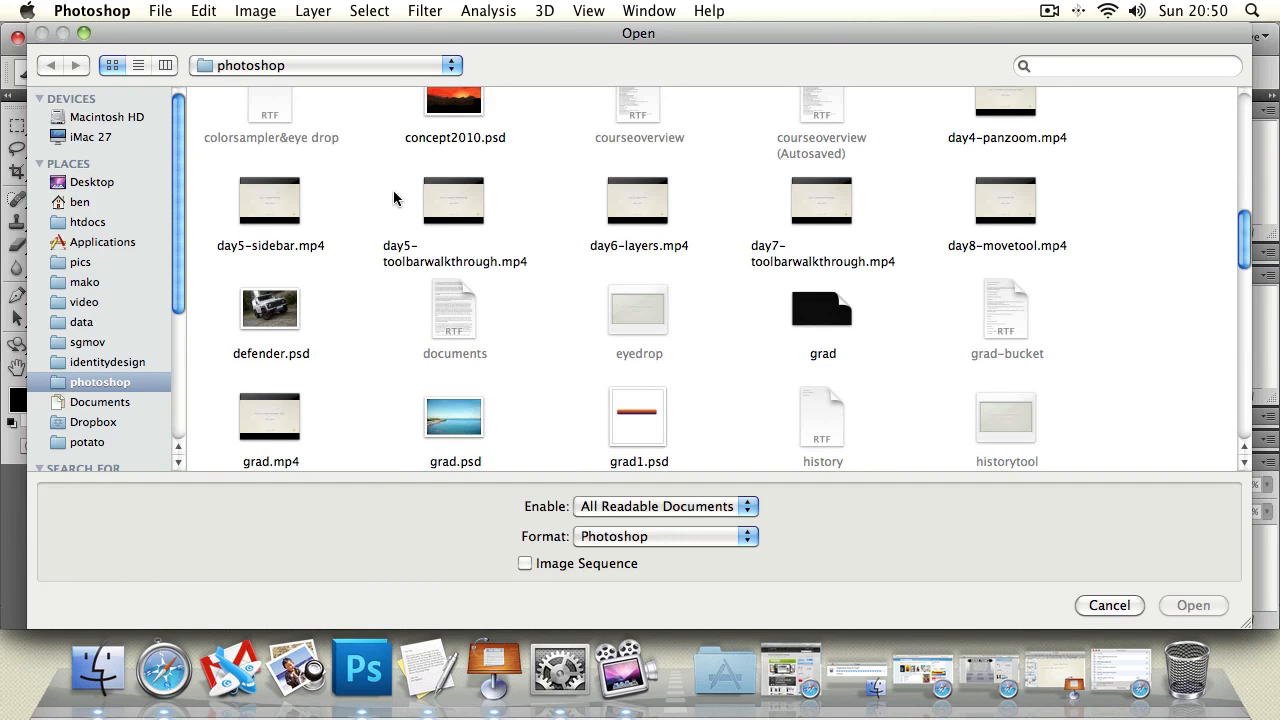
{"action": "double_click", "coordinate": [423, 125]}
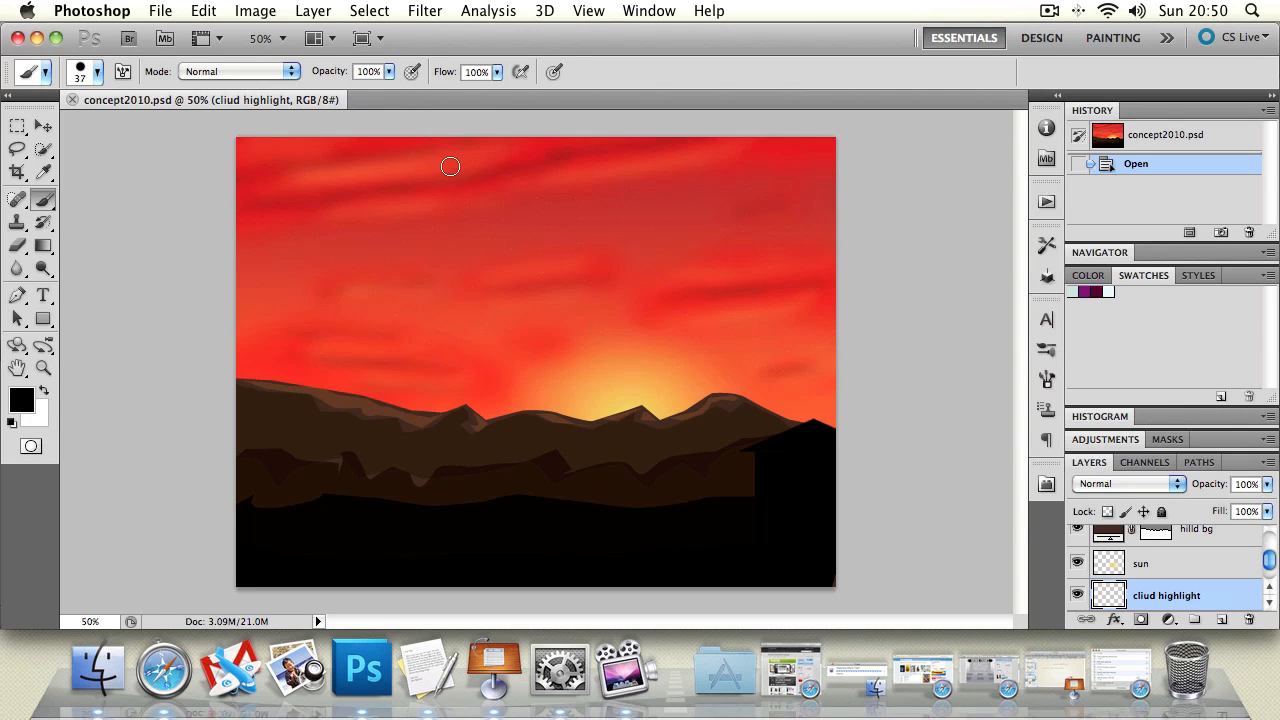
{"action": "key", "text": "super+w"}
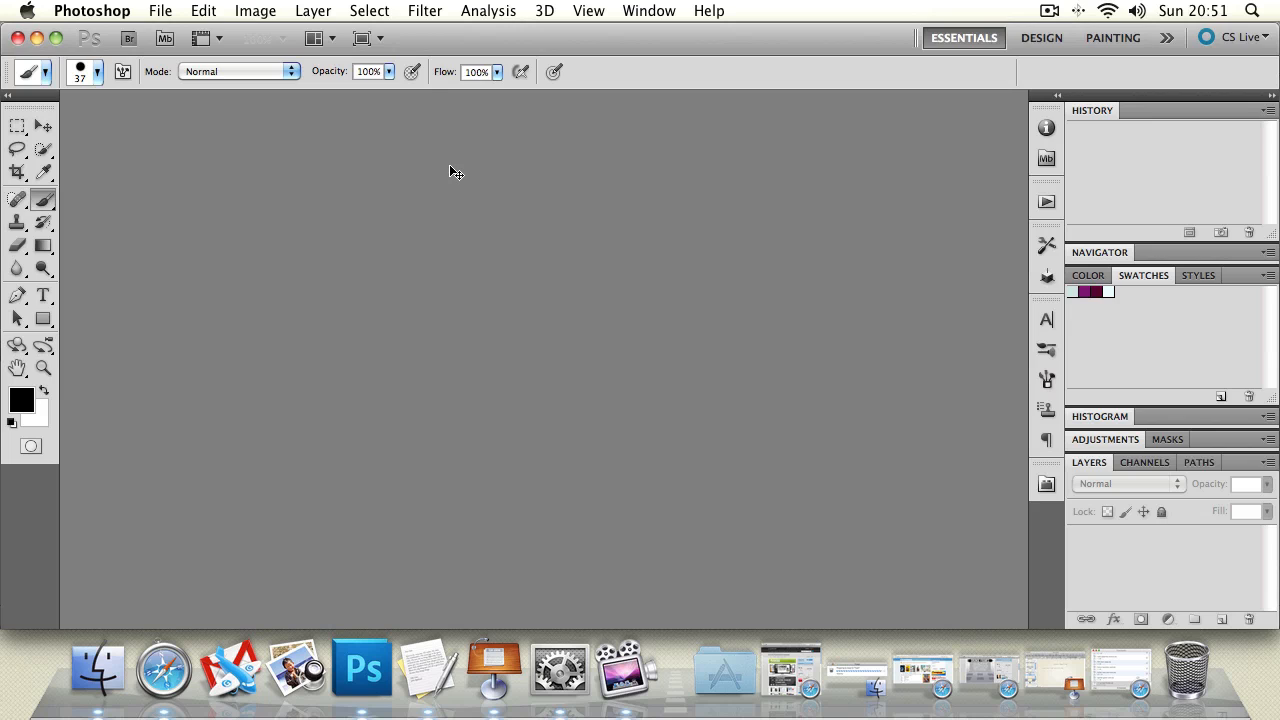
Reopen defender.psd and concept2010.psd from the recently used files
{"action": "left_click", "coordinate": [166, 11]}
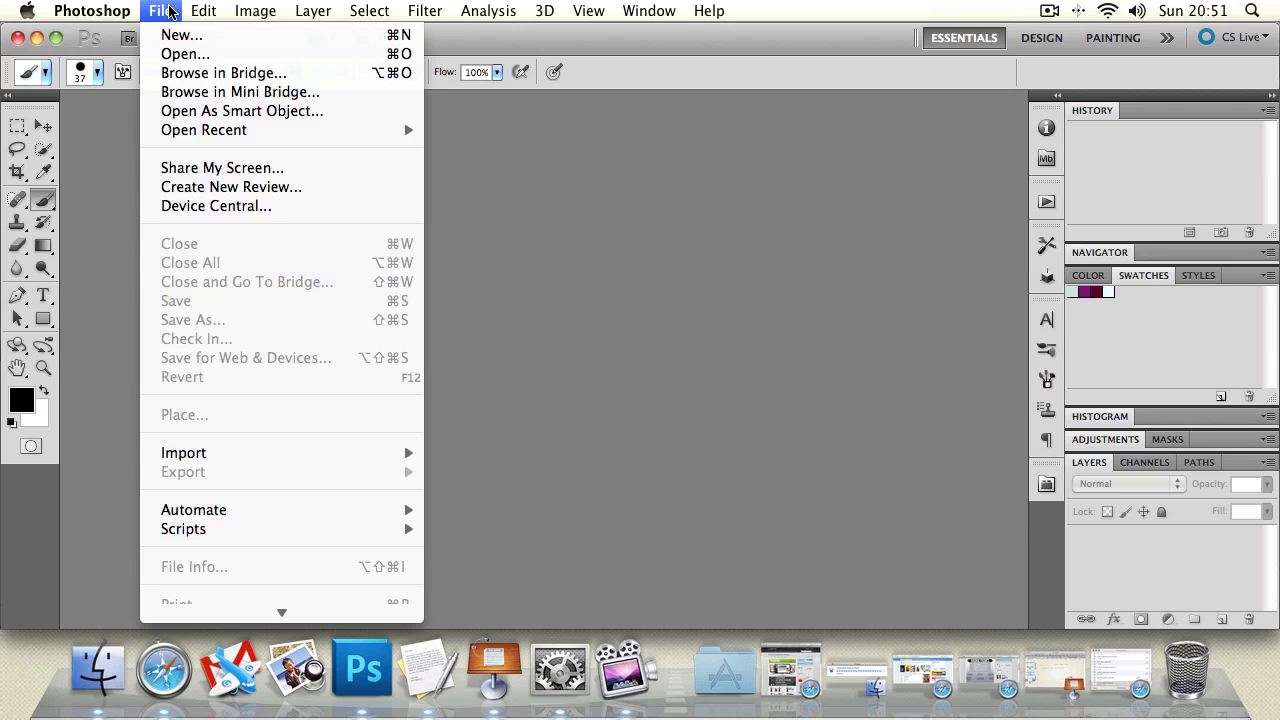
{"action": "mouse_move", "coordinate": [188, 132]}
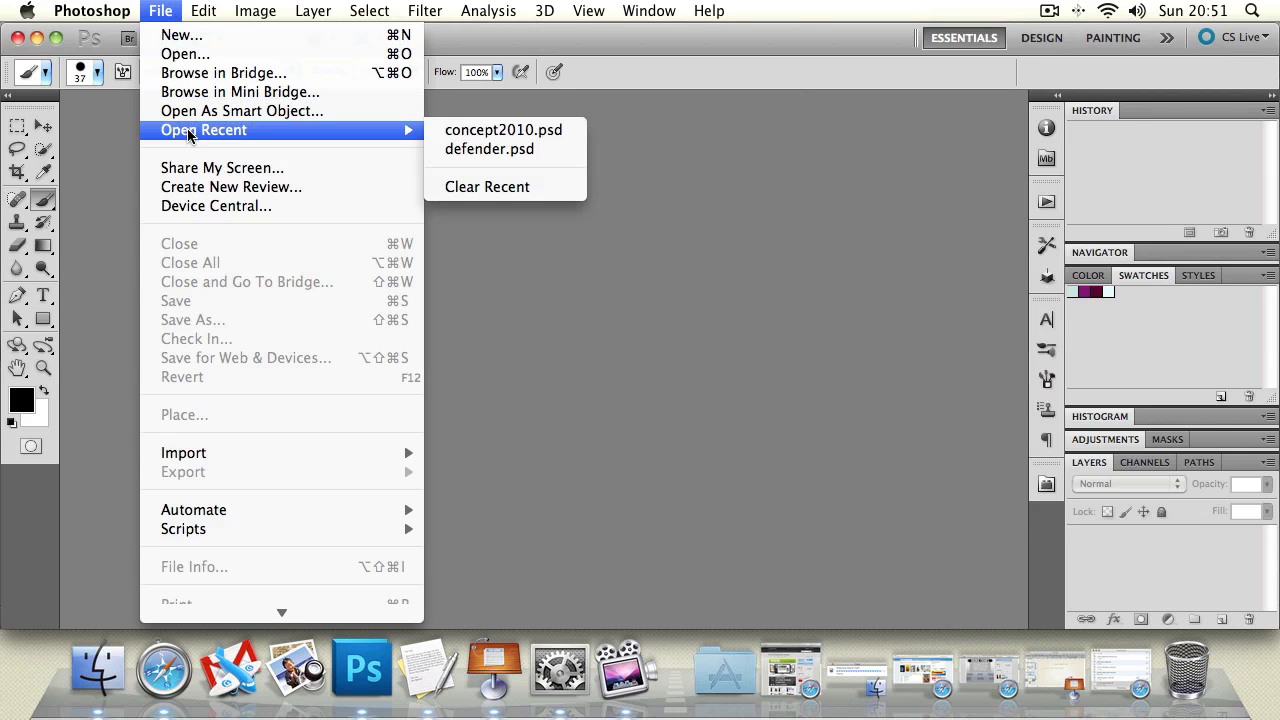
{"action": "left_click", "coordinate": [453, 150]}
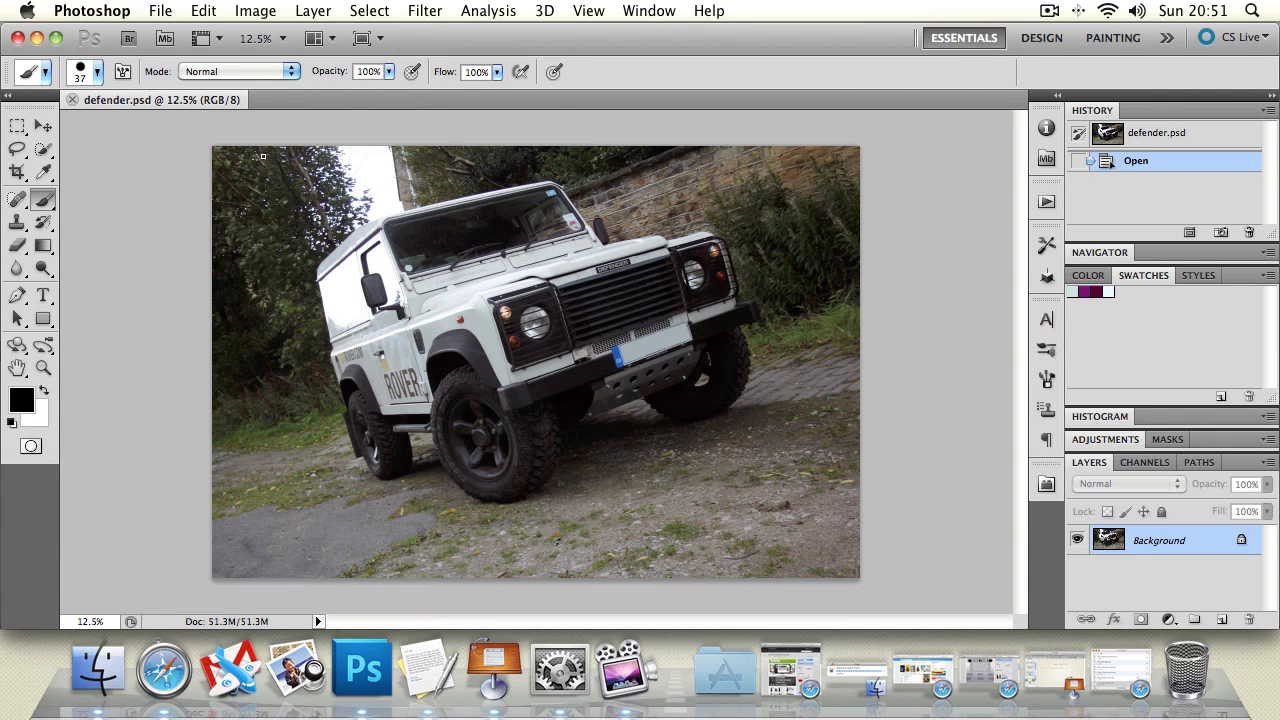
{"action": "left_click", "coordinate": [160, 10]}
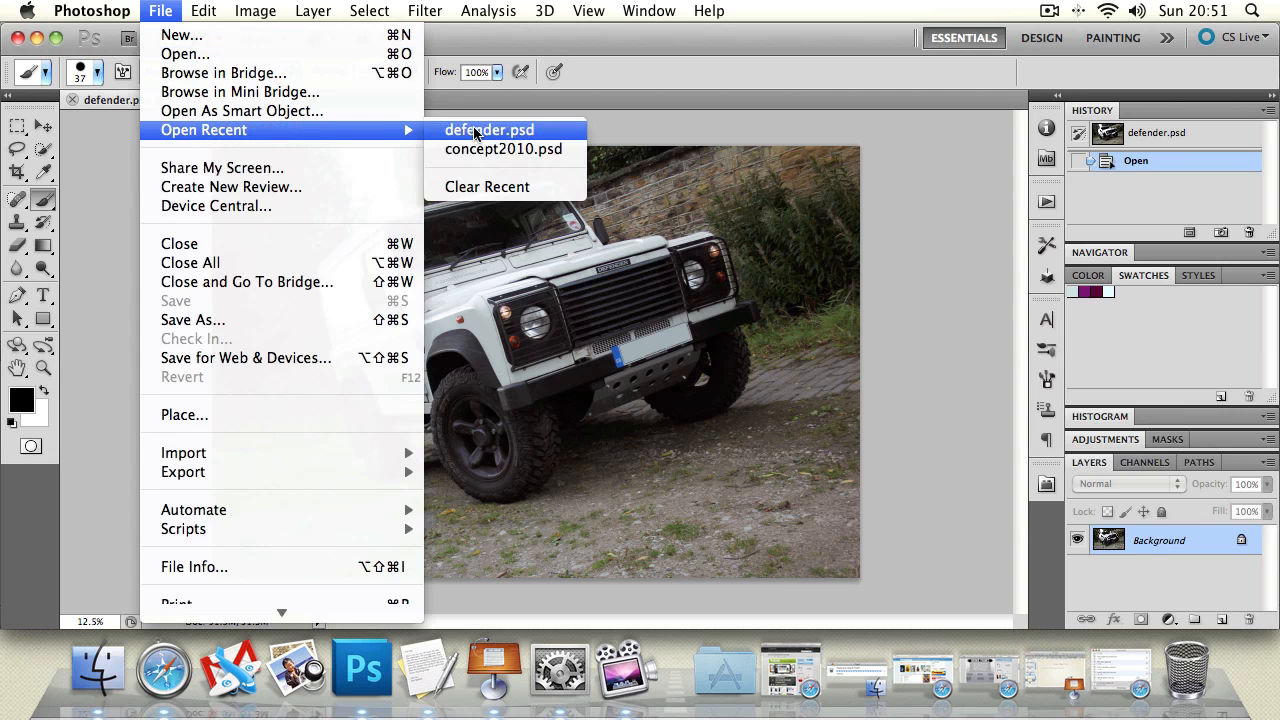
{"action": "left_click", "coordinate": [463, 150]}
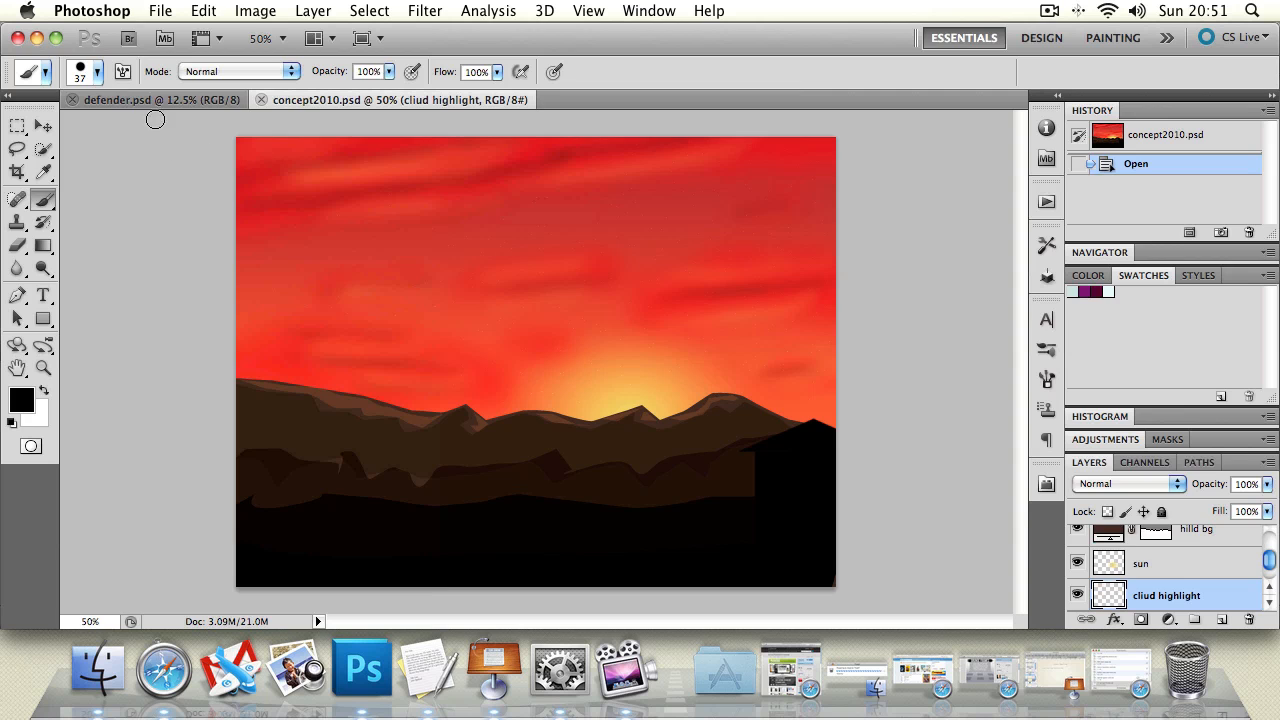
Open grad.psd from the photoshop folder as a third document
{"action": "left_click", "coordinate": [158, 10]}
{"action": "left_click", "coordinate": [172, 52]}
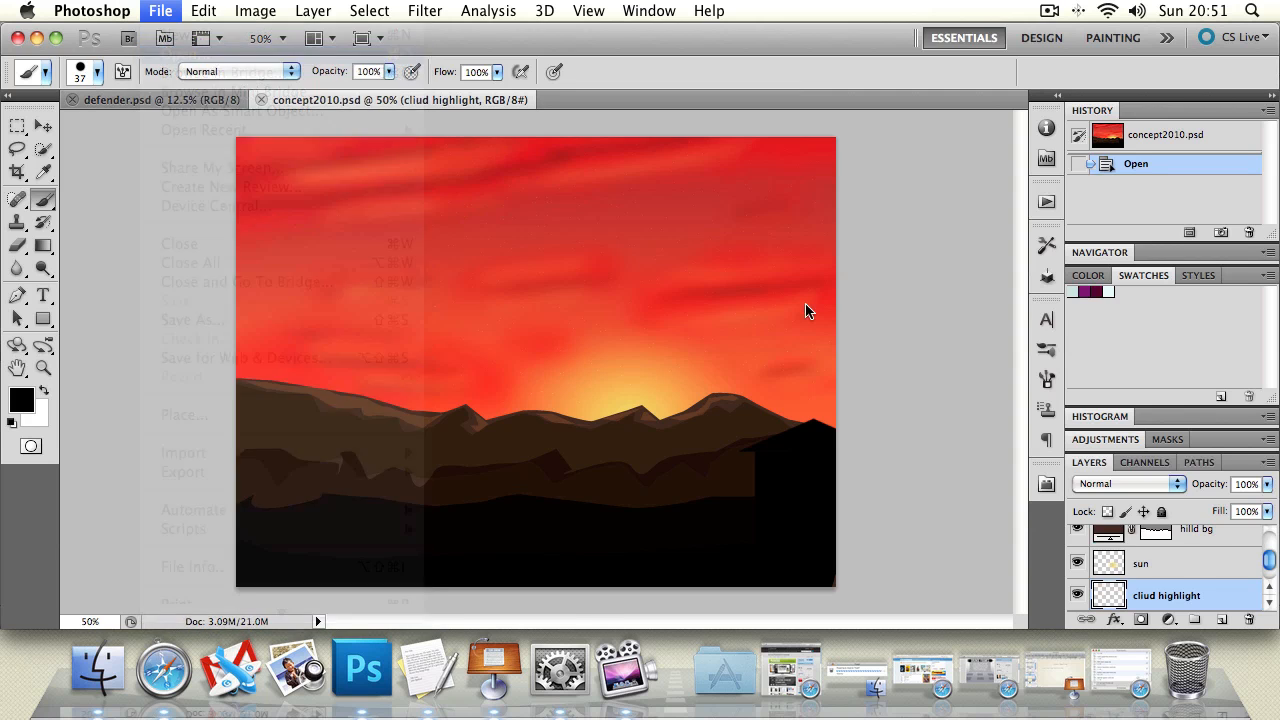
{"action": "left_click_drag", "start_coordinate": [1250, 128], "coordinate": [1224, 259]}
{"action": "double_click", "coordinate": [443, 297]}
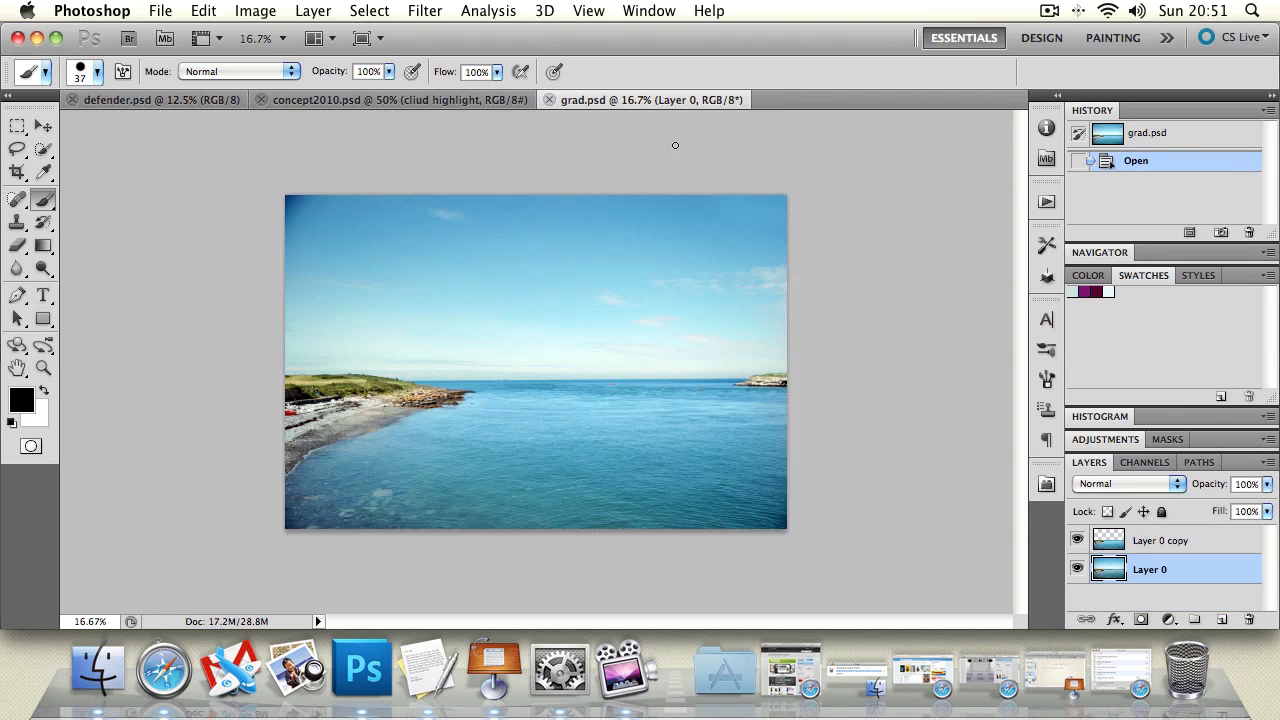
Switch between the open documents concept2010.psd, defender.psd and grad.psd to view each one
{"action": "left_click", "coordinate": [344, 101]}
{"action": "left_click", "coordinate": [198, 106]}
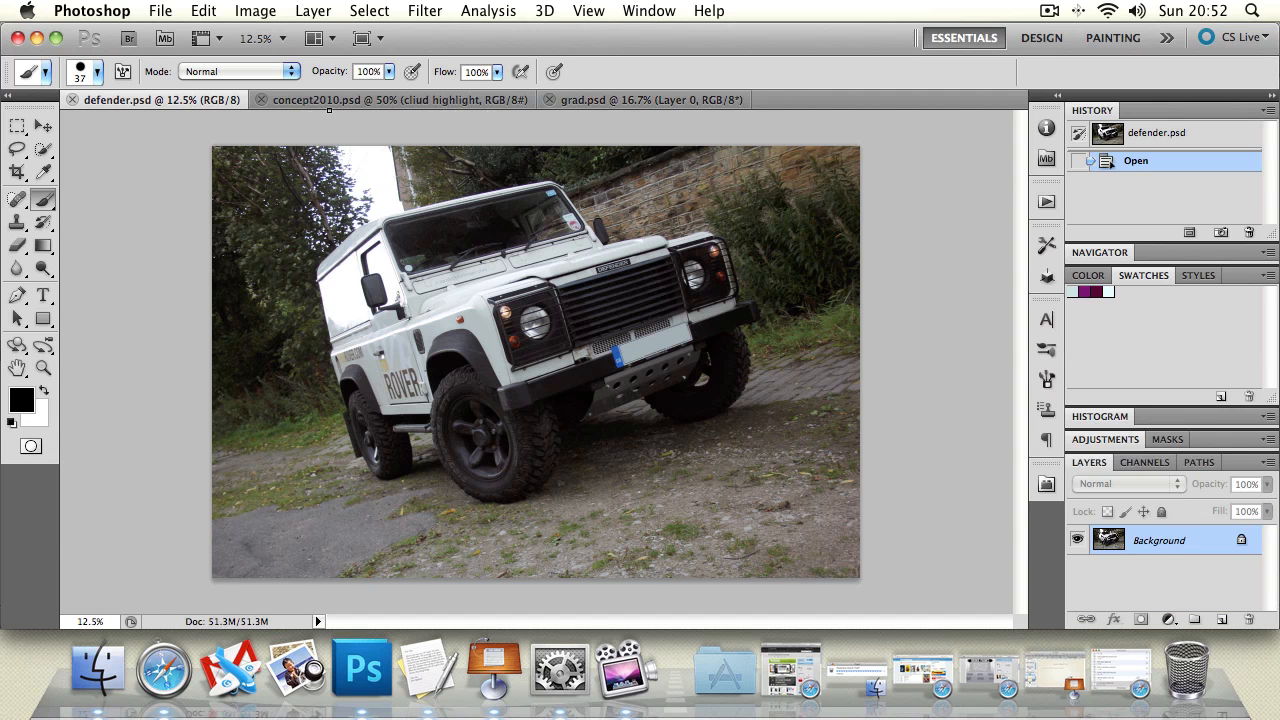
{"action": "left_click", "coordinate": [336, 99]}
{"action": "left_click", "coordinate": [681, 104]}
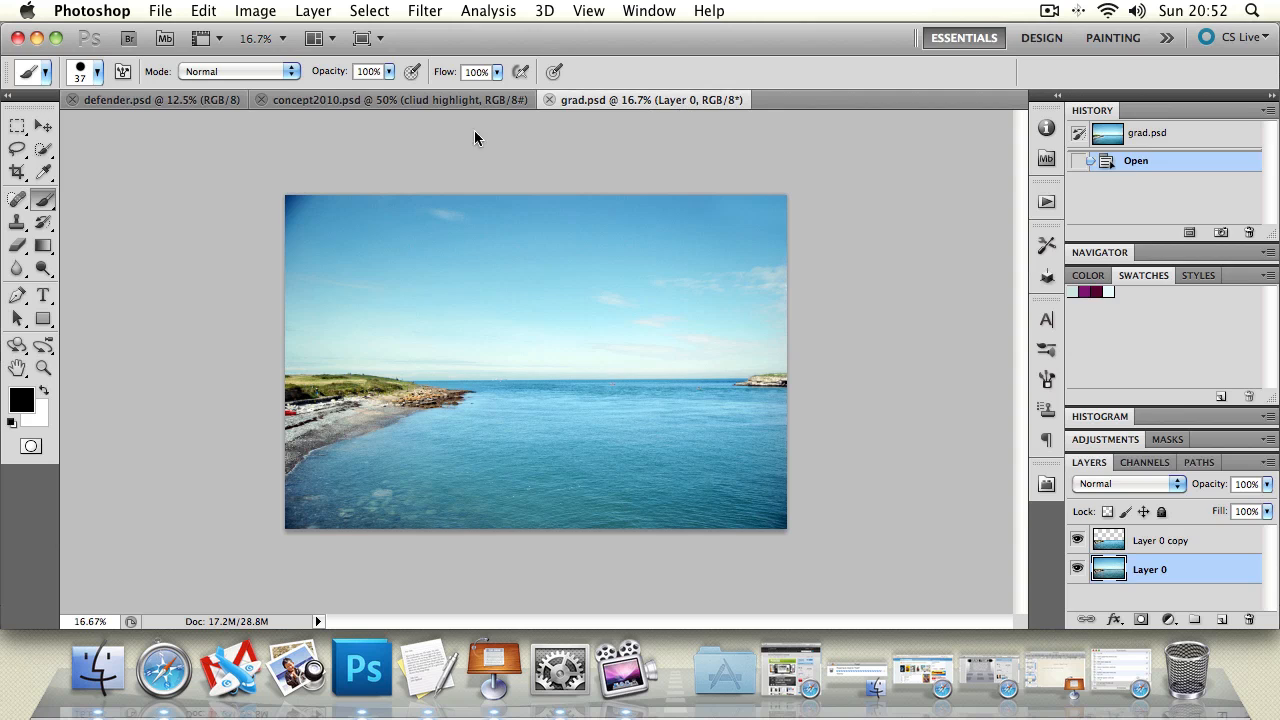
Reorder defender.psd behind the other two documents, and detach it as a floating window over the right half of the workspace
{"action": "left_click", "coordinate": [201, 104]}
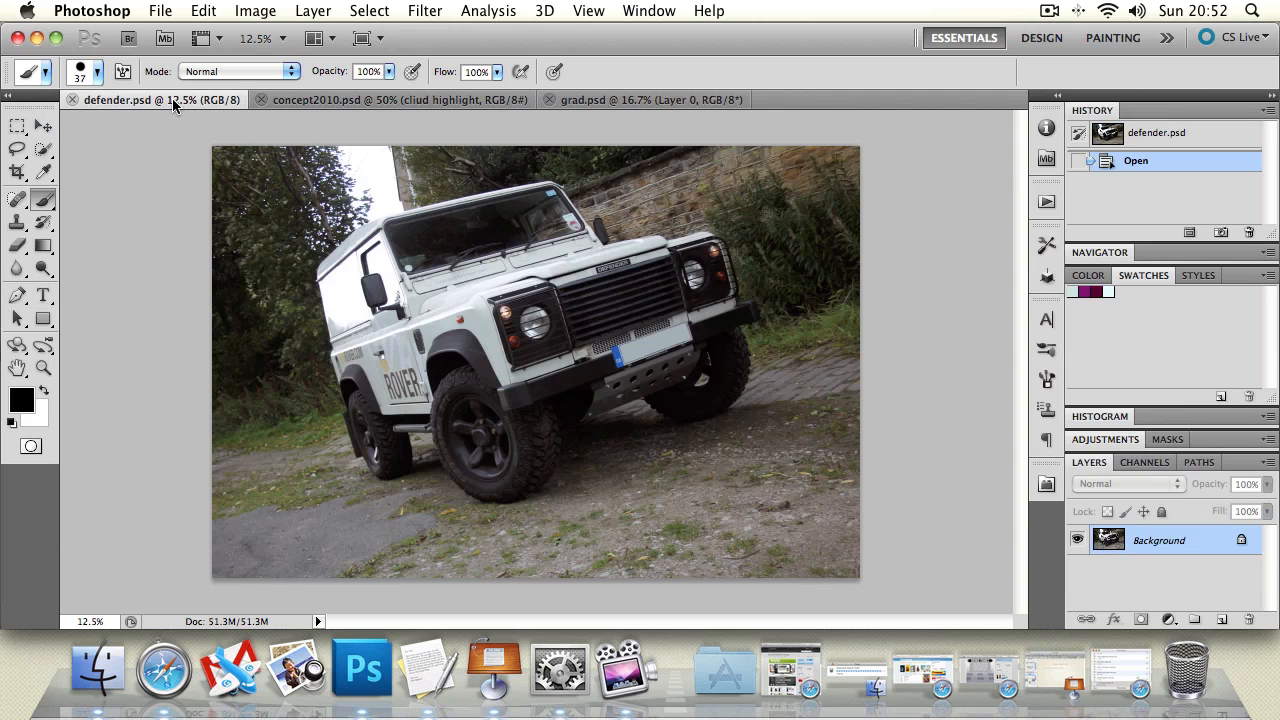
{"action": "left_click_drag", "start_coordinate": [174, 102], "coordinate": [562, 101]}
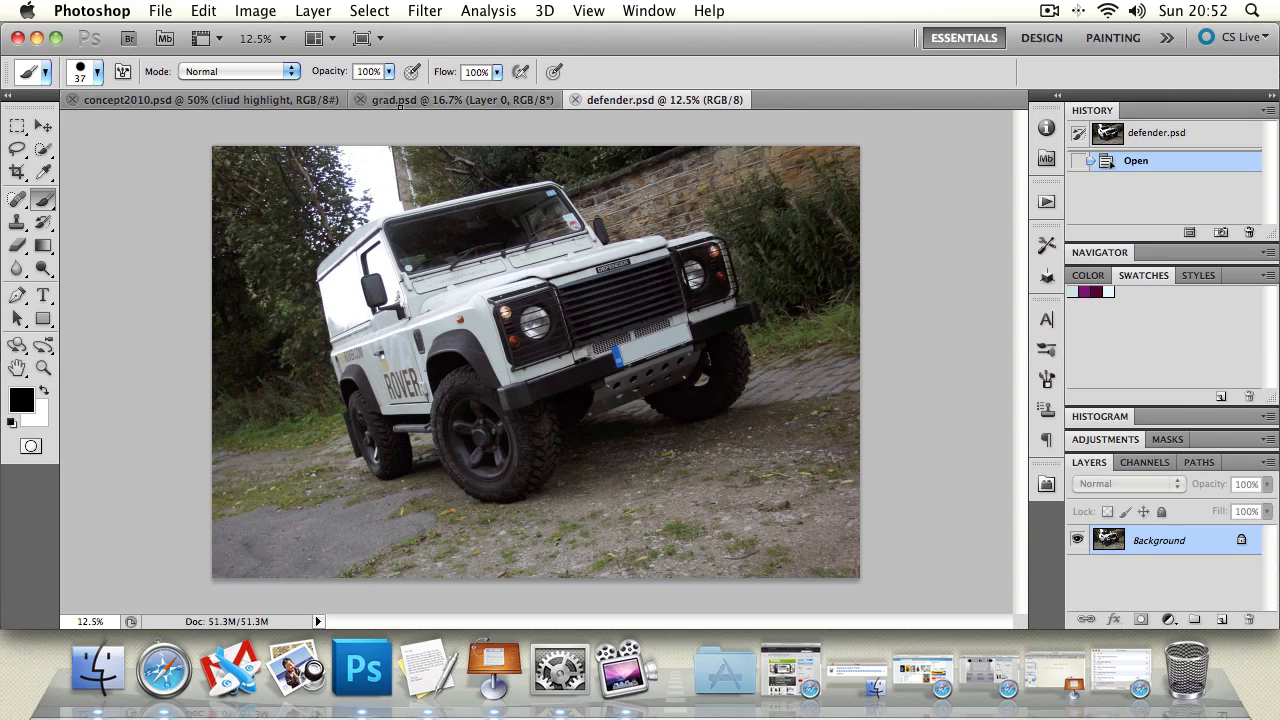
{"action": "left_click_drag", "start_coordinate": [662, 103], "coordinate": [180, 125]}
{"action": "left_click_drag", "start_coordinate": [340, 121], "coordinate": [886, 121]}
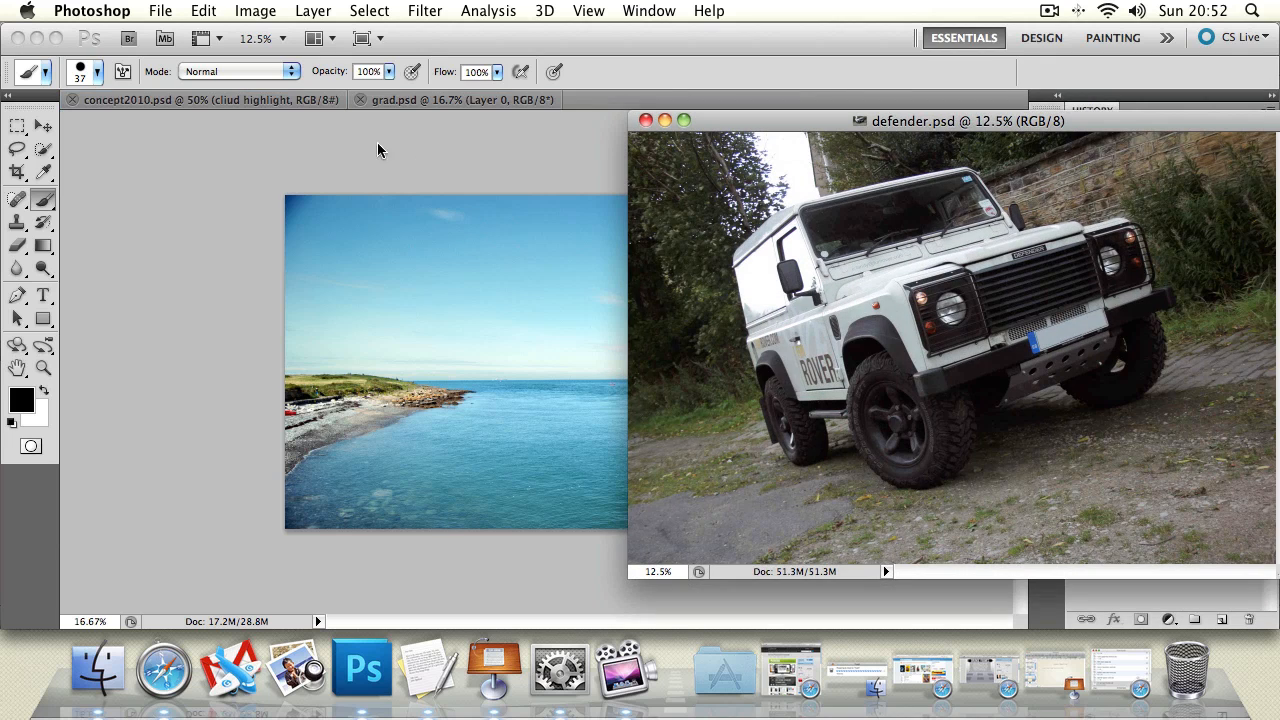
Detach grad.psd and concept2010.psd into floating windows, with grad.psd partly overlapping concept2010.psd
{"action": "left_click", "coordinate": [251, 266]}
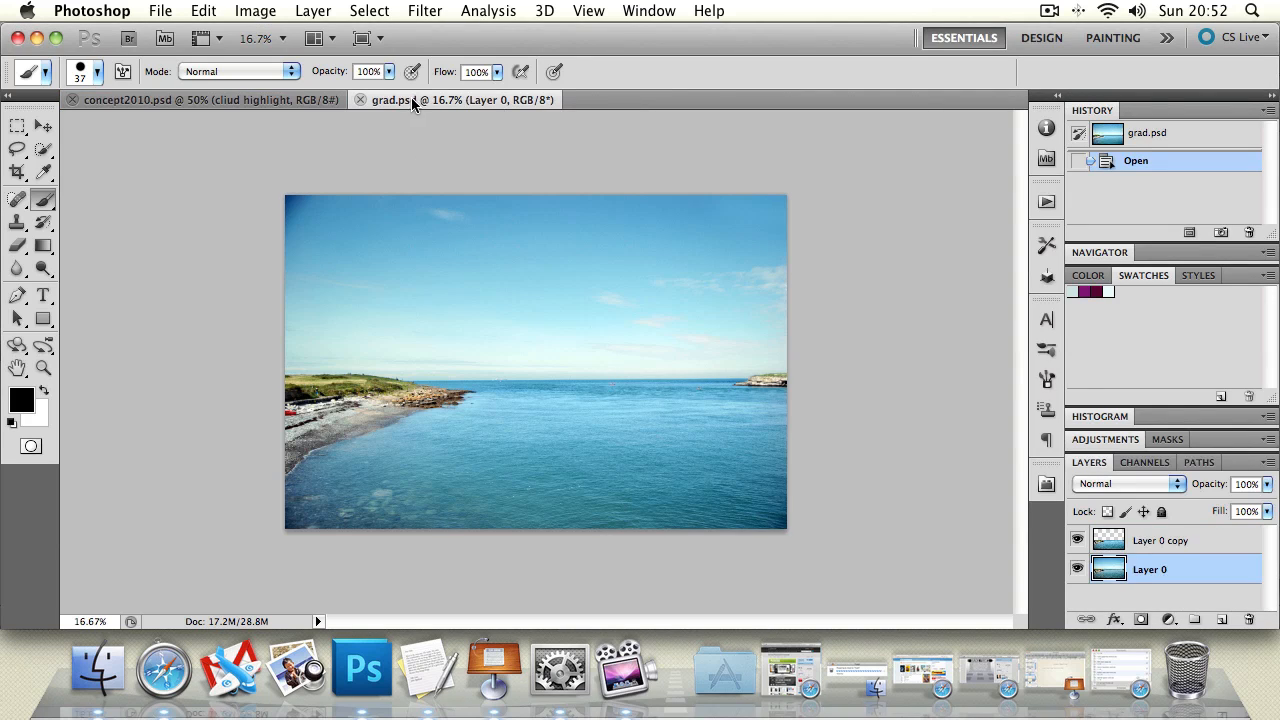
{"action": "left_click_drag", "start_coordinate": [411, 97], "coordinate": [764, 157]}
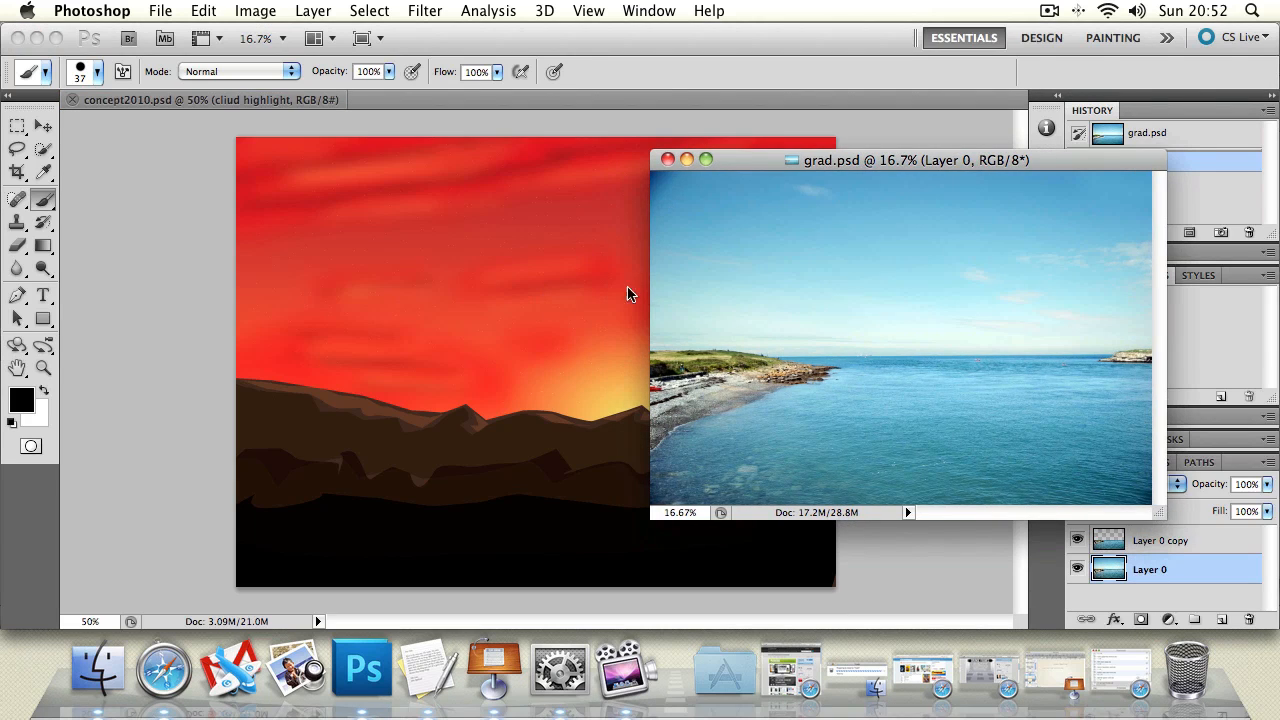
{"action": "left_click_drag", "start_coordinate": [229, 100], "coordinate": [252, 113]}
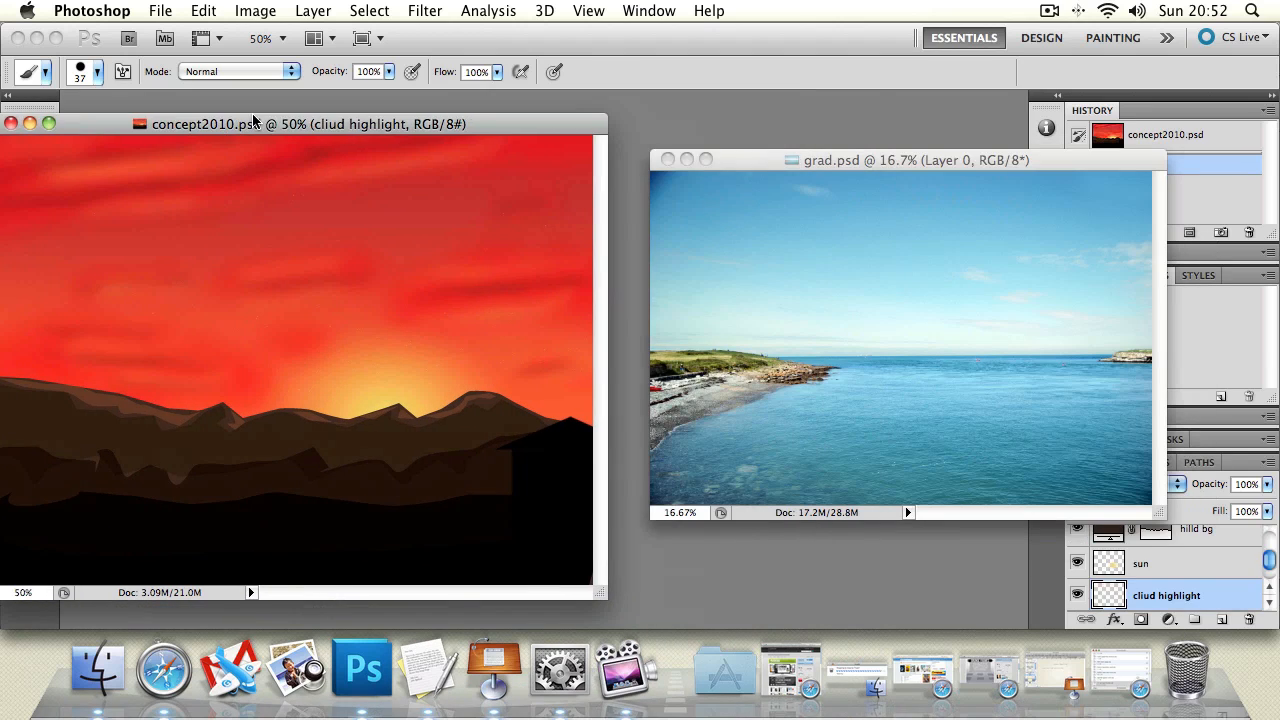
{"action": "left_click_drag", "start_coordinate": [743, 168], "coordinate": [572, 186]}
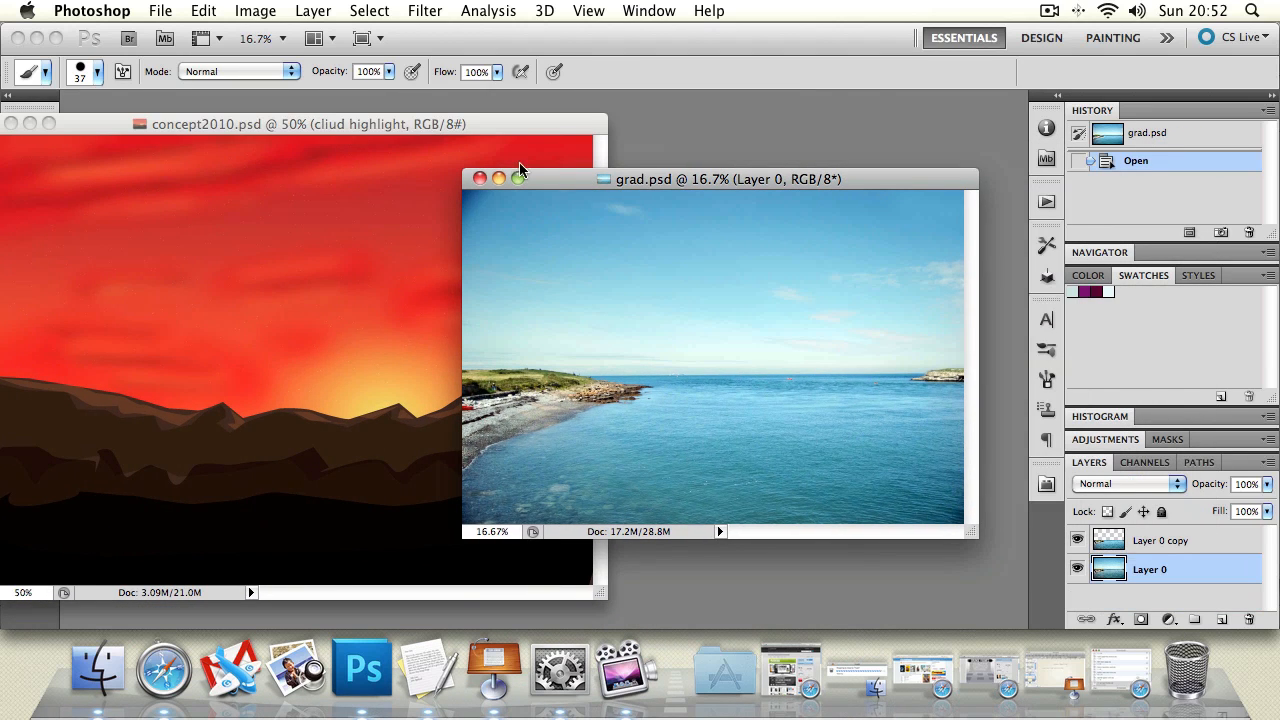
Dock all floating document windows back into one tabbed group with Consolidate All
{"action": "left_click", "coordinate": [334, 39]}
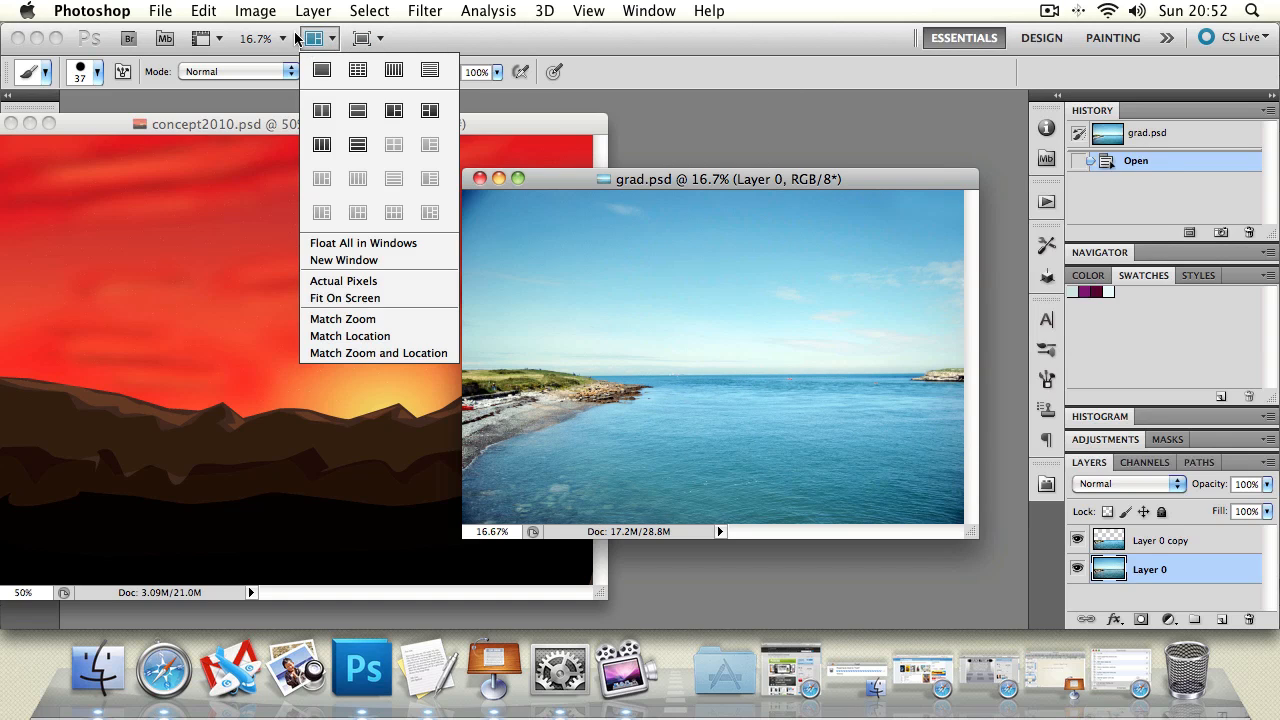
{"action": "left_click", "coordinate": [298, 38]}
{"action": "left_click", "coordinate": [328, 40]}
{"action": "left_click", "coordinate": [321, 70]}
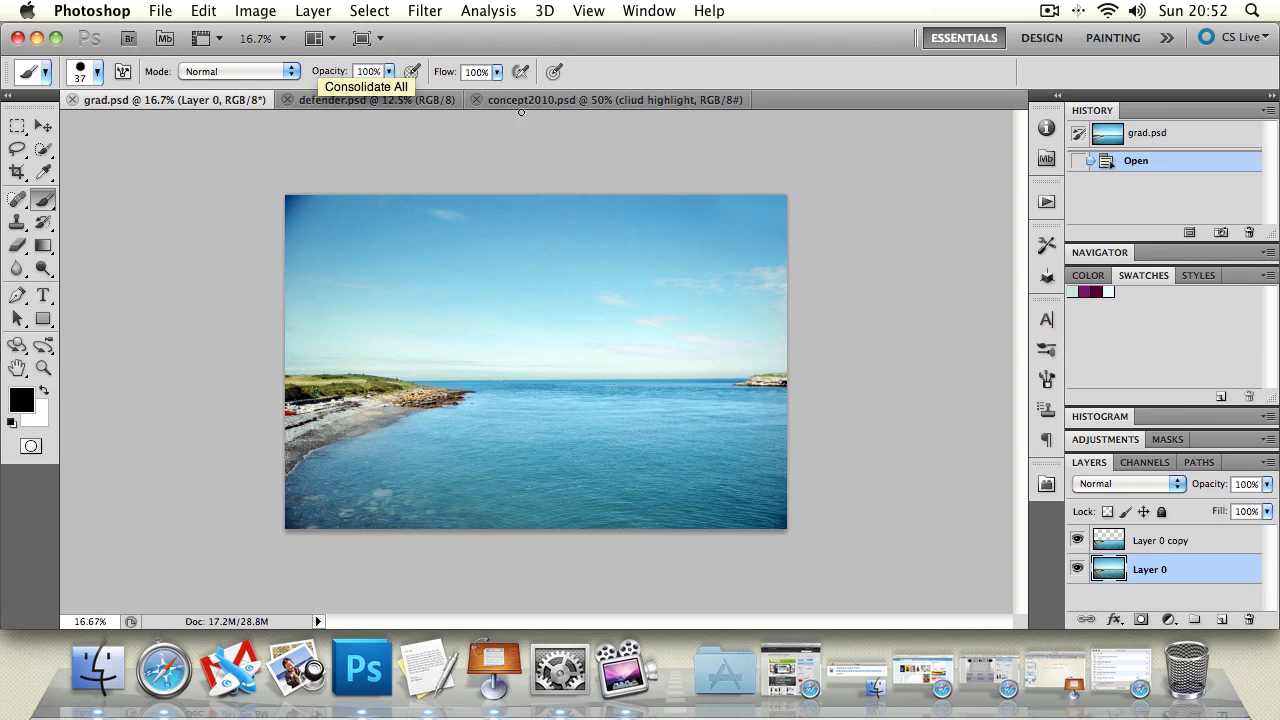
Arrange the three open documents side by side with Tile All in Grid
{"action": "left_click", "coordinate": [316, 38]}
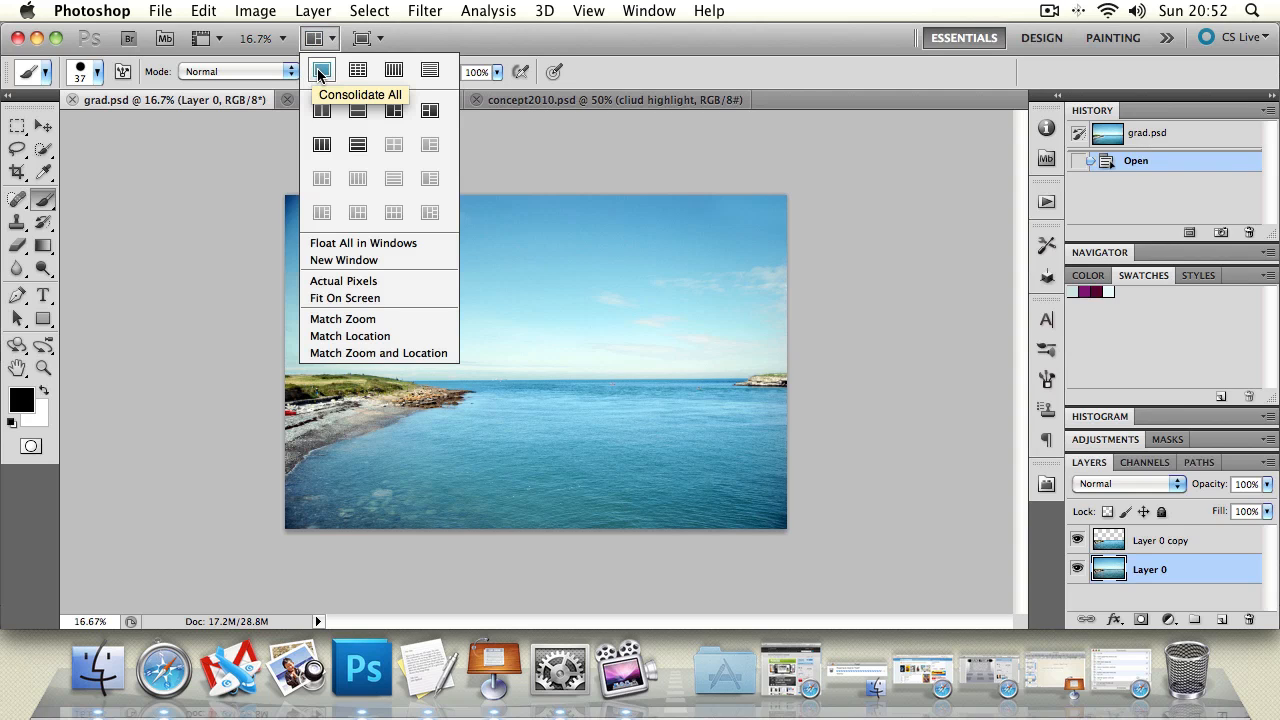
{"action": "left_click", "coordinate": [668, 76]}
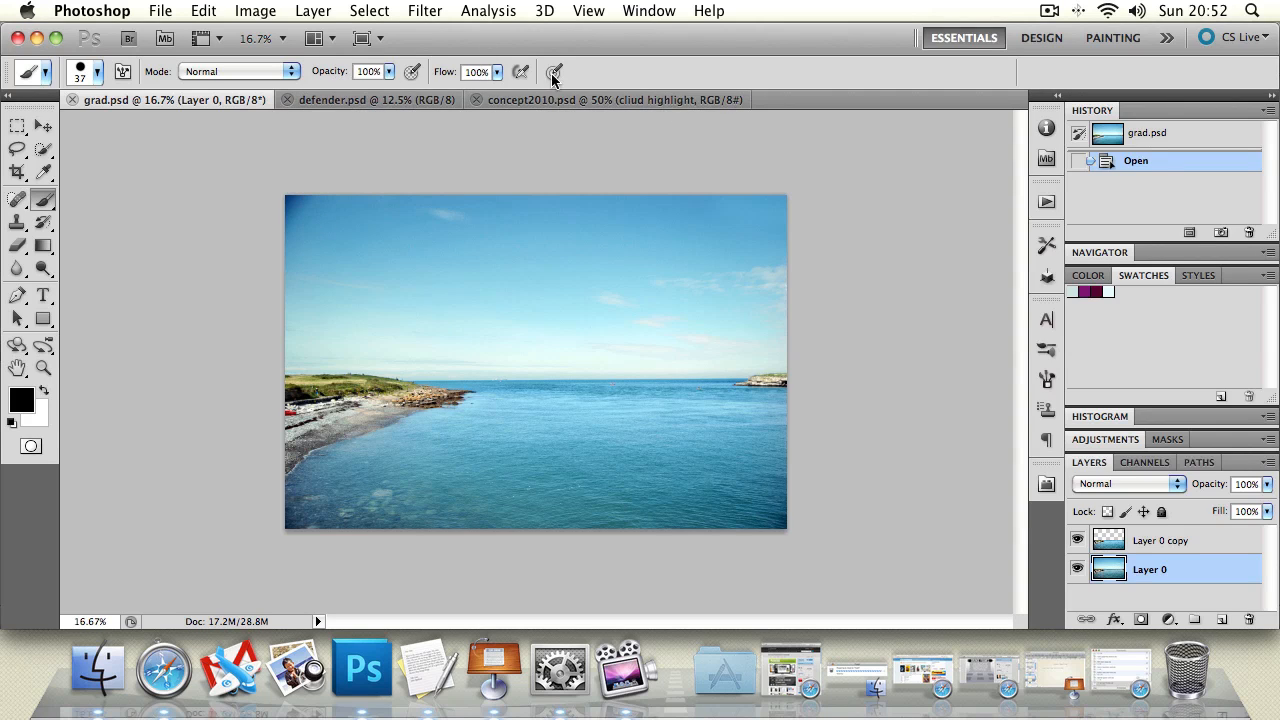
{"action": "left_click", "coordinate": [318, 40]}
{"action": "left_click", "coordinate": [352, 70]}
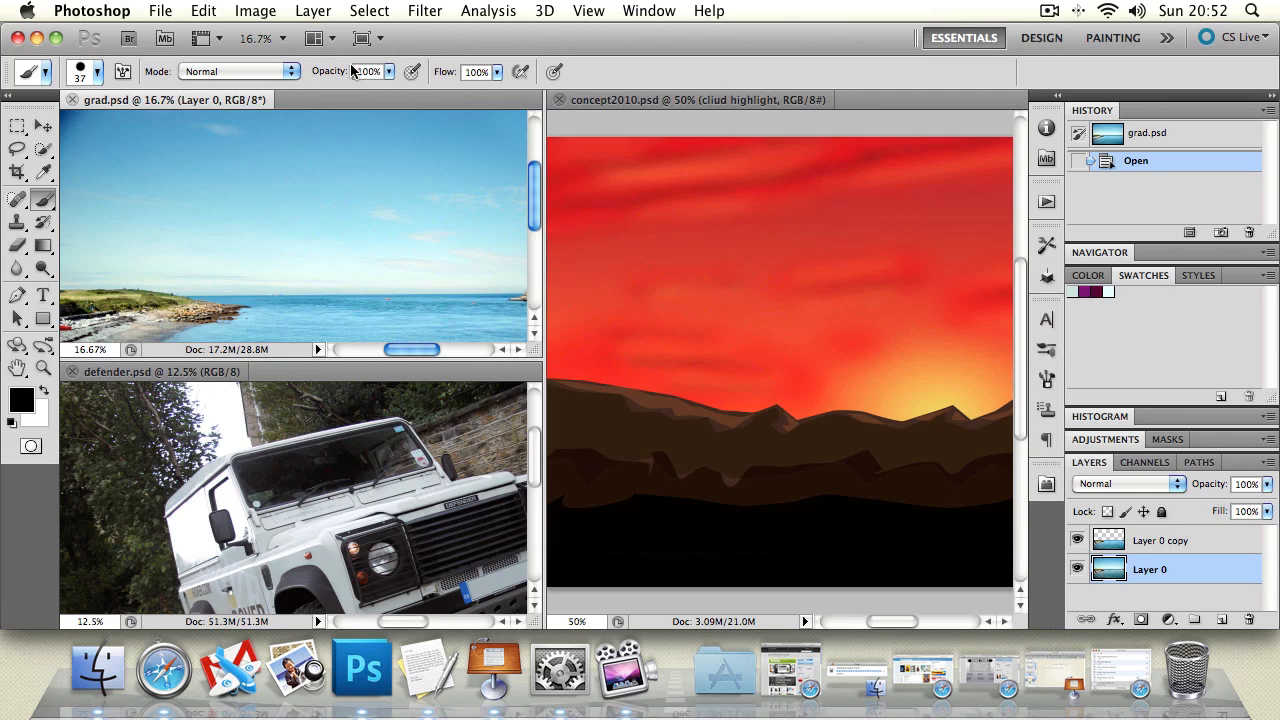
Paint a short test brush stroke in the sky of concept2010.psd and undo it
{"action": "left_click", "coordinate": [614, 259]}
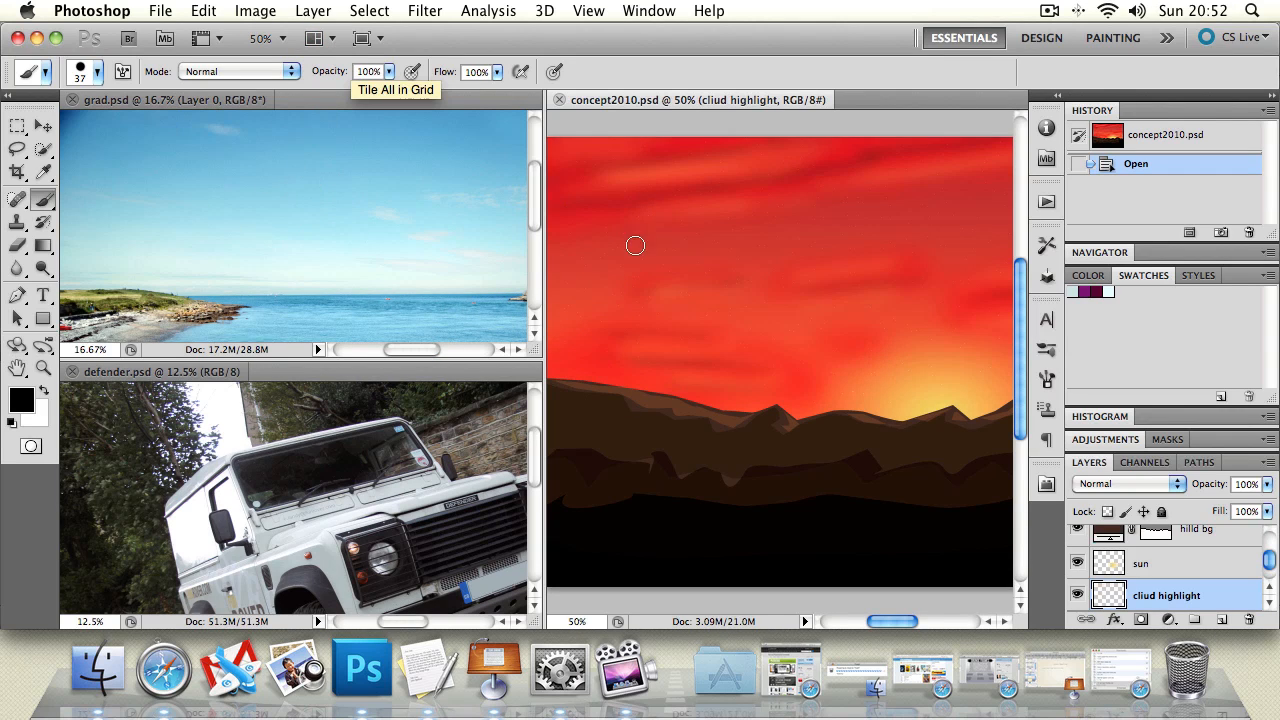
{"action": "mouse_move", "coordinate": [775, 322]}
{"action": "left_mouse_down"}
{"action": "mouse_move", "coordinate": [800, 290]}
{"action": "mouse_move", "coordinate": [803, 302]}
{"action": "mouse_move", "coordinate": [769, 263]}
{"action": "left_mouse_up"}
{"action": "key", "text": "ctrl+z"}
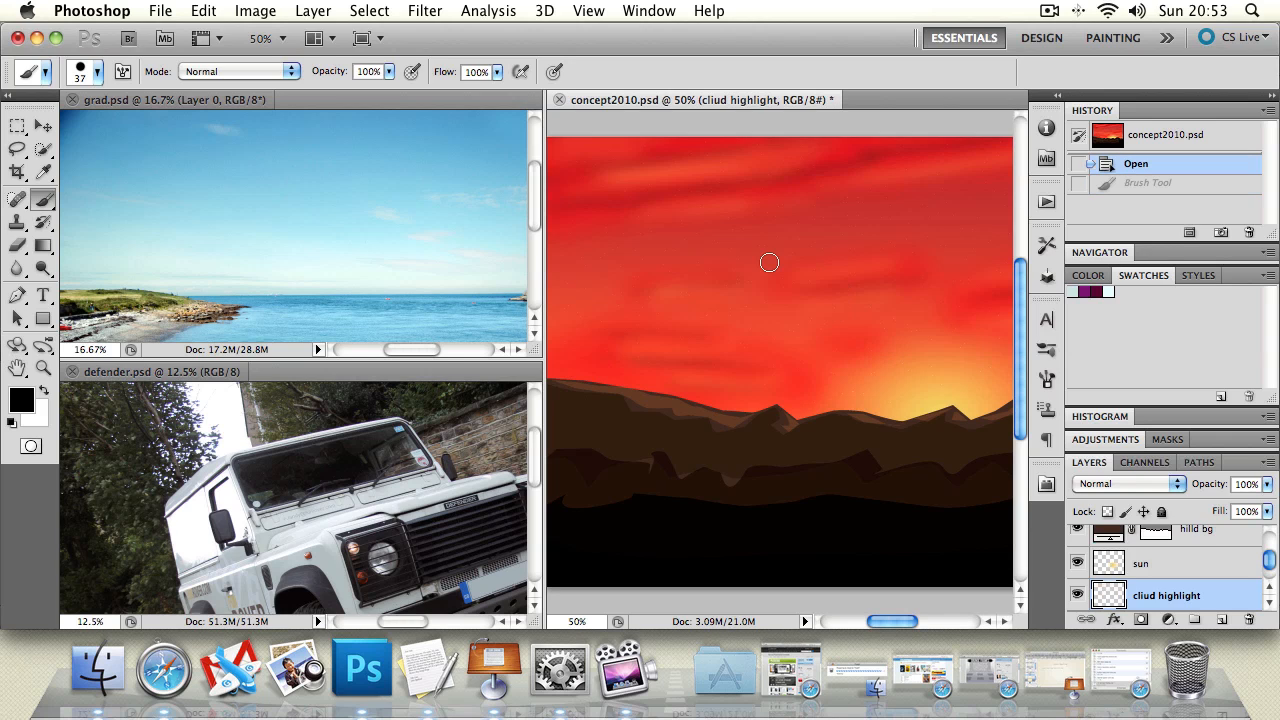
Tile all three documents in vertical columns, and rearrange them into stacked horizontal rows
{"action": "left_click", "coordinate": [331, 40]}
{"action": "left_click", "coordinate": [393, 69]}
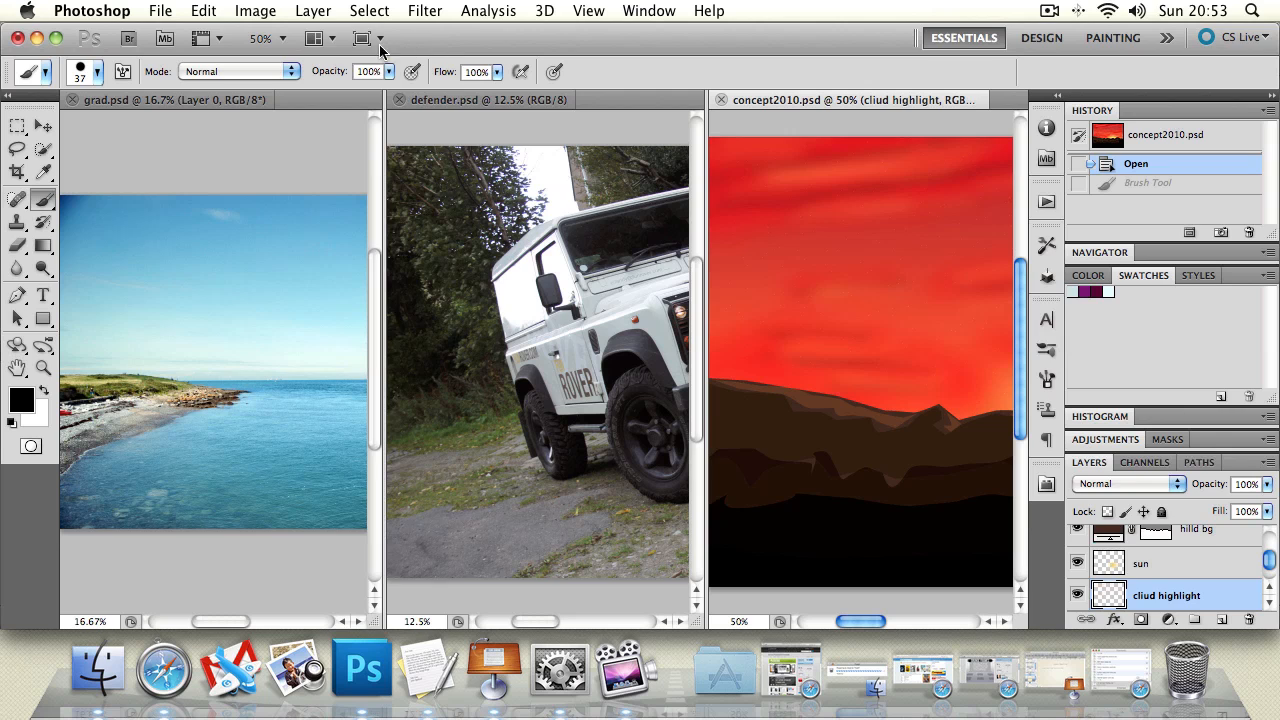
{"action": "left_click", "coordinate": [322, 39]}
{"action": "left_click", "coordinate": [429, 69]}
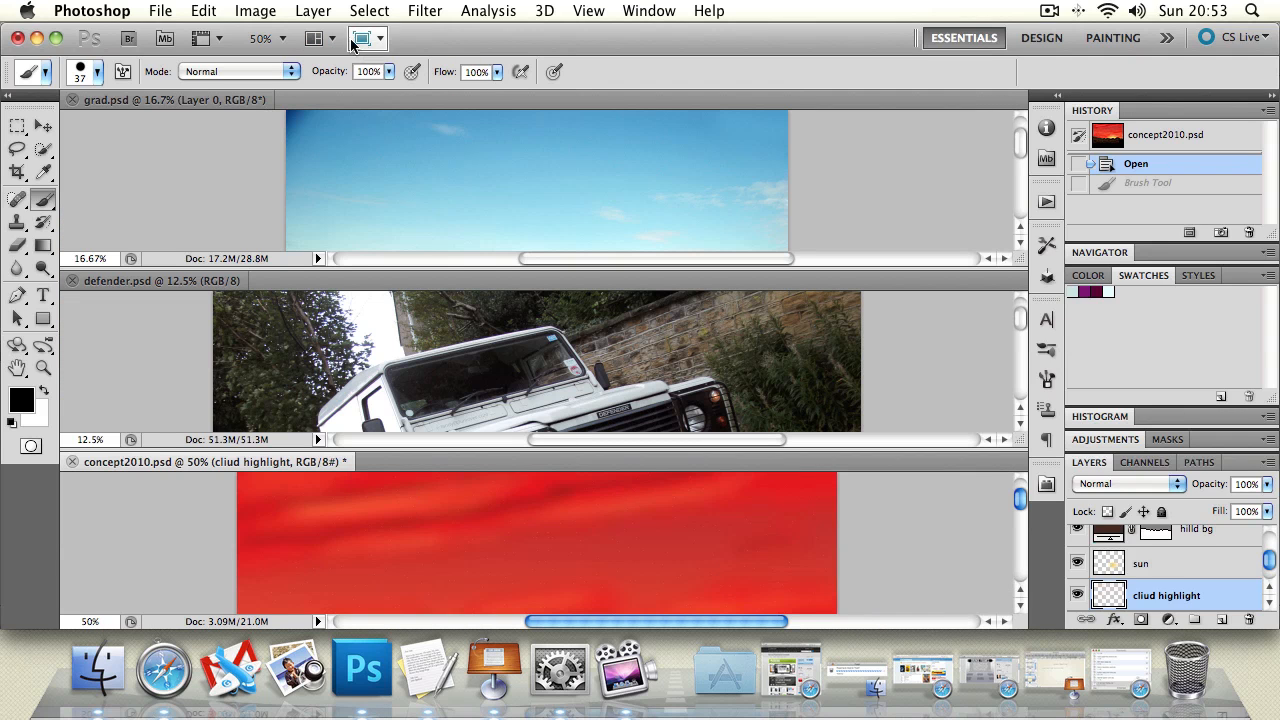
Arrange the open documents in the 2 Up layout
{"action": "left_click", "coordinate": [320, 38]}
{"action": "left_click", "coordinate": [322, 112]}
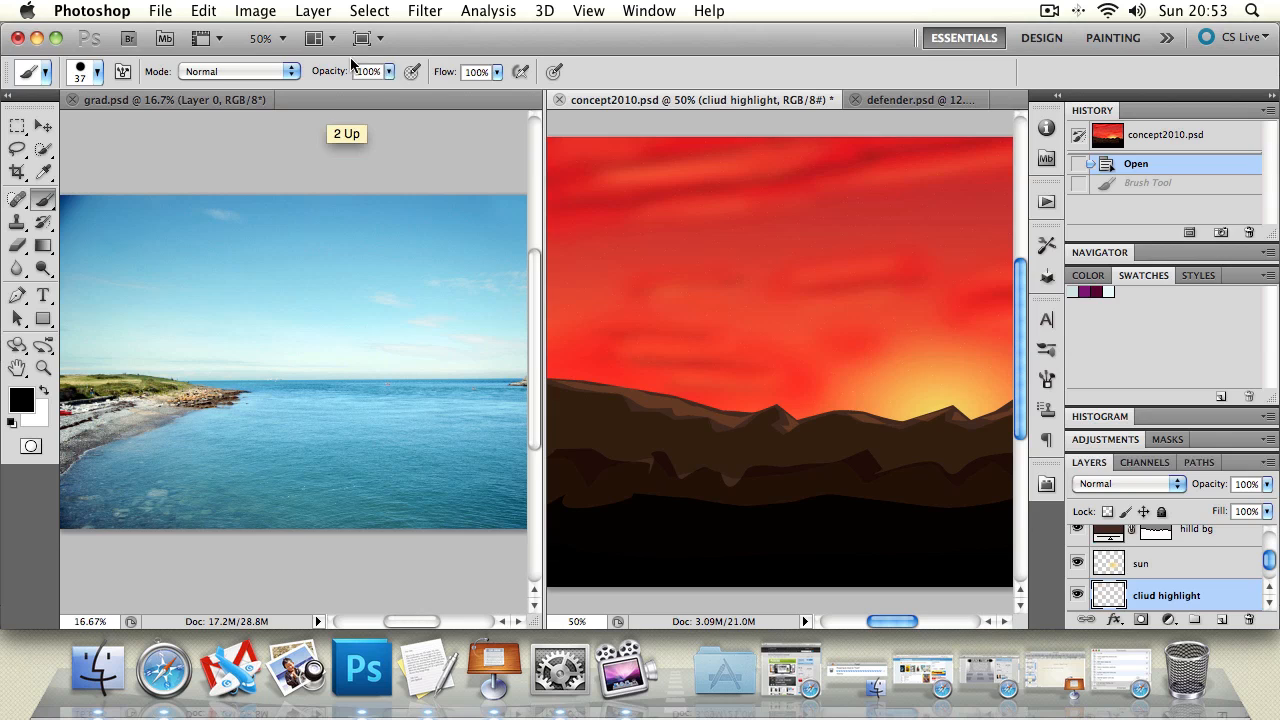
Arrange the three documents in a 3 Up layout with one tall pane beside two stacked ones, and switch to three stacked rows
{"action": "left_click", "coordinate": [320, 38]}
{"action": "left_click", "coordinate": [358, 112]}
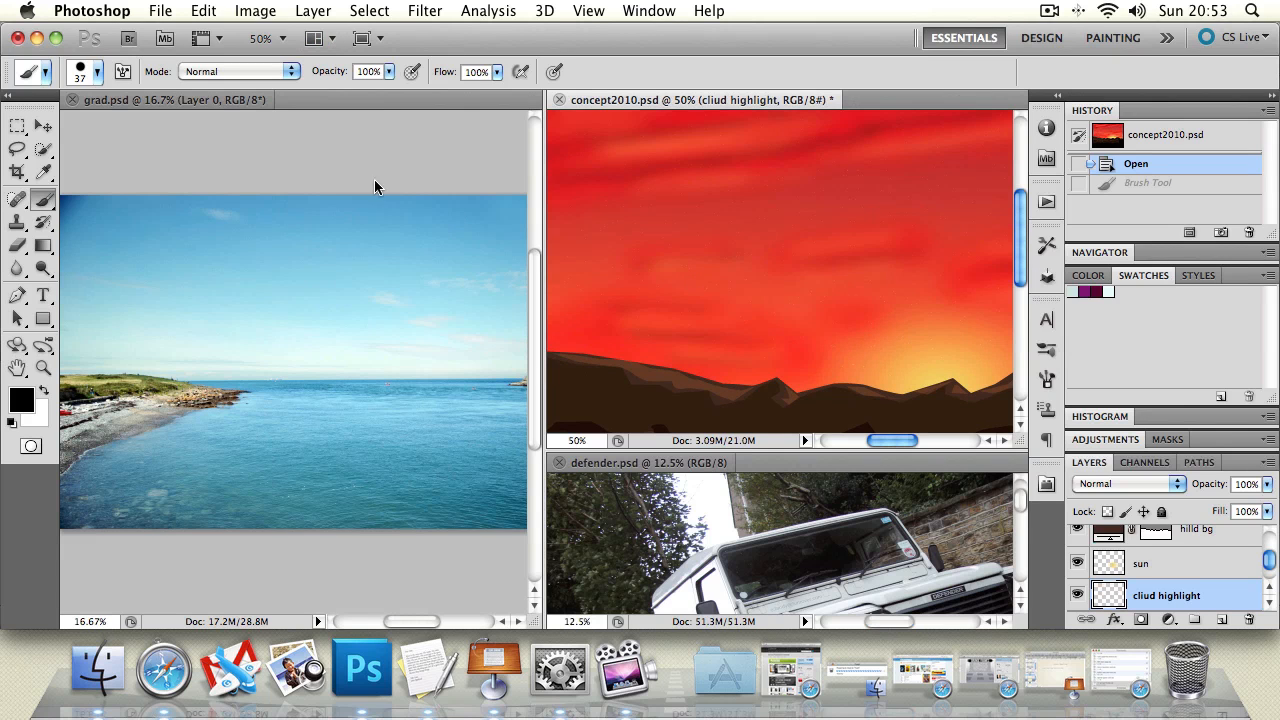
{"action": "left_click", "coordinate": [333, 45]}
{"action": "left_click", "coordinate": [357, 143]}
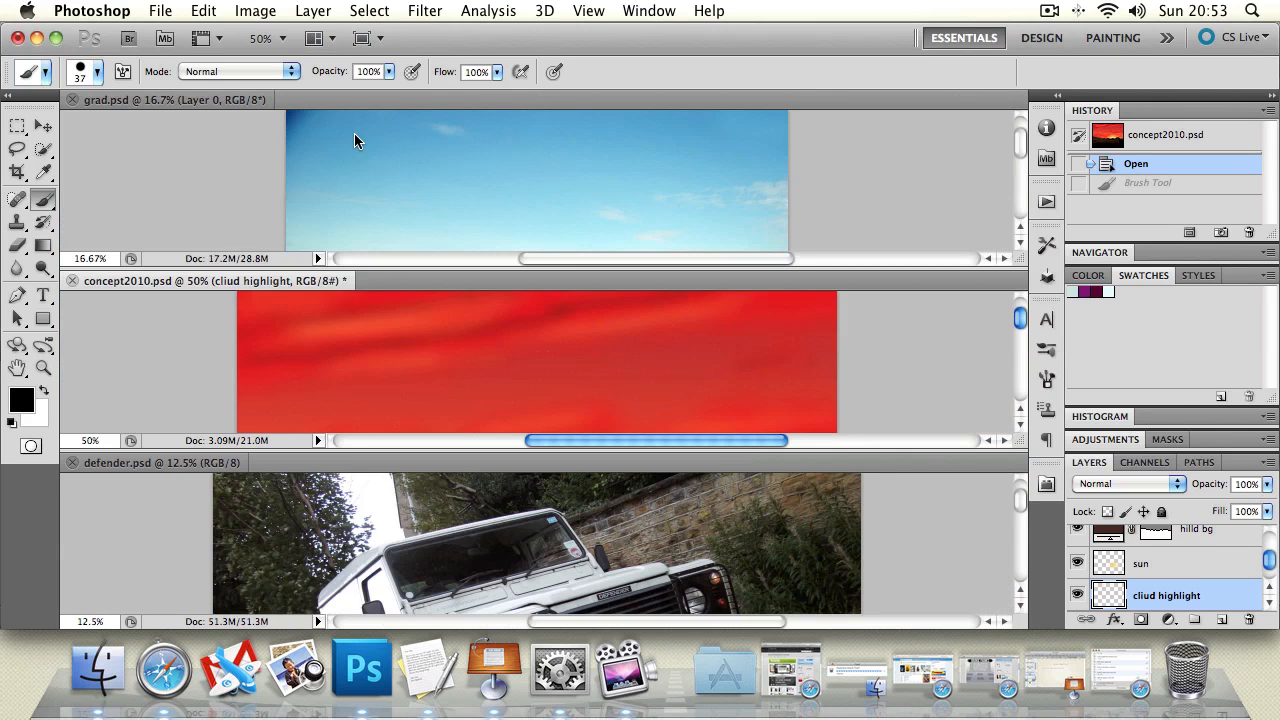
Float all documents in windows, and spread the concept2010.psd and grad.psd windows apart
{"action": "left_click", "coordinate": [331, 42]}
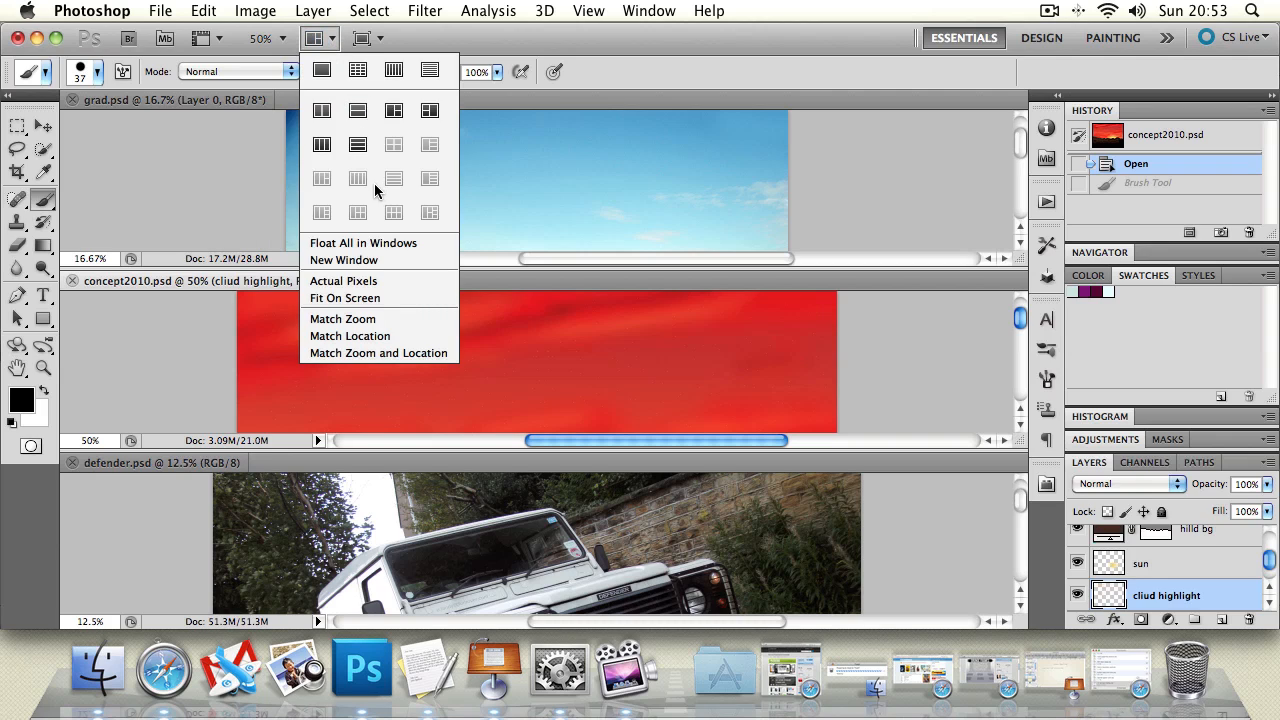
{"action": "left_click", "coordinate": [376, 244]}
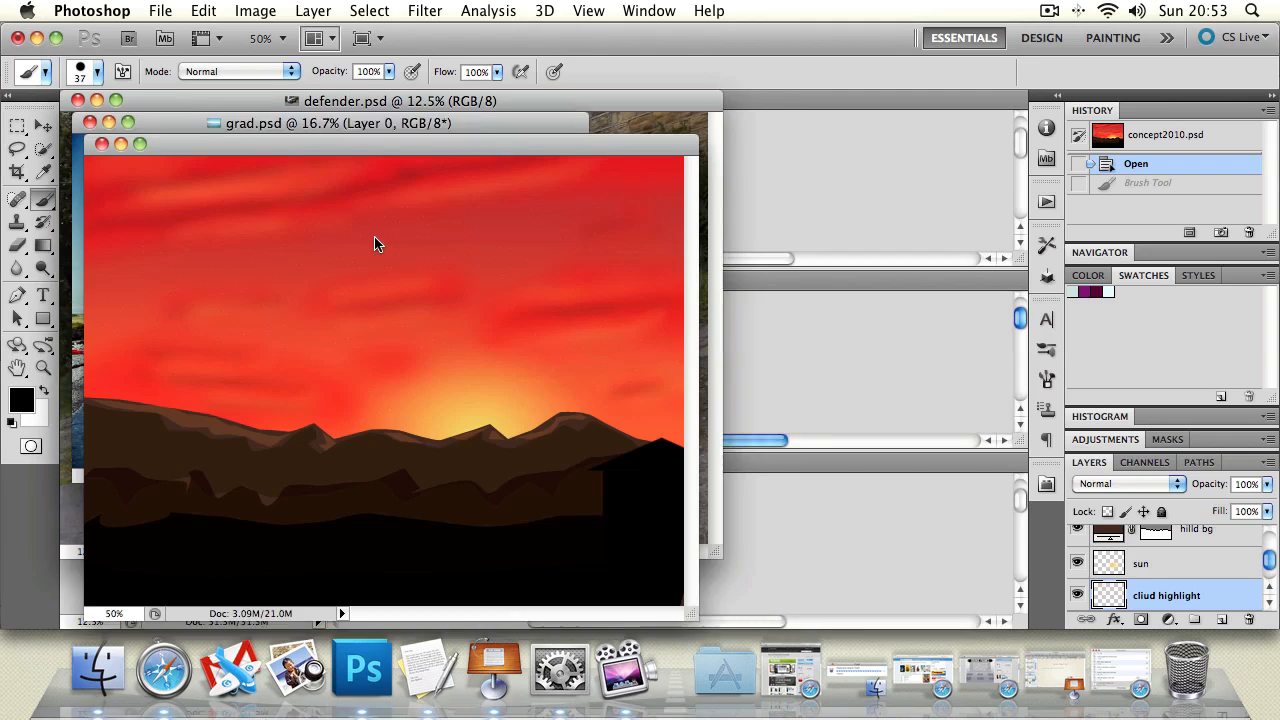
{"action": "left_click_drag", "start_coordinate": [171, 193], "coordinate": [537, 153]}
{"action": "left_click", "coordinate": [428, 127]}
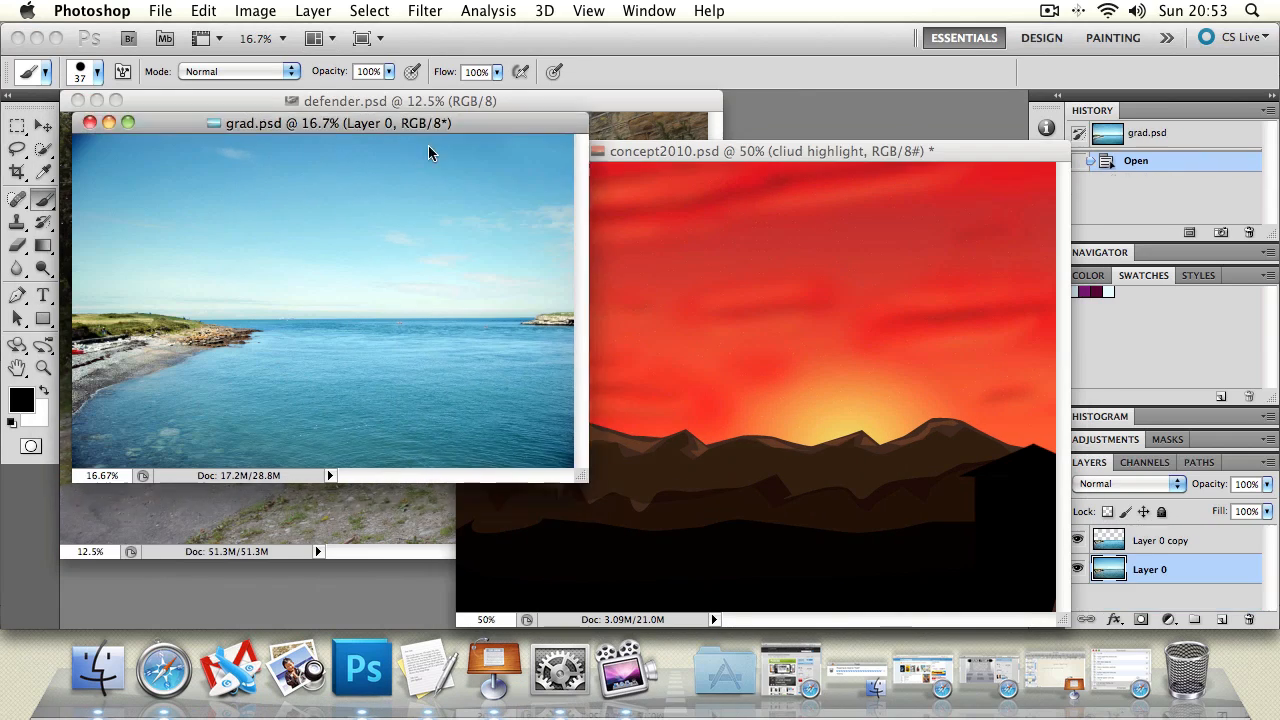
{"action": "left_click_drag", "start_coordinate": [428, 127], "coordinate": [367, 171]}
{"action": "left_click_drag", "start_coordinate": [690, 152], "coordinate": [840, 124]}
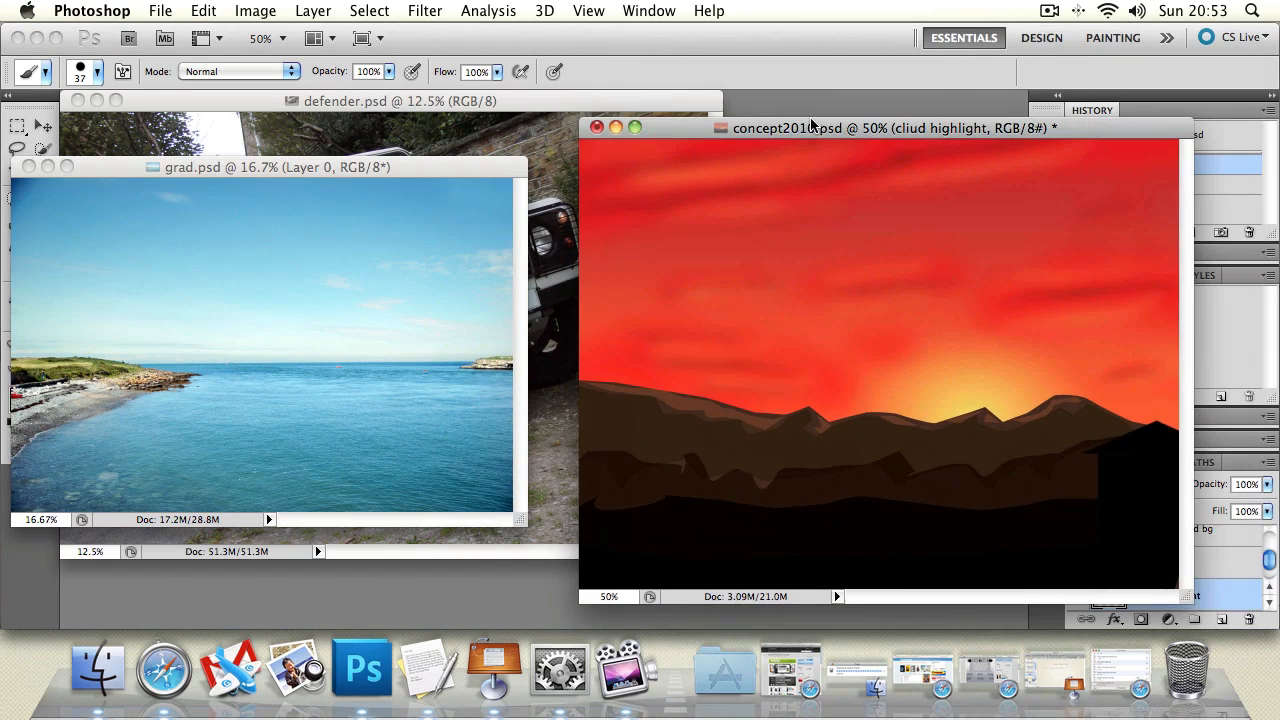
Consolidate all floating documents into tabs, and open a new window for concept2010.psd
{"action": "left_click", "coordinate": [318, 38]}
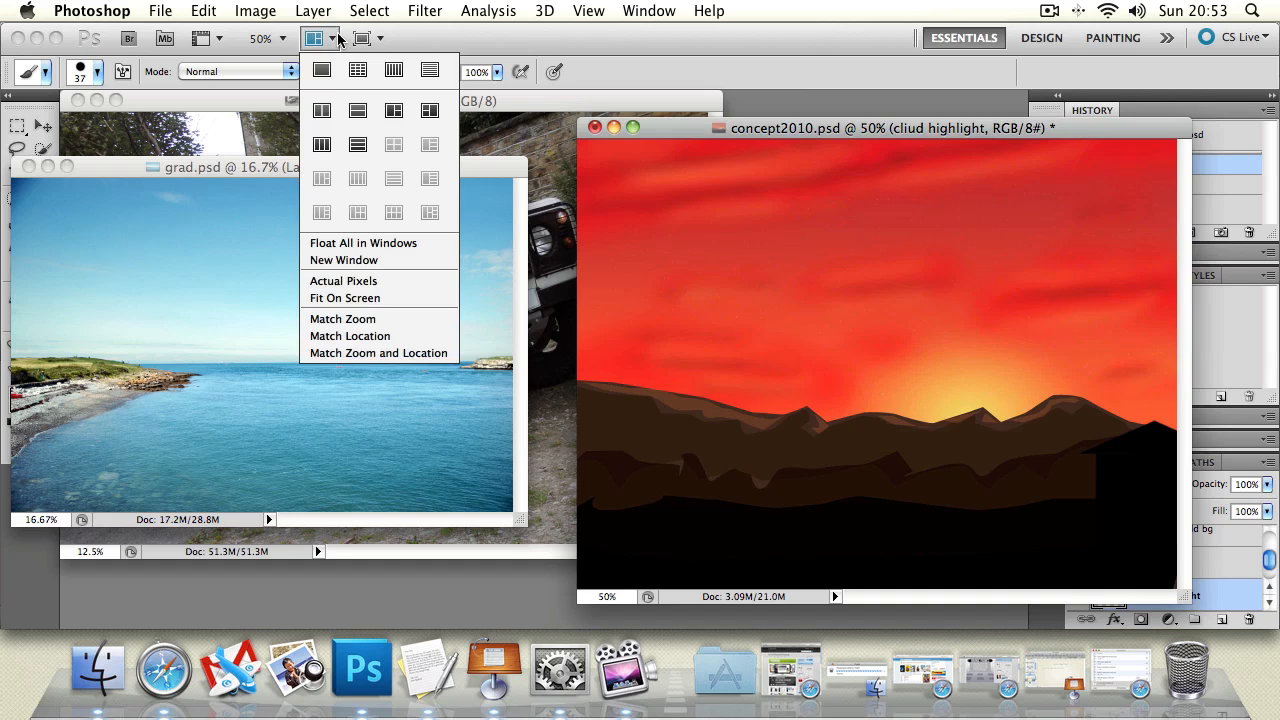
{"action": "left_click", "coordinate": [324, 70]}
{"action": "left_click", "coordinate": [330, 40]}
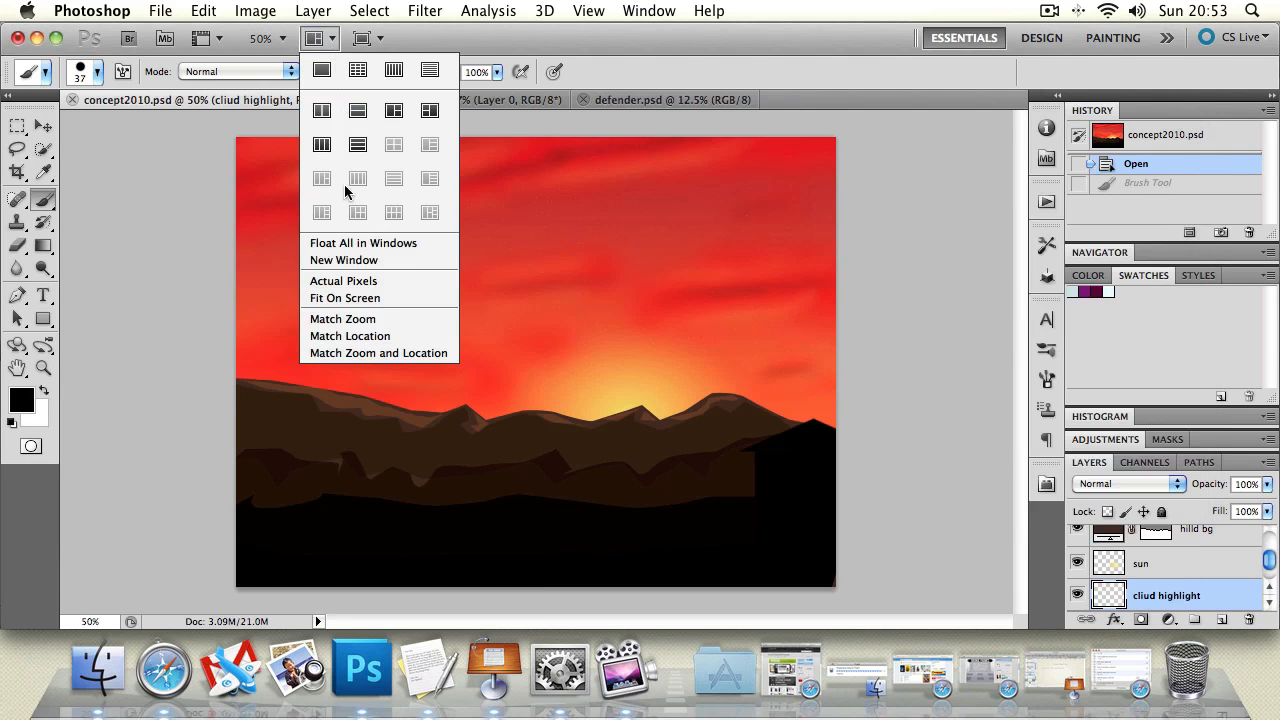
{"action": "left_click", "coordinate": [358, 261]}
Switch back and forth between the two concept2010.psd windows, ending on the new one
{"action": "left_click_drag", "start_coordinate": [765, 100], "coordinate": [194, 104]}
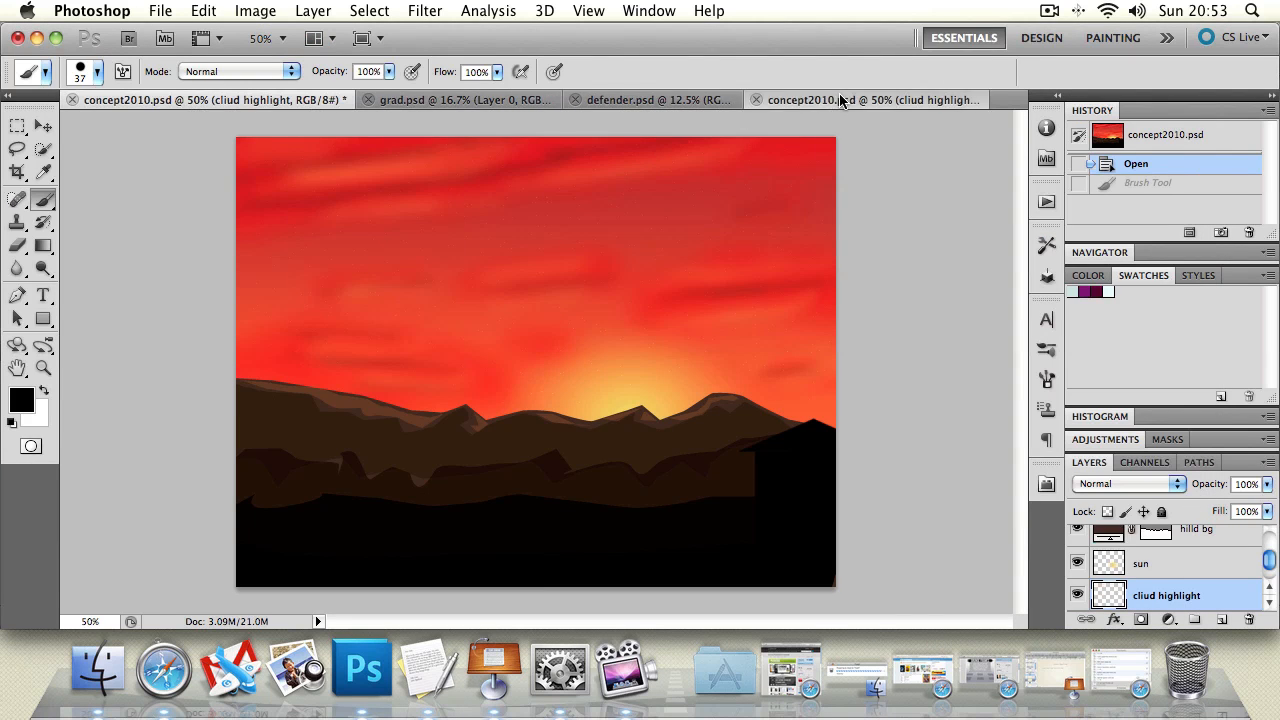
{"action": "left_click", "coordinate": [770, 100]}
{"action": "left_click", "coordinate": [251, 100]}
{"action": "left_click", "coordinate": [825, 100]}
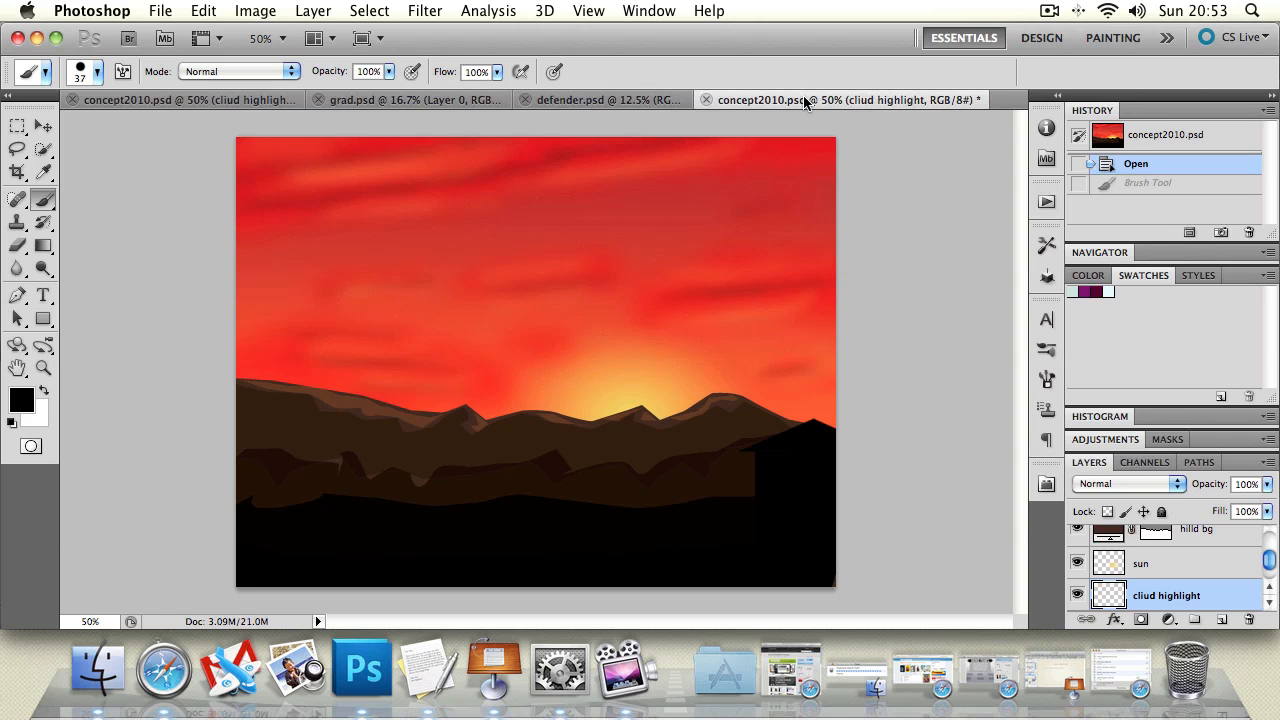
Show the new concept2010.psd window at actual pixels and fit it on screen, and return to the original concept2010.psd window
{"action": "left_click", "coordinate": [314, 38]}
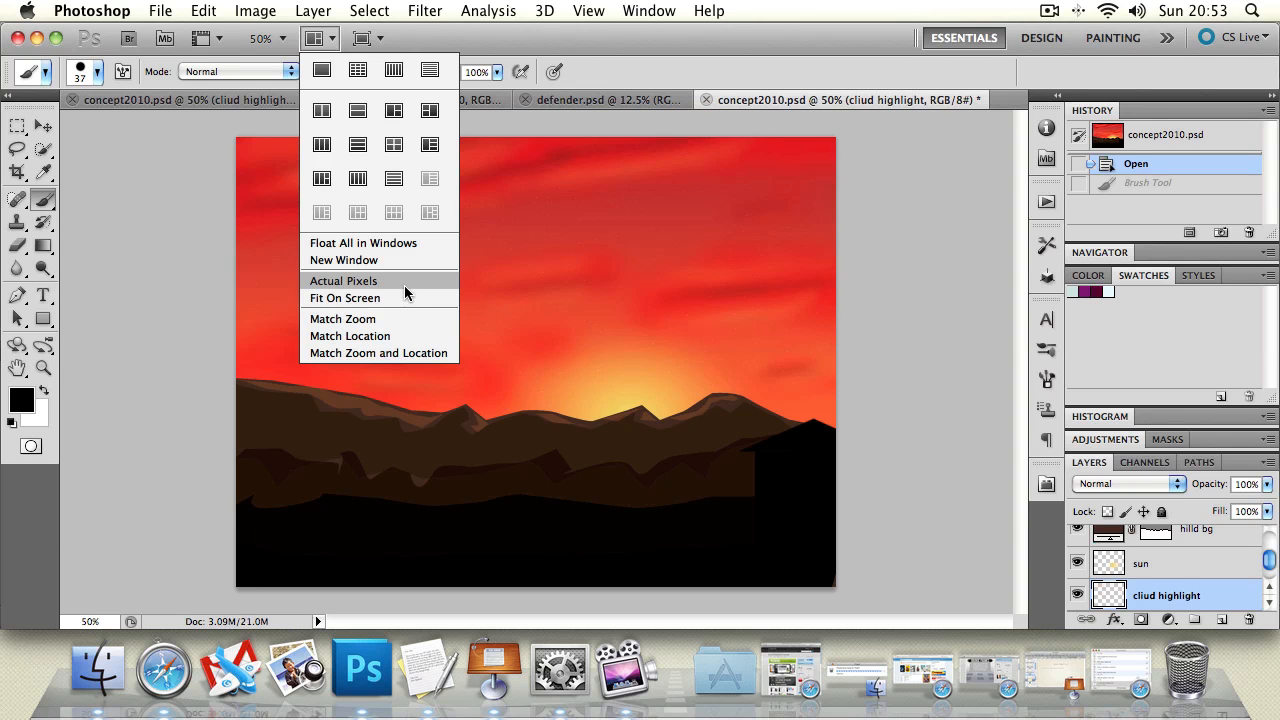
{"action": "left_click", "coordinate": [403, 279]}
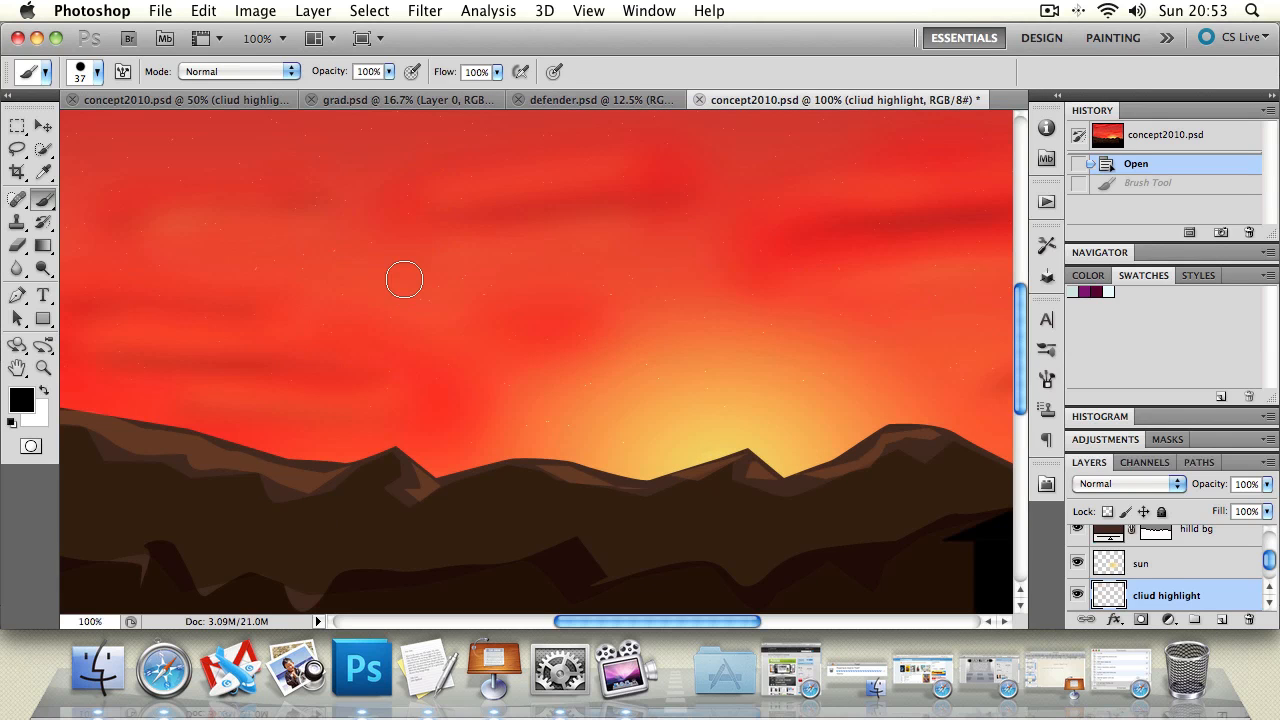
{"action": "left_click", "coordinate": [318, 40]}
{"action": "key", "text": "ctrl+0"}
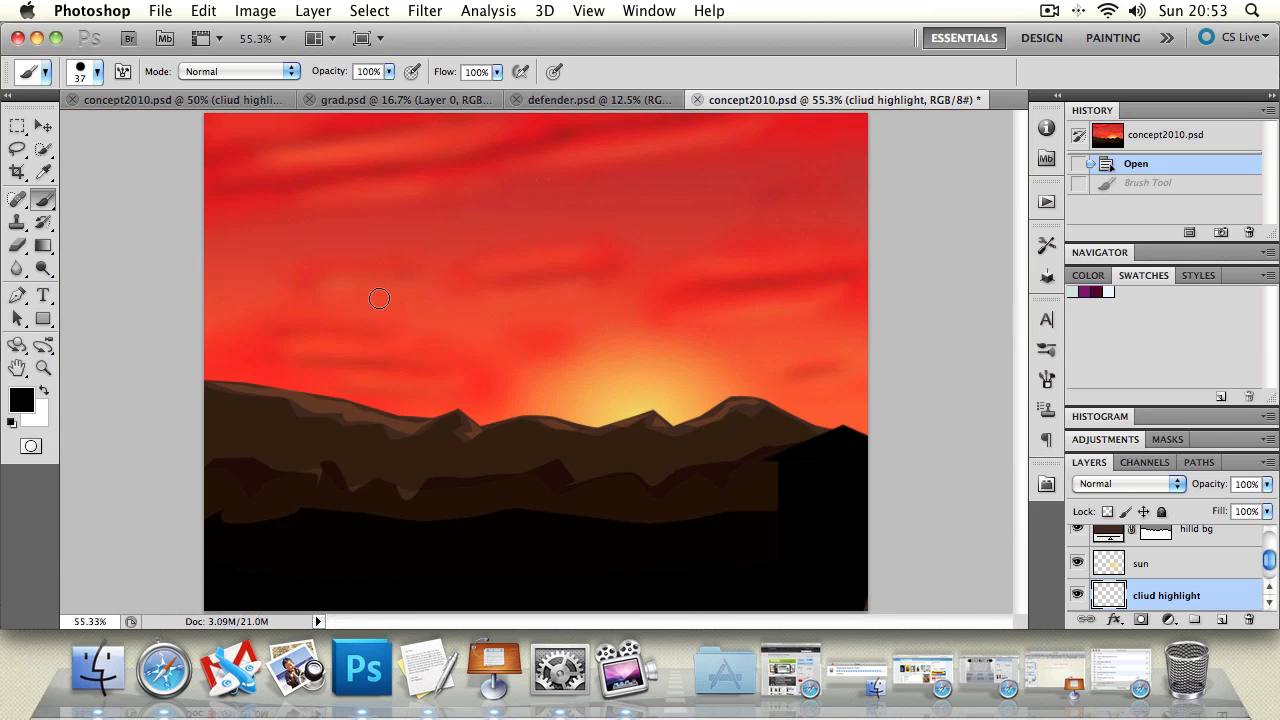
{"action": "left_click", "coordinate": [188, 103]}
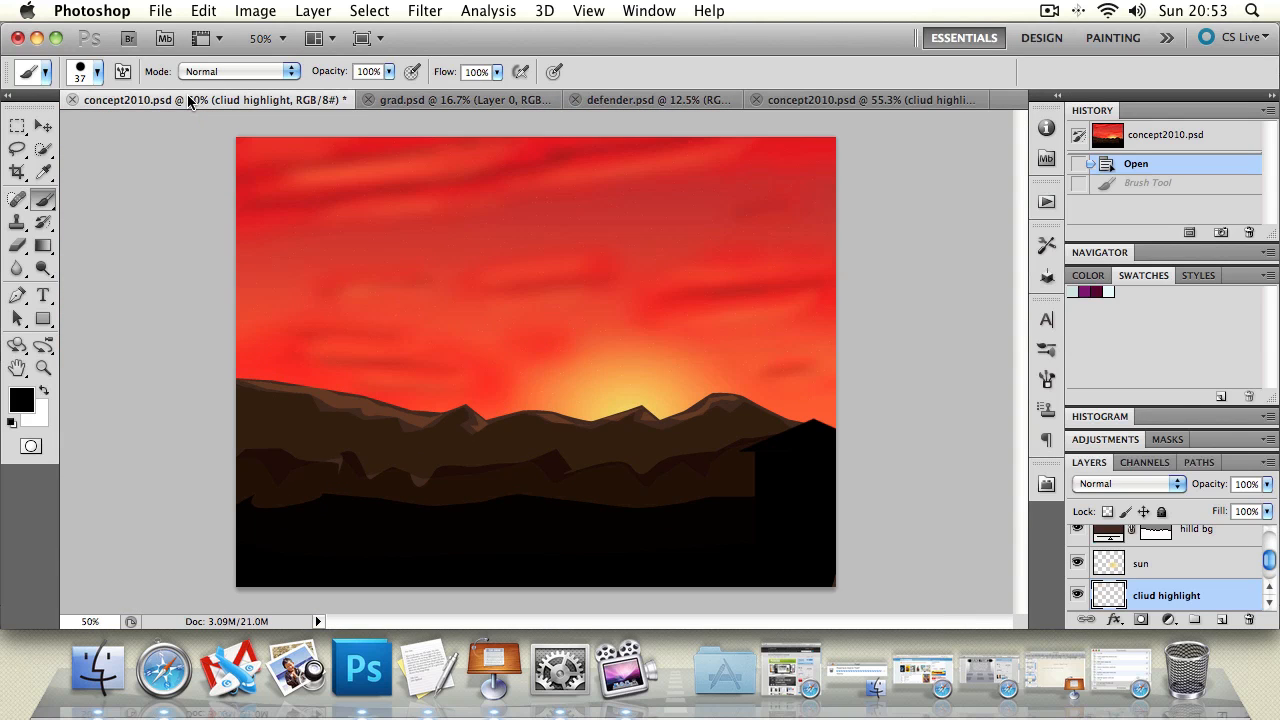
Bring grad.psd to the front and arrange the documents in the 3 Up layout with one tall pane beside two stacked ones
{"action": "left_click", "coordinate": [433, 105]}
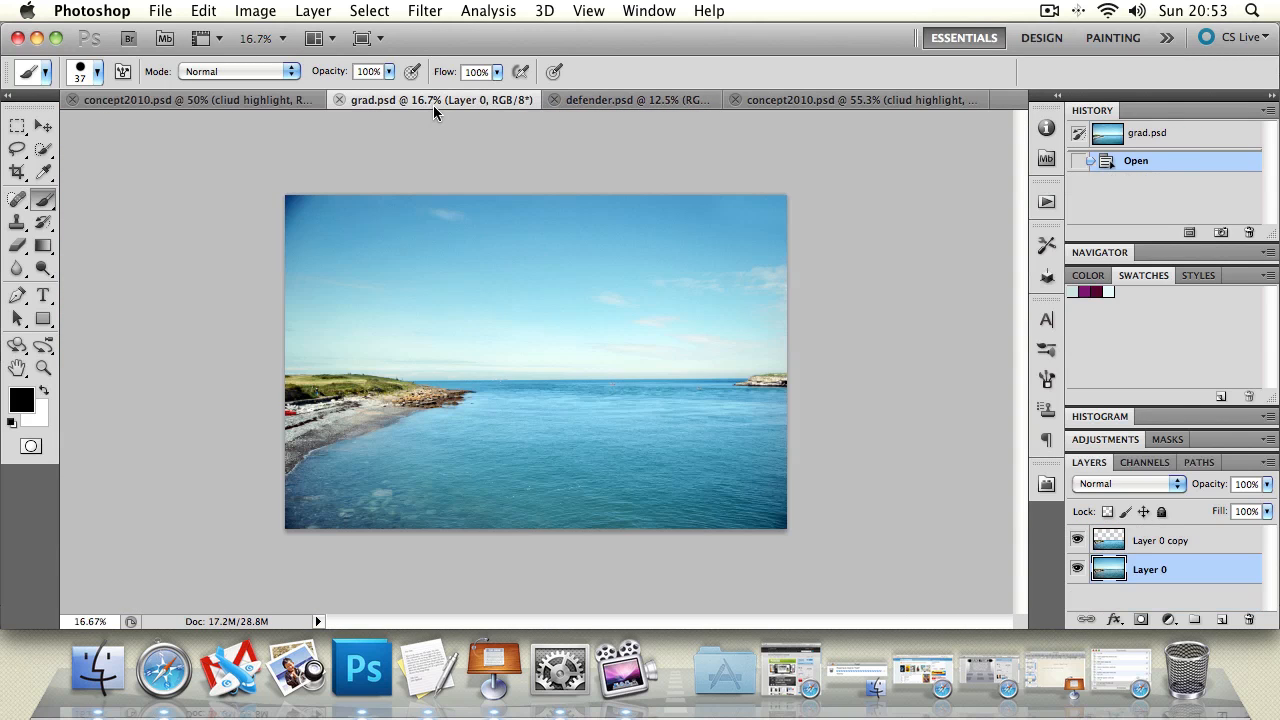
{"action": "left_click", "coordinate": [318, 38]}
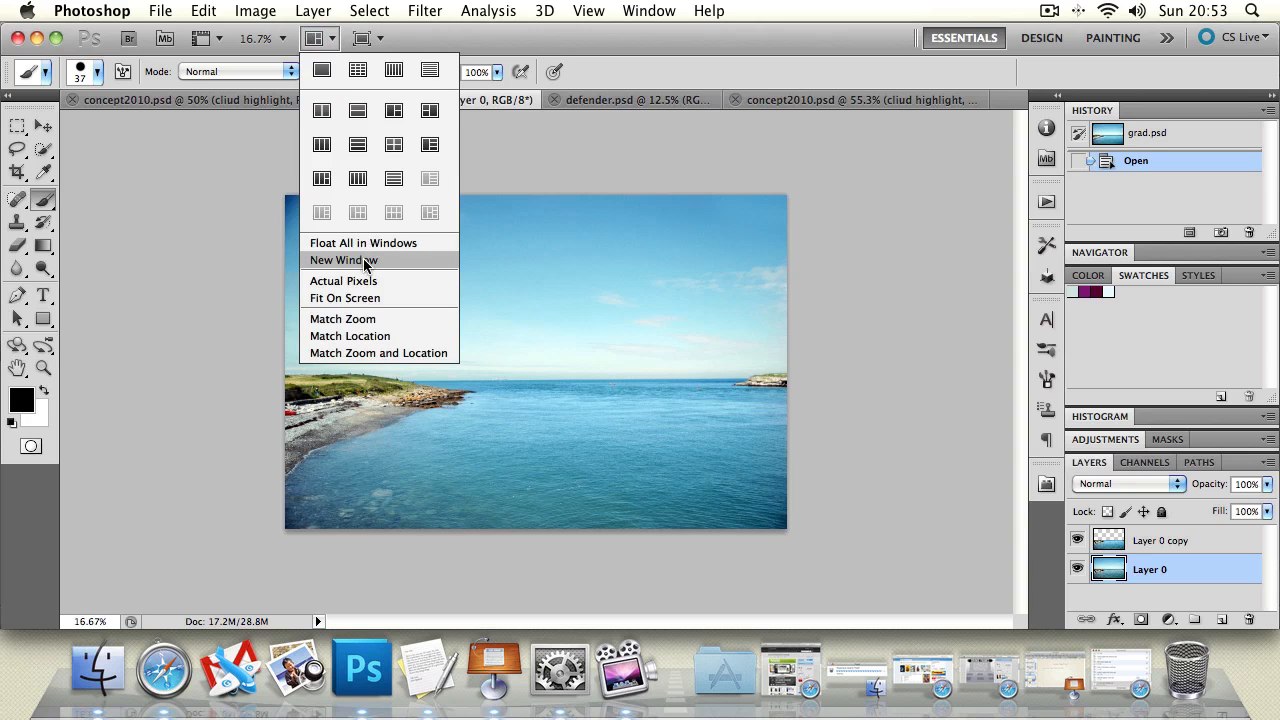
{"action": "left_click", "coordinate": [376, 108]}
{"action": "left_click", "coordinate": [329, 34]}
{"action": "left_click", "coordinate": [393, 110]}
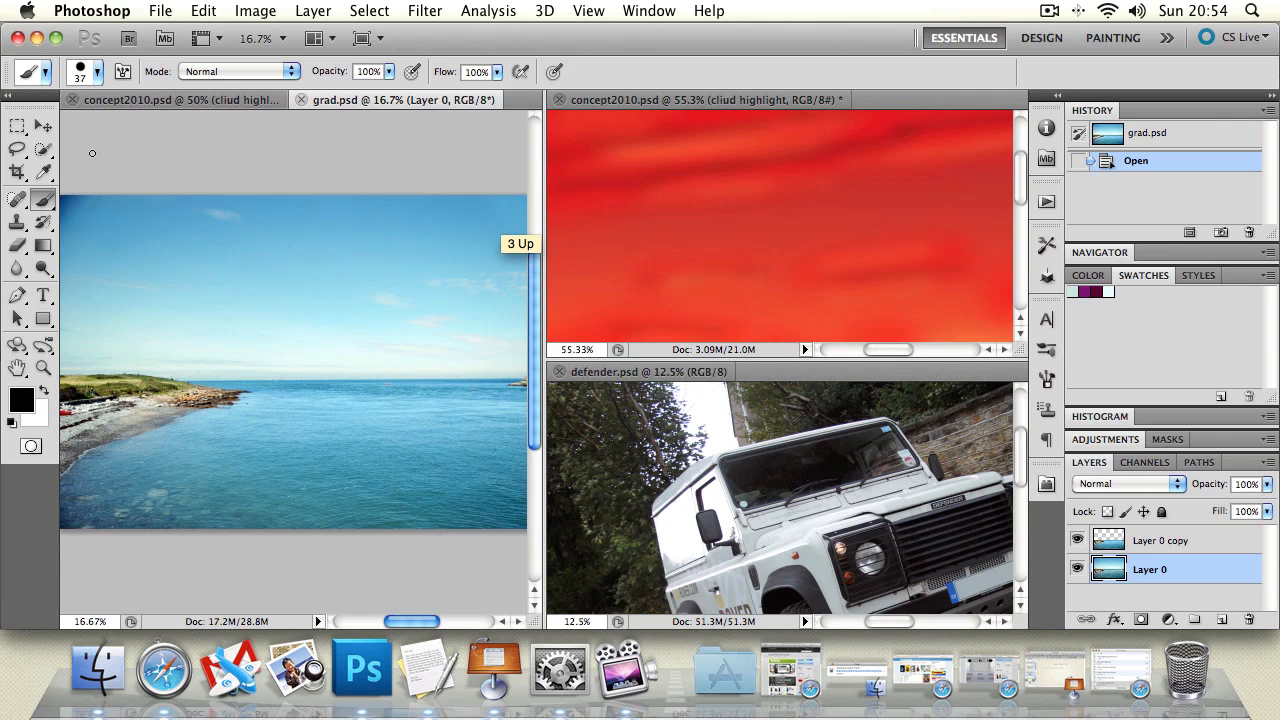
Zoom grad.psd in to 100% with the Zoom tool and match that zoom in all other windows
{"action": "left_click", "coordinate": [43, 368]}
{"action": "left_click_drag", "start_coordinate": [257, 337], "coordinate": [270, 338]}
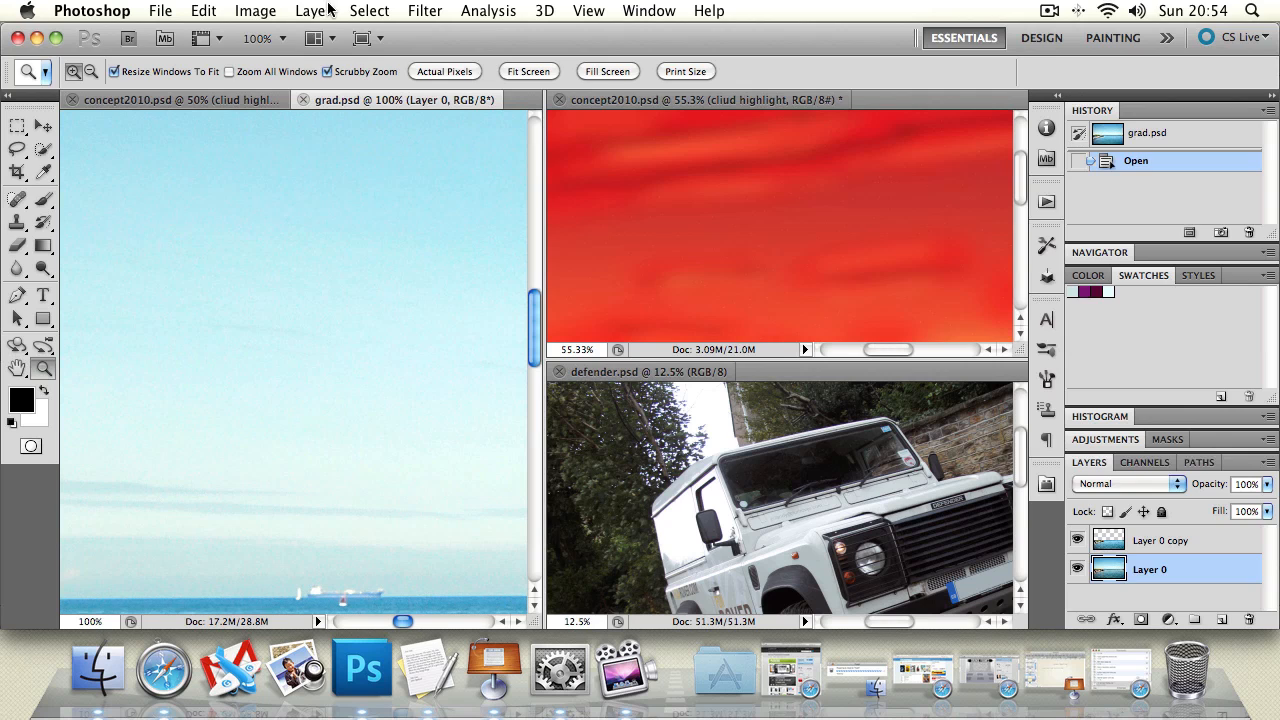
{"action": "left_click", "coordinate": [322, 38]}
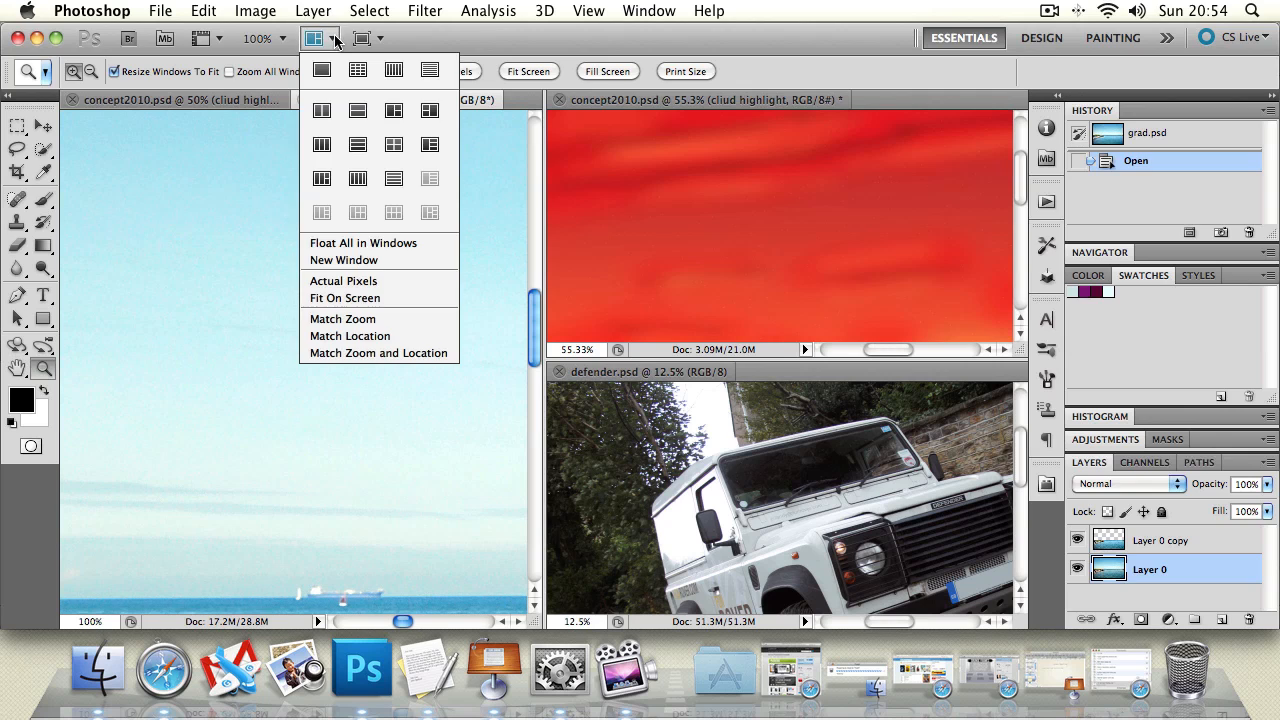
{"action": "left_click", "coordinate": [406, 319]}
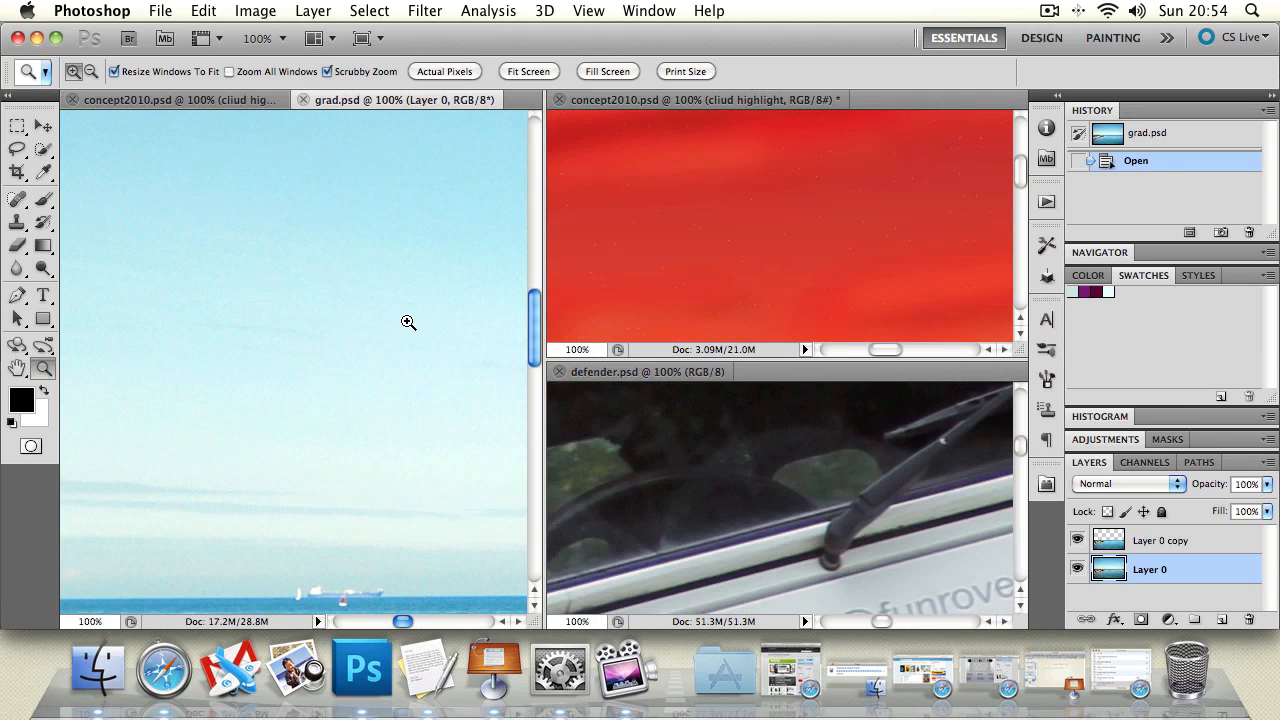
Match both zoom and location of all windows to grad.psd, and apply Match Location alone
{"action": "left_click", "coordinate": [322, 40]}
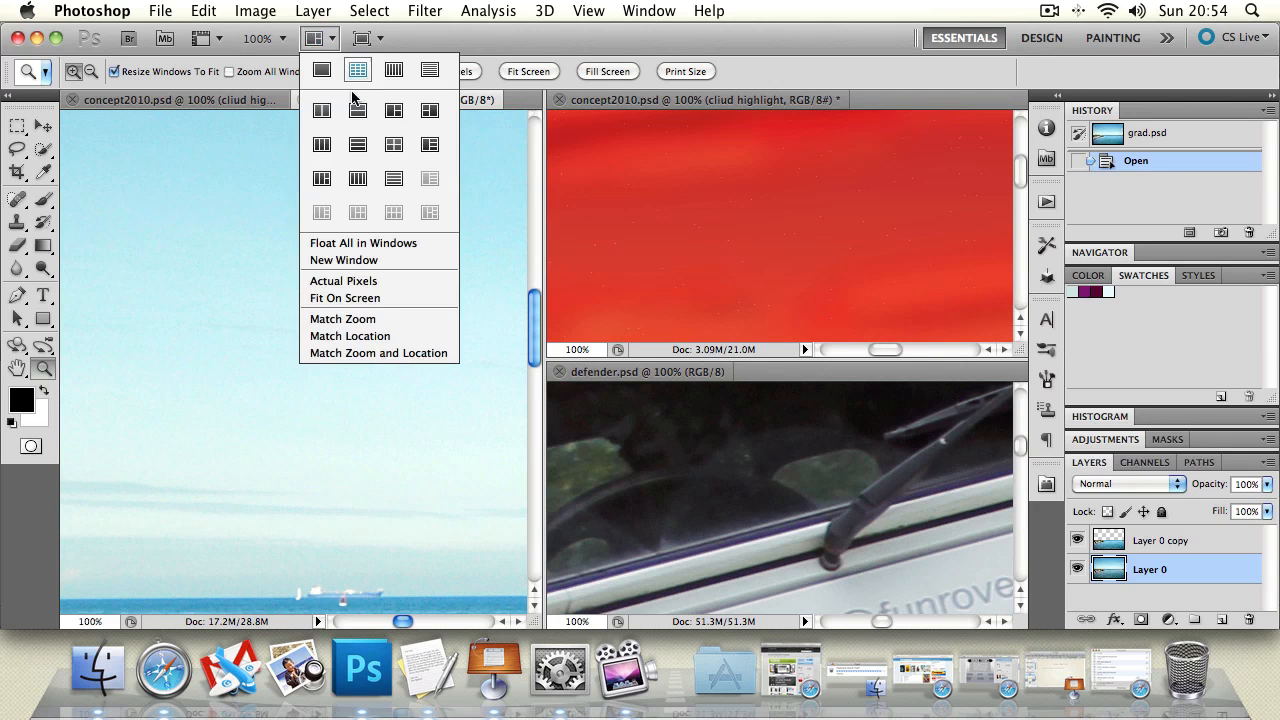
{"action": "left_click", "coordinate": [412, 354]}
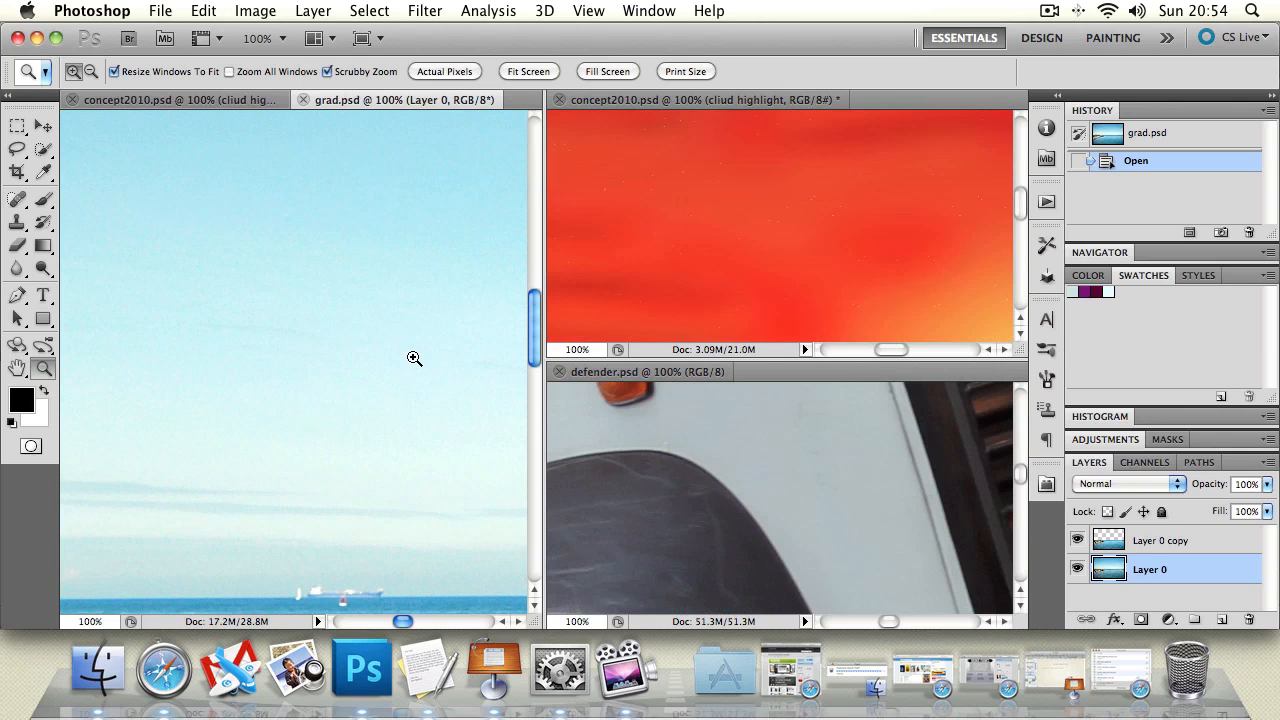
{"action": "left_click", "coordinate": [316, 38]}
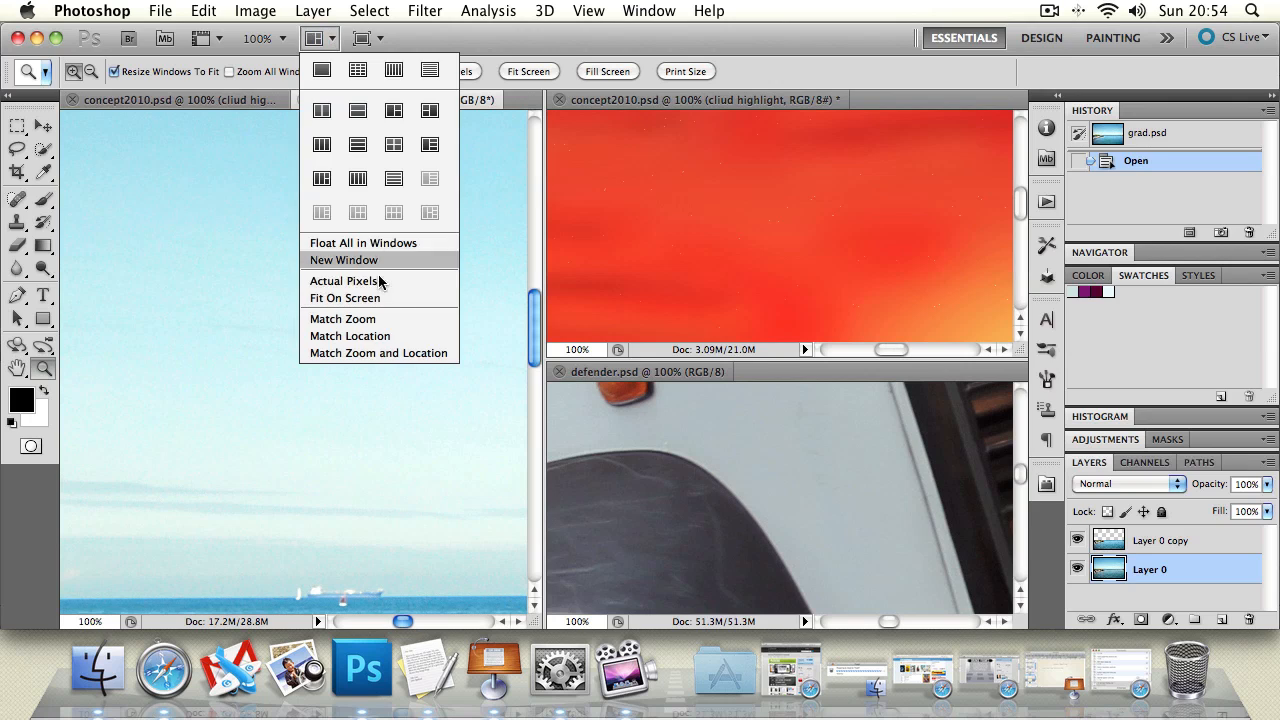
{"action": "left_click", "coordinate": [385, 338]}
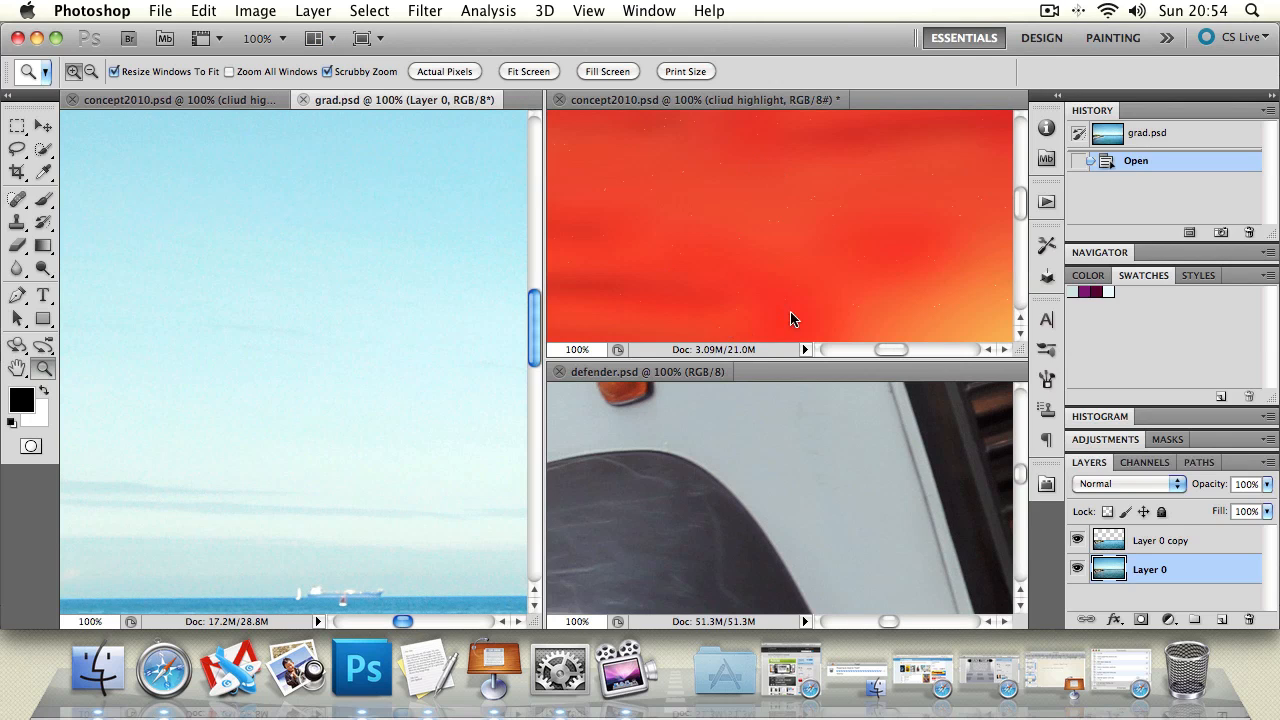
Close all open documents, including both concept2010.psd windows
{"action": "left_click", "coordinate": [561, 102]}
{"action": "left_click", "coordinate": [564, 107]}
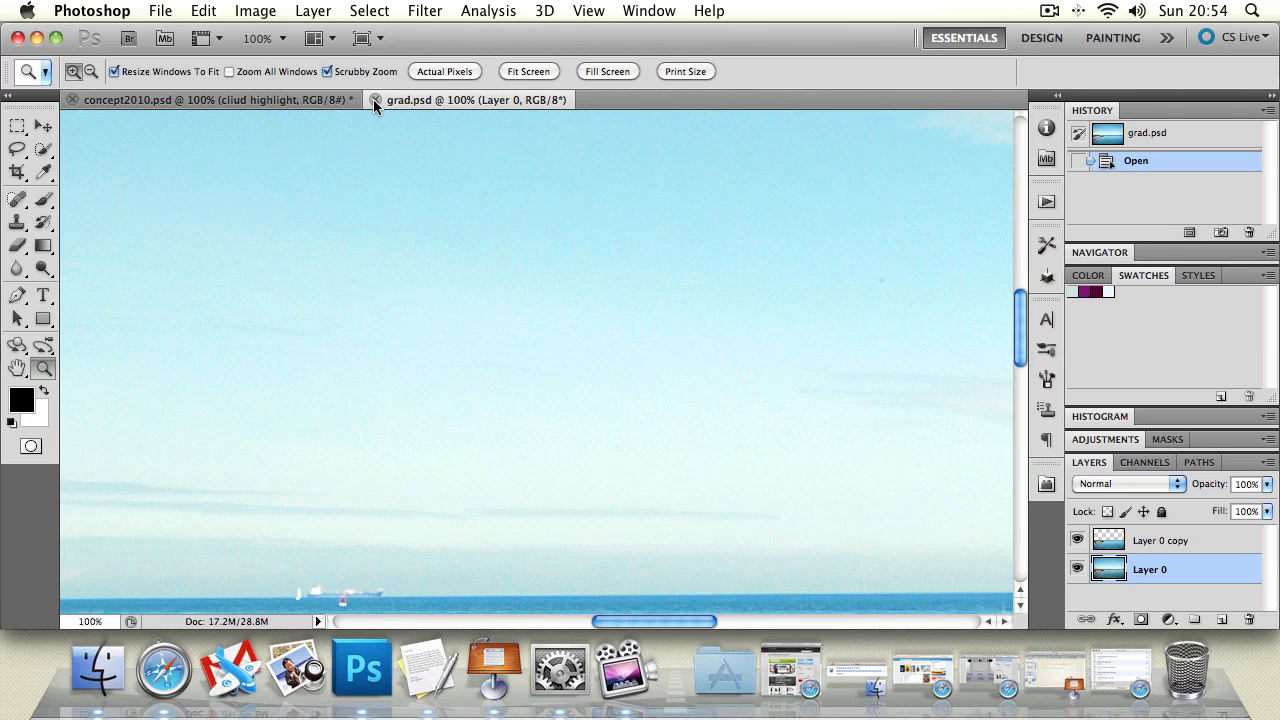
{"action": "left_click", "coordinate": [378, 100]}
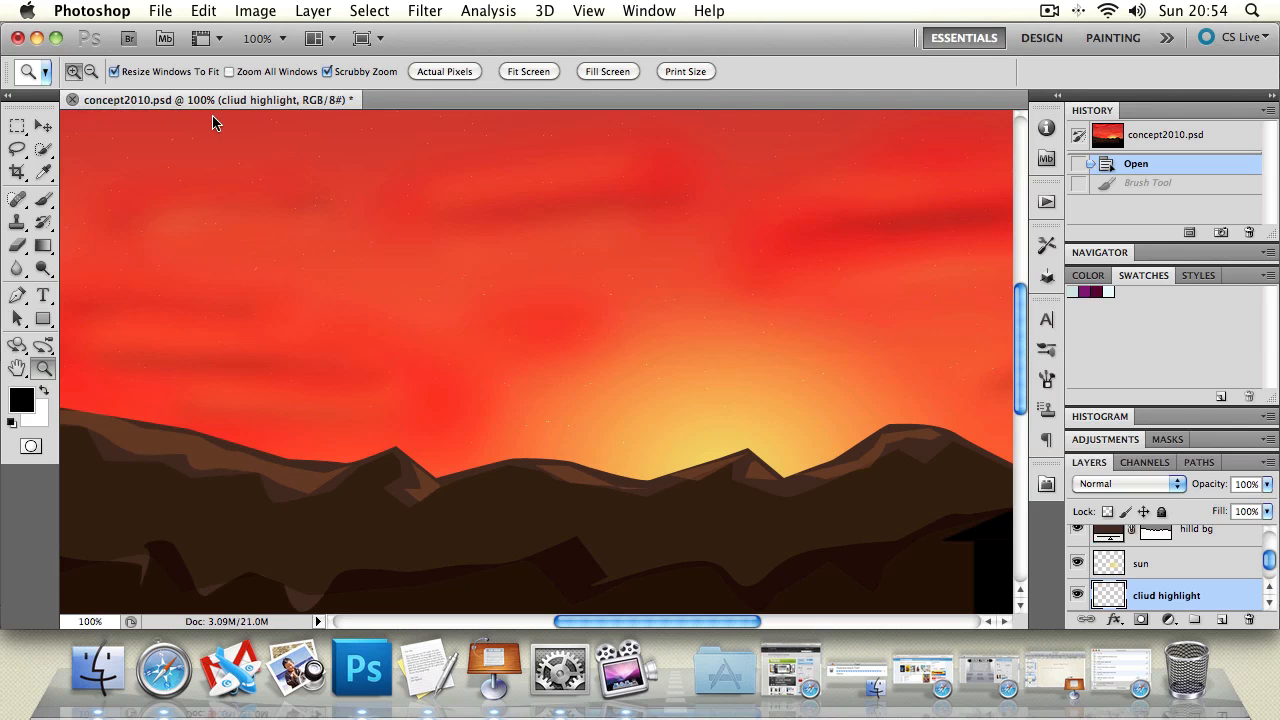
{"action": "left_click", "coordinate": [72, 99]}
{"action": "left_click", "coordinate": [556, 257]}
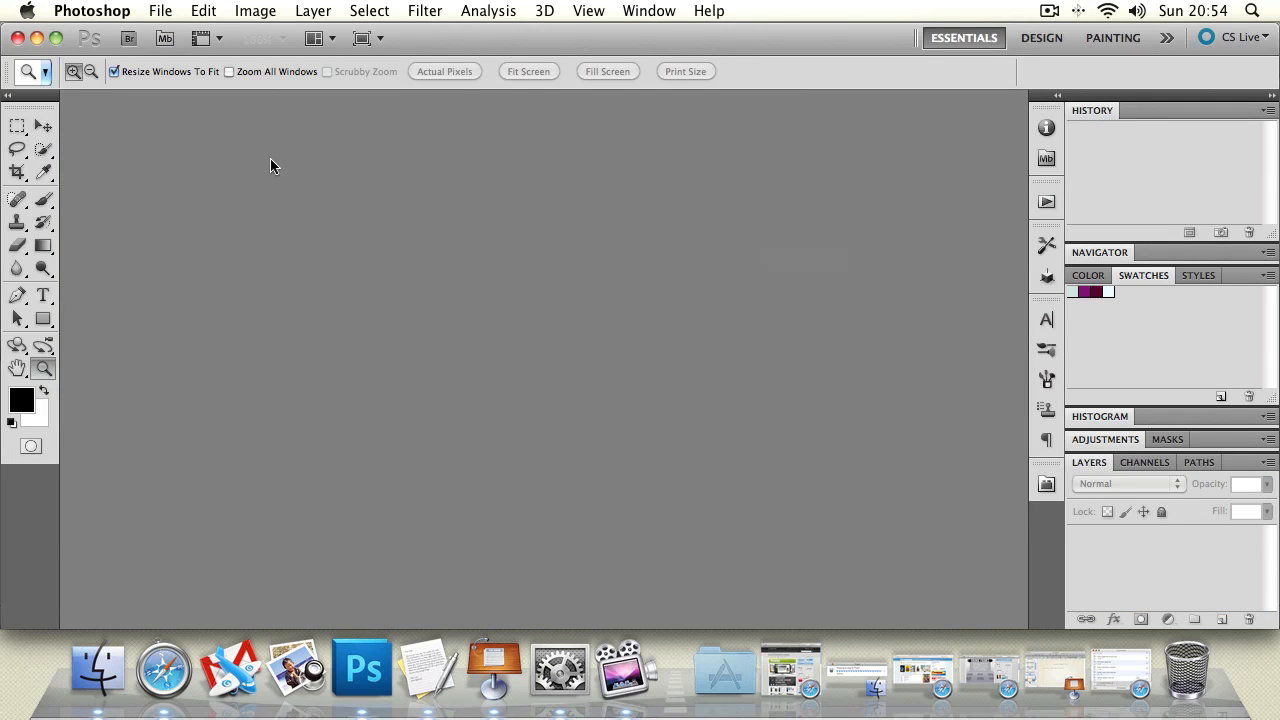
{"action": "left_click", "coordinate": [159, 9]}
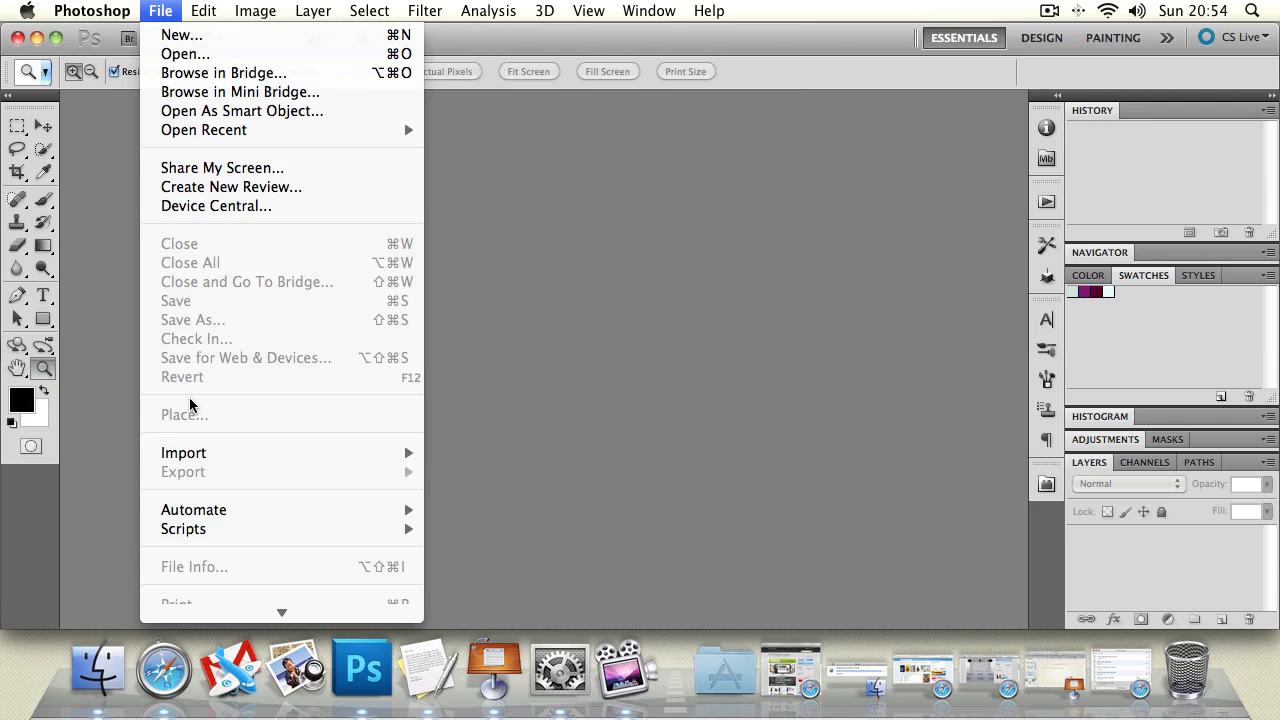
{"action": "mouse_move", "coordinate": [210, 458]}
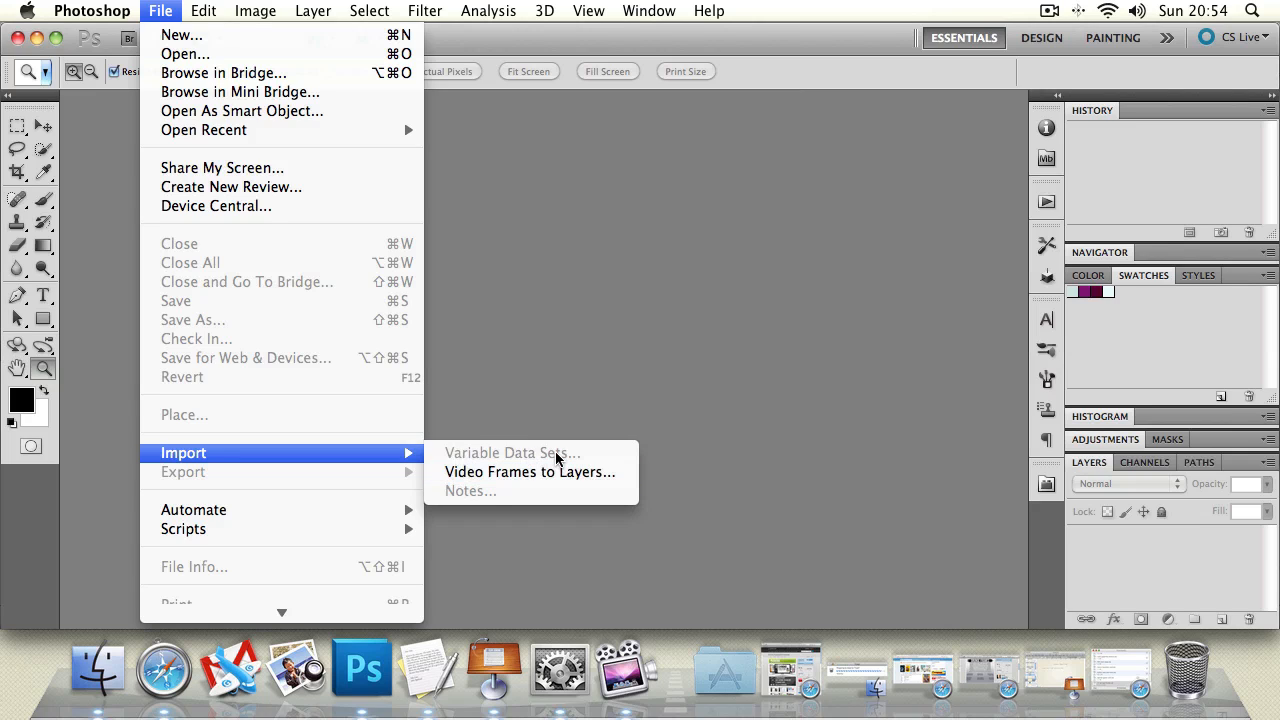
{"action": "left_click", "coordinate": [660, 300]}
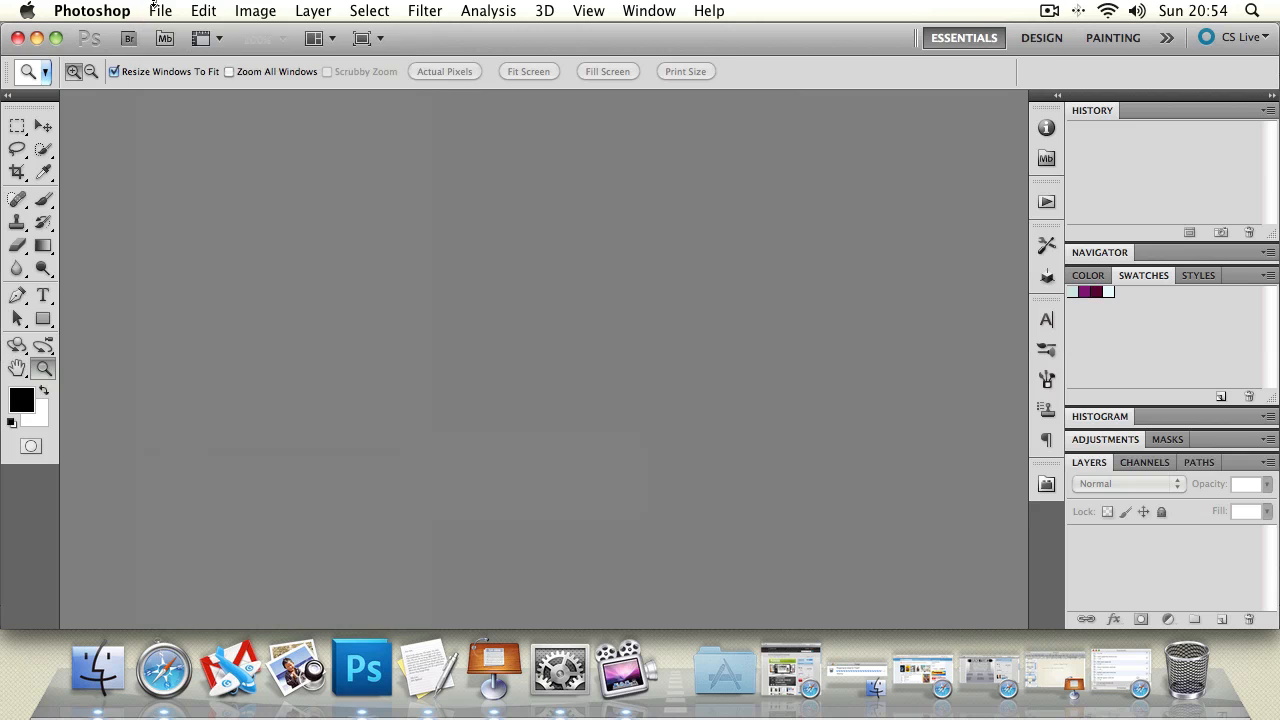
Open restore.jpg from the photoshop folder
{"action": "left_click", "coordinate": [160, 10]}
{"action": "left_click", "coordinate": [192, 56]}
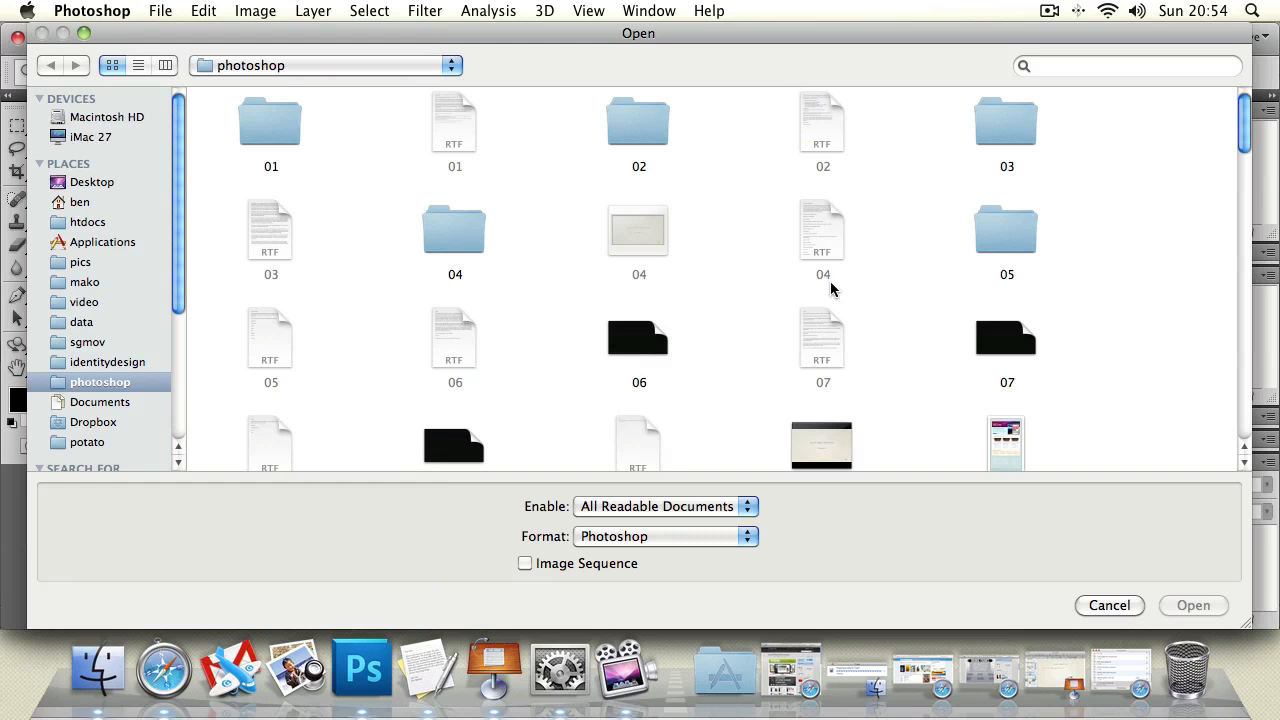
{"action": "left_click_drag", "start_coordinate": [1246, 125], "coordinate": [1220, 394]}
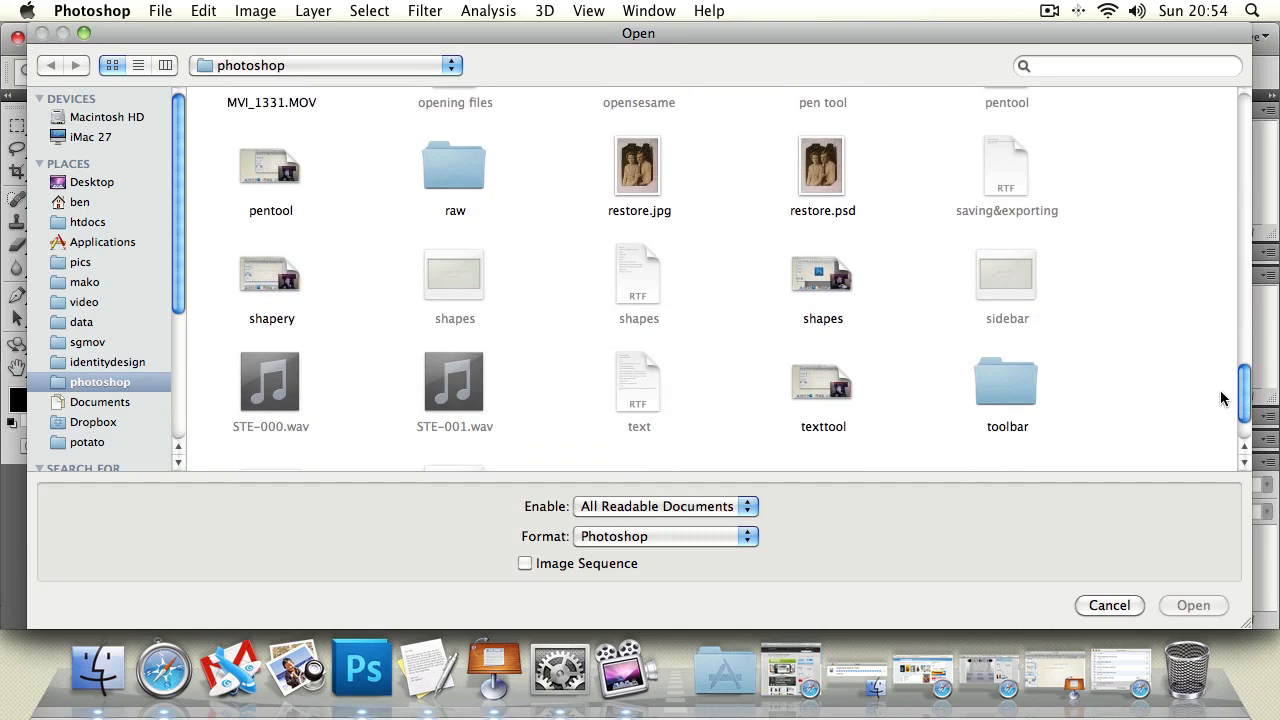
{"action": "double_click", "coordinate": [640, 162]}
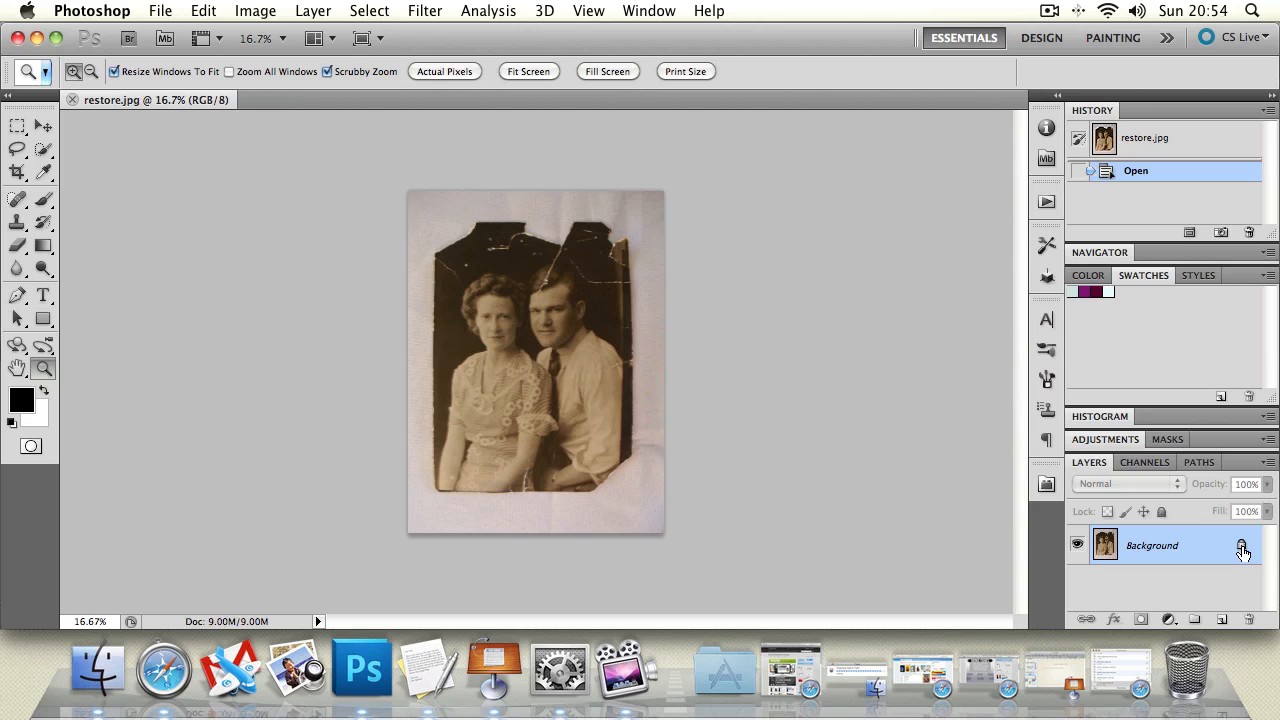
Convert the locked Background of restore.jpg into a normal layer named Layer 0
{"action": "double_click", "coordinate": [1165, 546]}
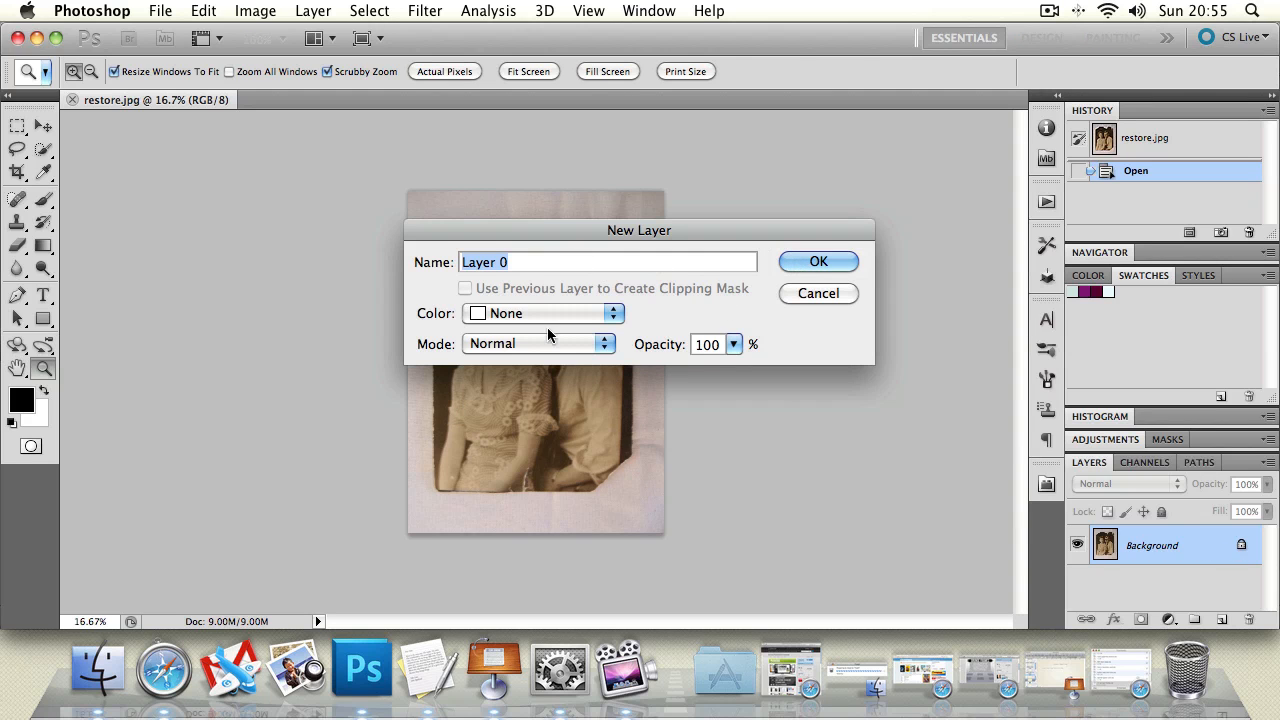
{"action": "left_click_drag", "start_coordinate": [600, 232], "coordinate": [525, 173]}
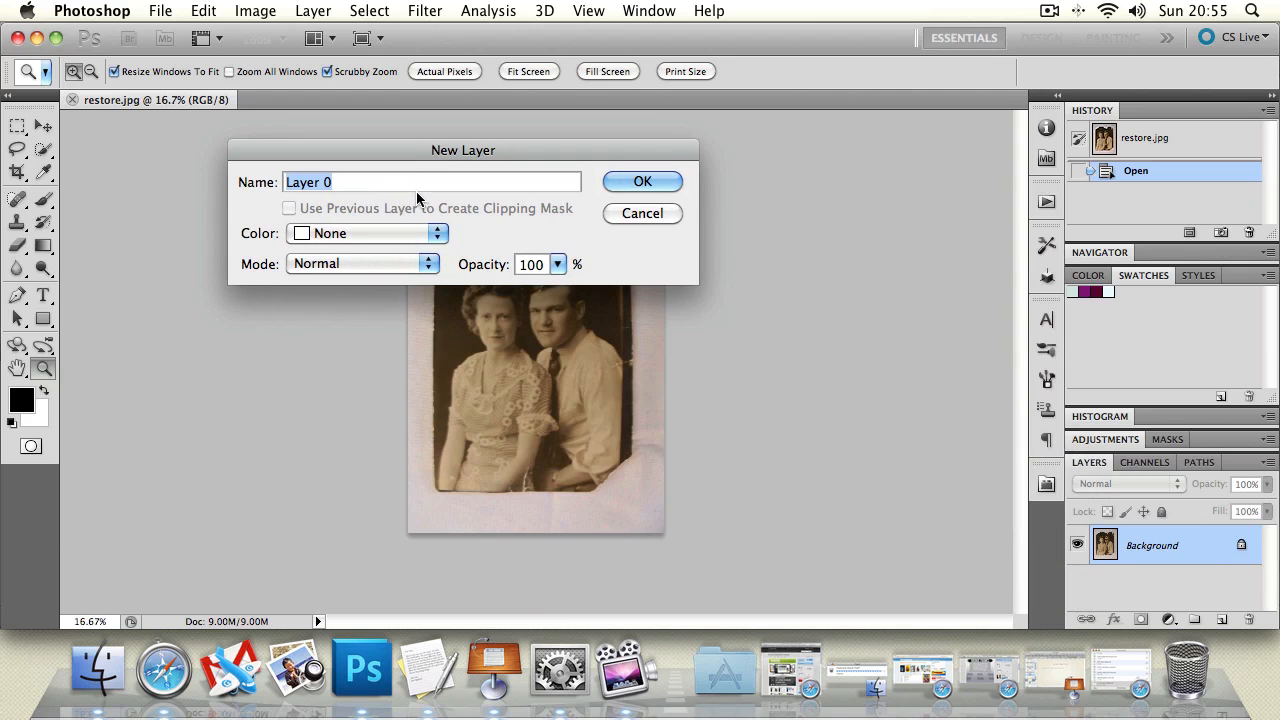
{"action": "left_click", "coordinate": [644, 181]}
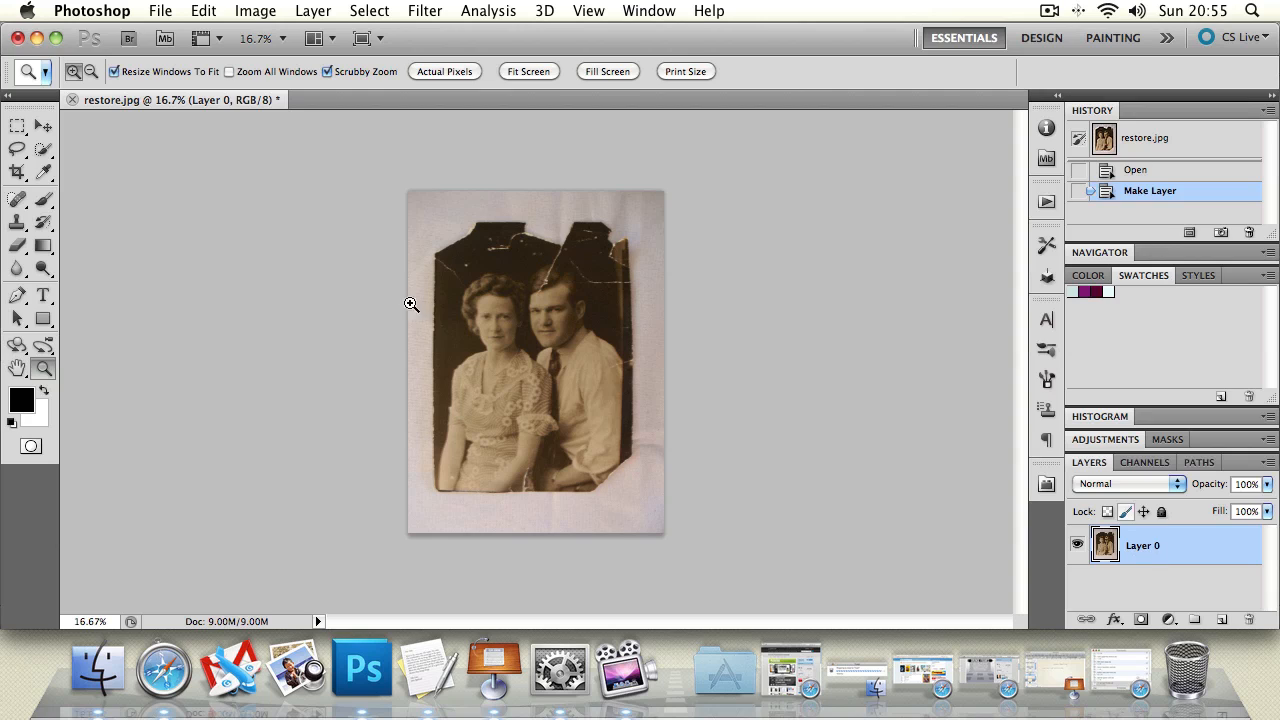
Paint a black brush stroke across the top of the photo, and undo both the stroke and the layer conversion
{"action": "left_click", "coordinate": [17, 200]}
{"action": "left_click", "coordinate": [43, 200]}
{"action": "left_click_drag", "start_coordinate": [476, 232], "coordinate": [624, 289]}
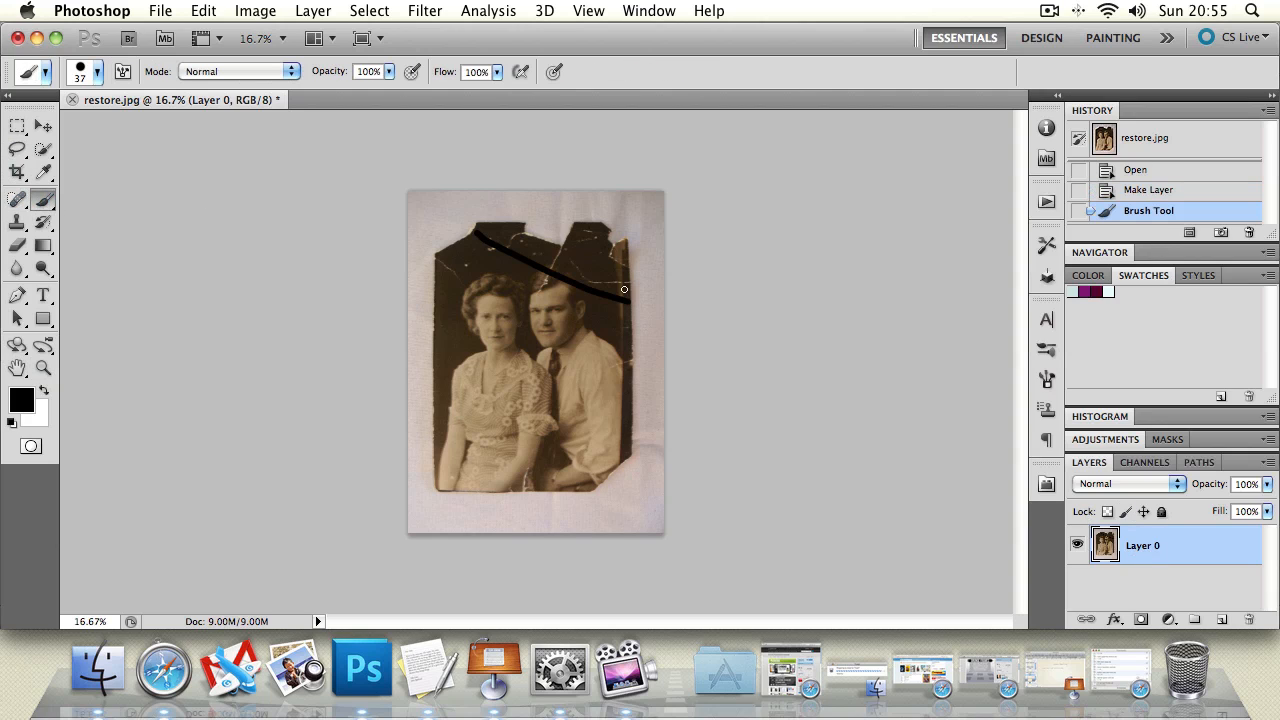
{"action": "key", "text": "super+alt+z"}
{"action": "key", "text": "super+alt+z"}
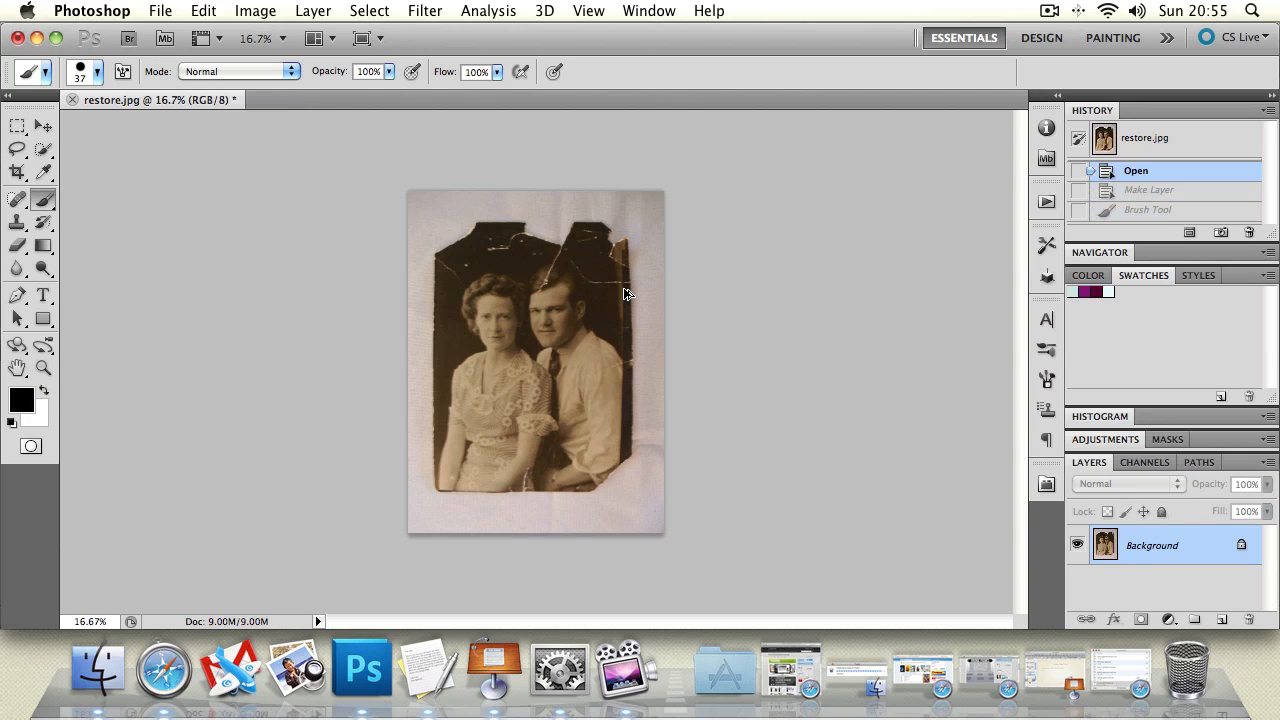
Paint and undo a brush stroke on the locked Background, and try to shift that layer with the Move tool
{"action": "left_click_drag", "start_coordinate": [451, 256], "coordinate": [594, 369]}
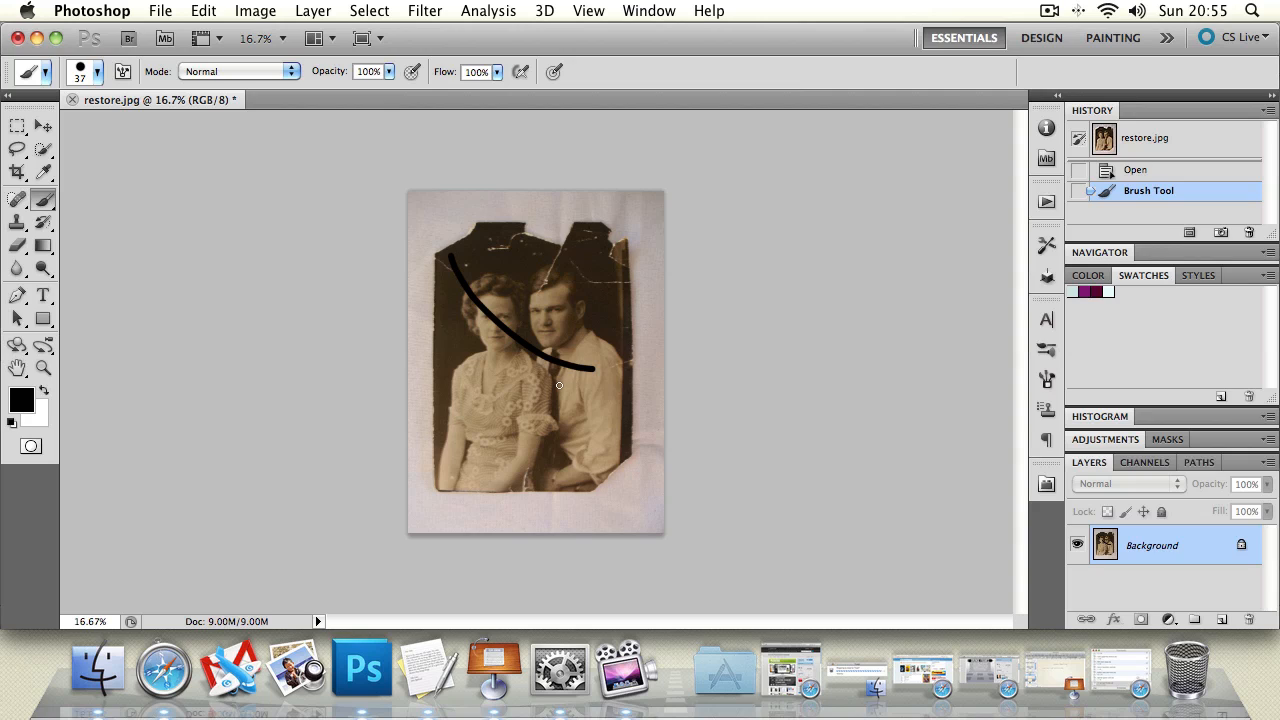
{"action": "key", "text": "super+z"}
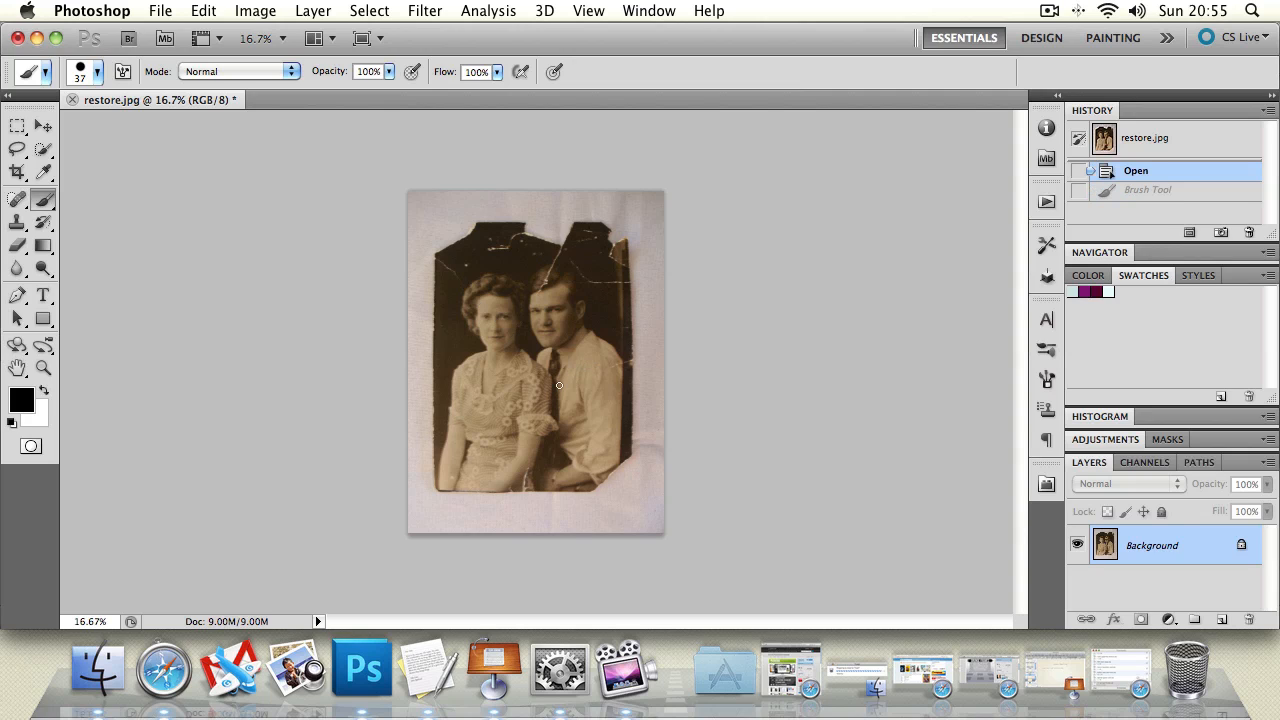
{"action": "left_click", "coordinate": [43, 125]}
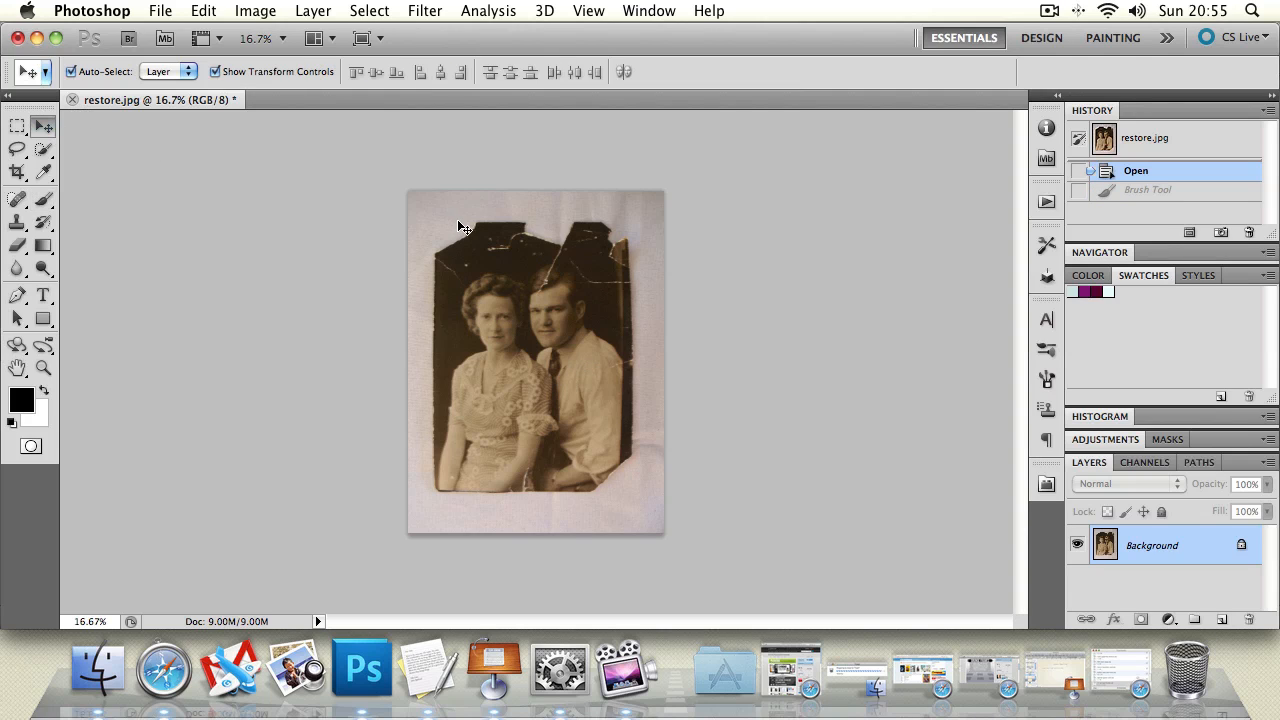
{"action": "left_click_drag", "start_coordinate": [457, 219], "coordinate": [544, 281]}
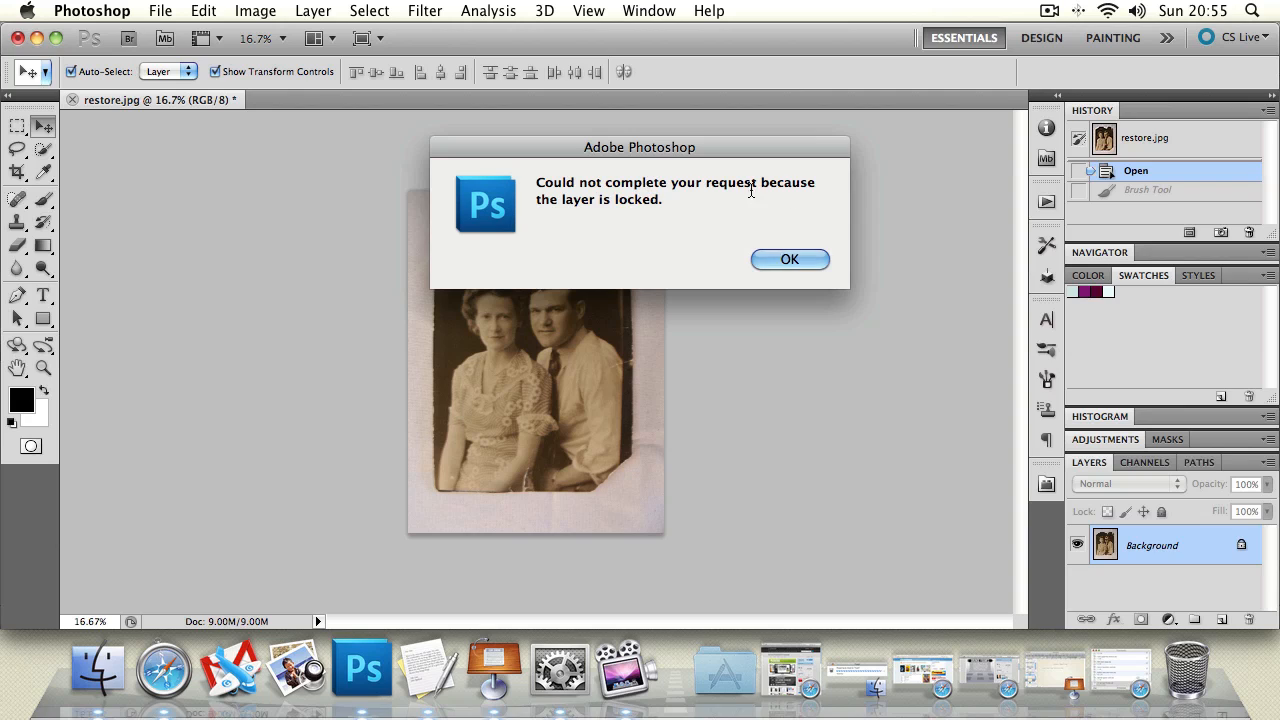
{"action": "left_click", "coordinate": [781, 260]}
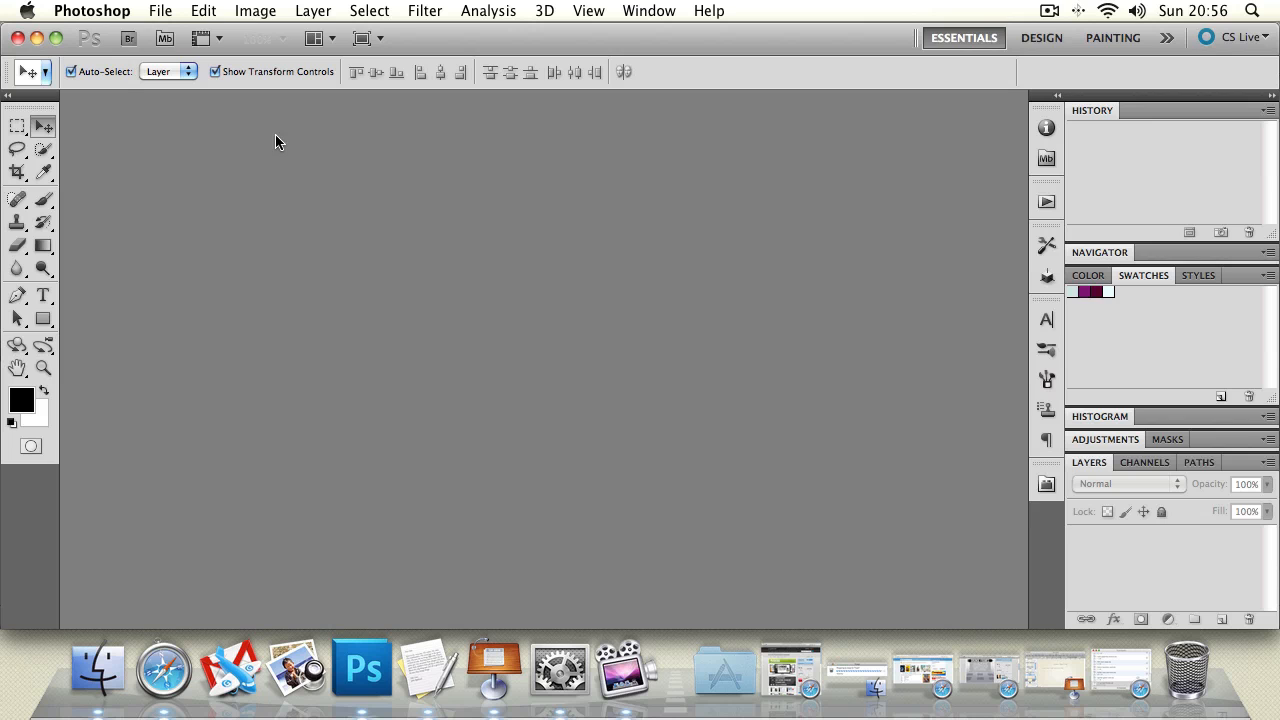
Open logogreatools.ai from the photoshop folder, importing its page cropped to the Bounding Box at 300 pixels/inch in 8 bit
{"action": "left_click", "coordinate": [155, 10]}
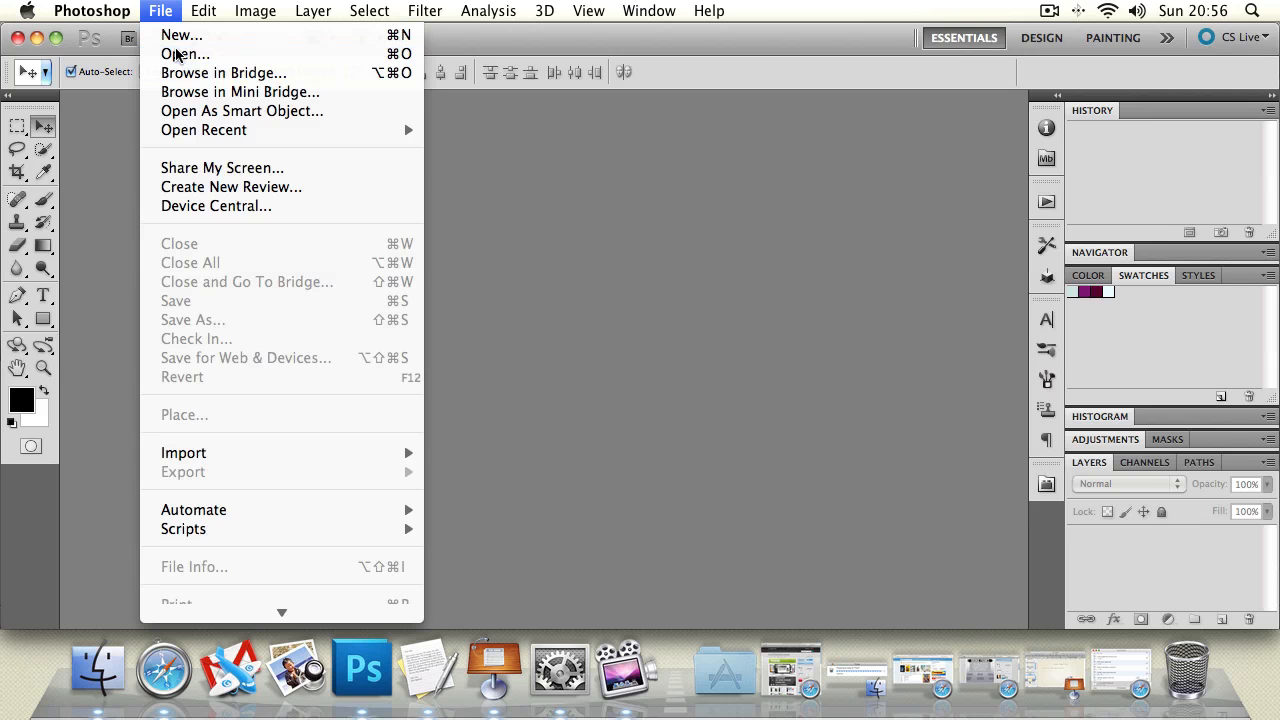
{"action": "left_click", "coordinate": [176, 53]}
{"action": "left_click_drag", "start_coordinate": [1236, 105], "coordinate": [1200, 232]}
{"action": "scroll", "coordinate": [1198, 233], "scroll_direction": "down", "scroll_amount": 6}
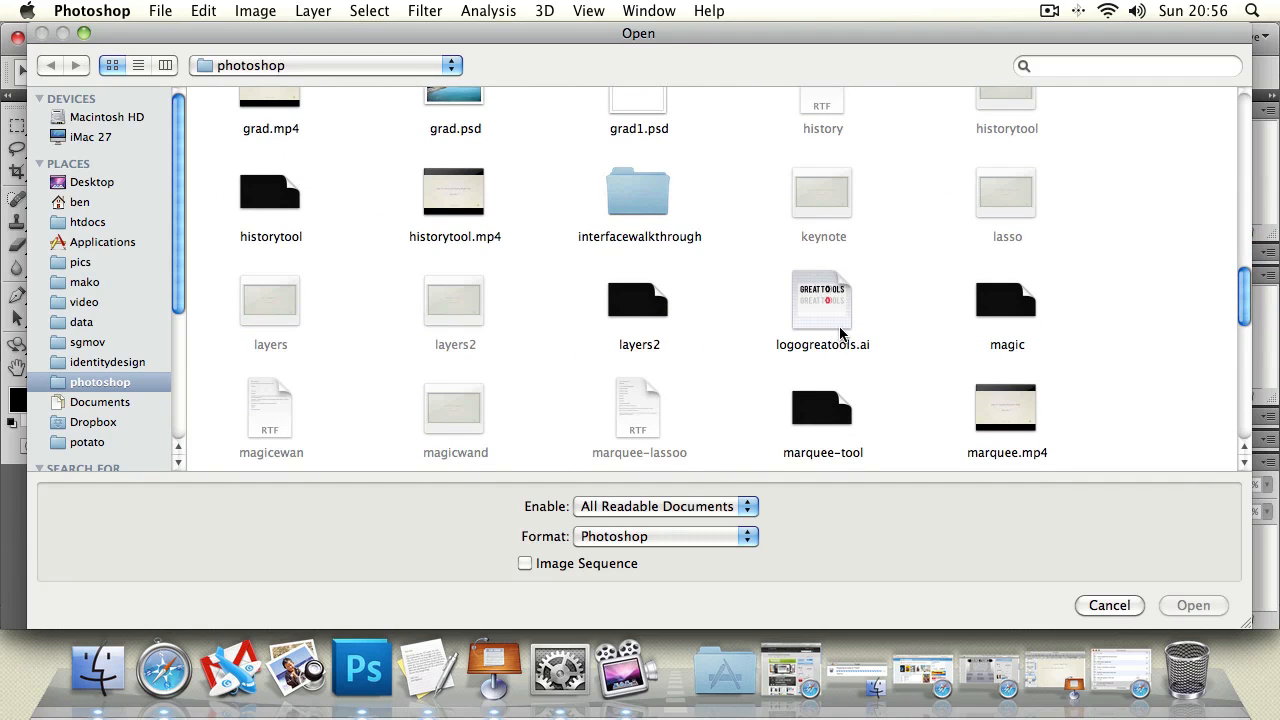
{"action": "double_click", "coordinate": [840, 327]}
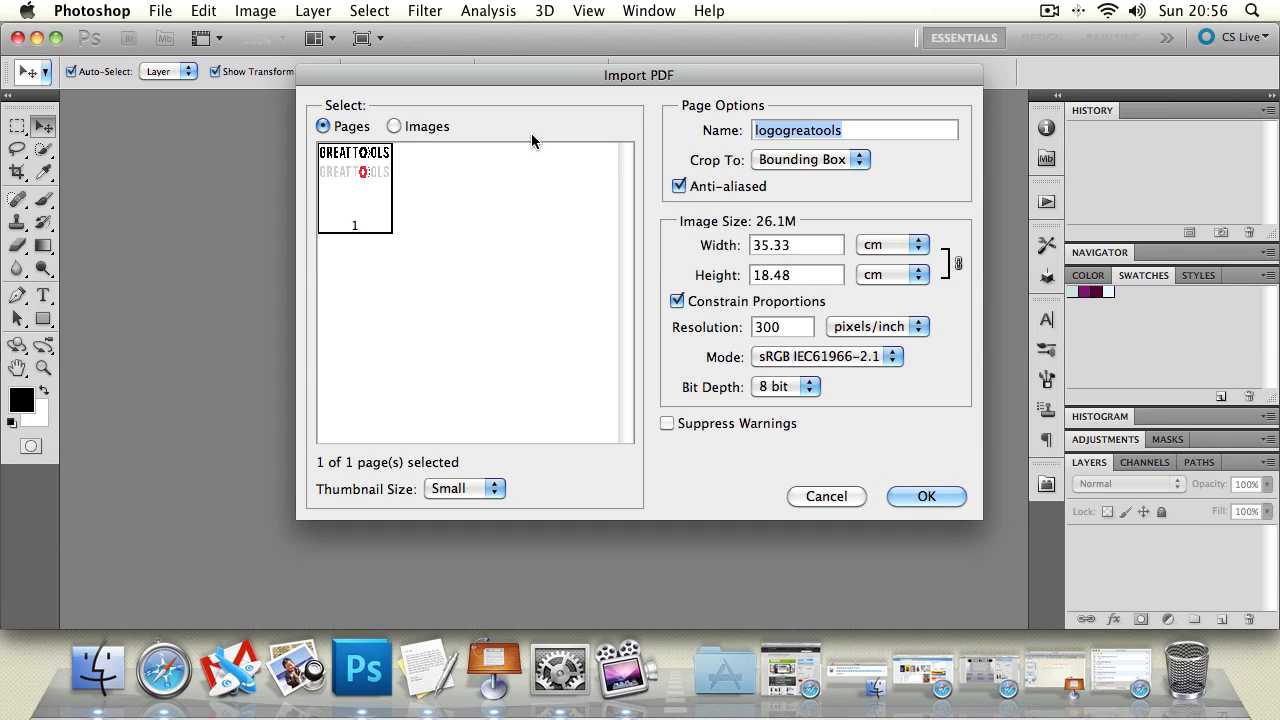
{"action": "left_click", "coordinate": [412, 127]}
{"action": "left_click", "coordinate": [327, 127]}
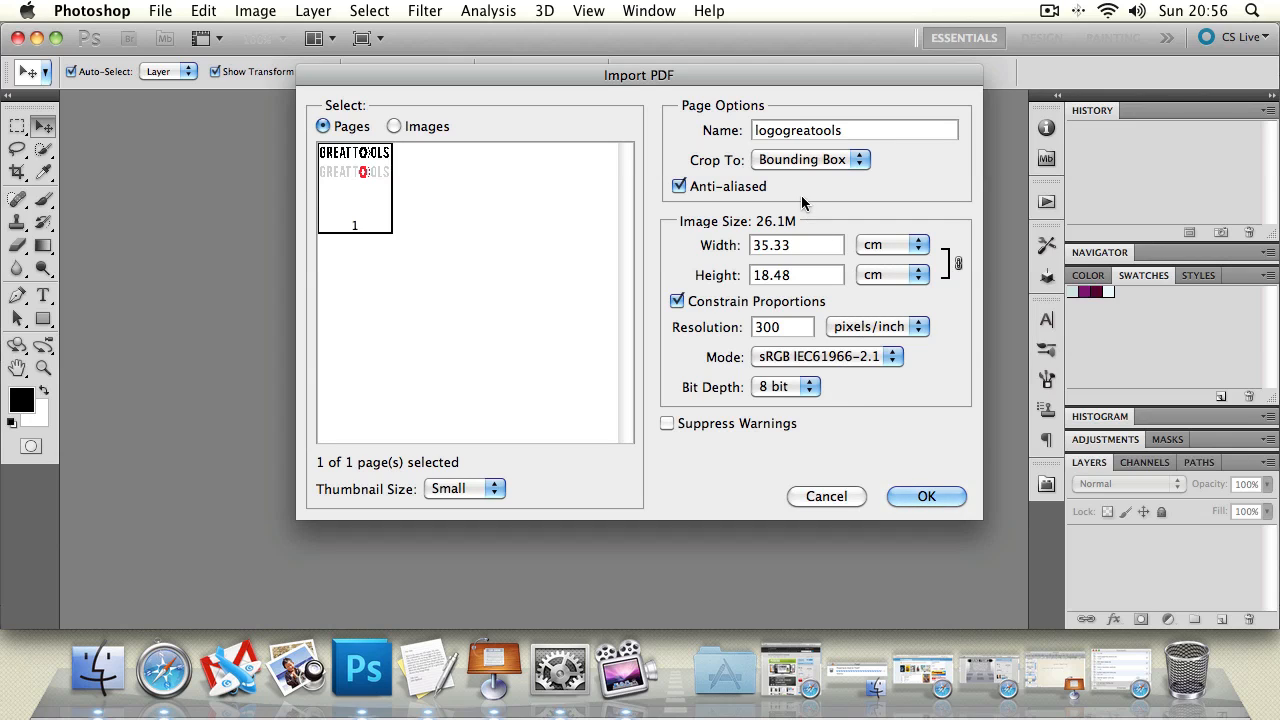
{"action": "left_click", "coordinate": [910, 496]}
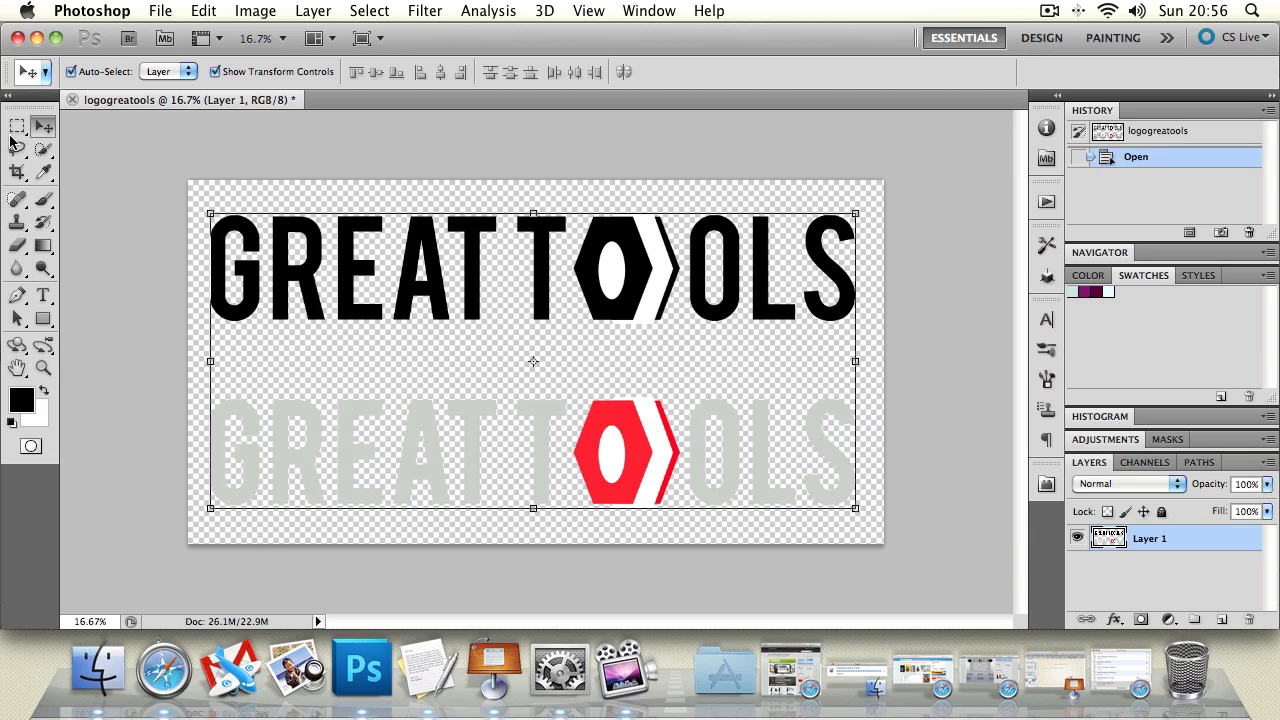
Delete the lower grey and red logo with a rectangular marquee selection and deselect
{"action": "left_click", "coordinate": [16, 126]}
{"action": "left_click_drag", "start_coordinate": [170, 371], "coordinate": [904, 525]}
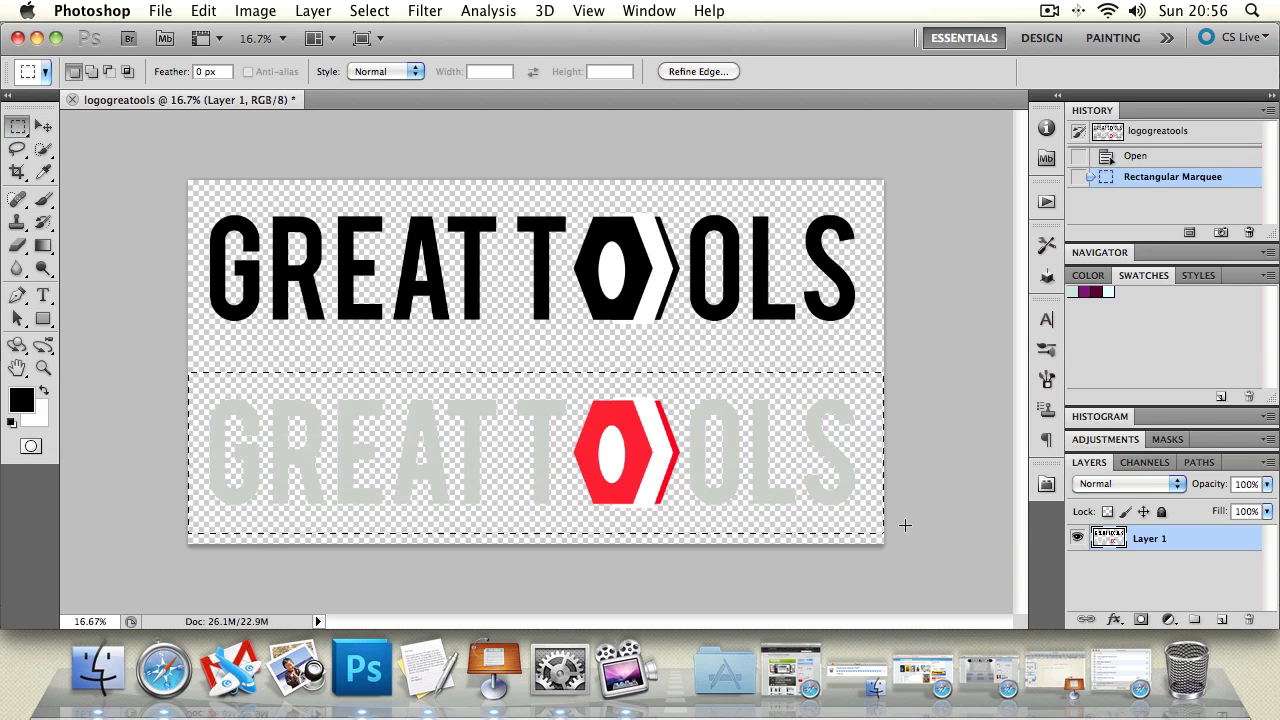
{"action": "key", "text": "BackSpace"}
{"action": "key", "text": "super+d"}
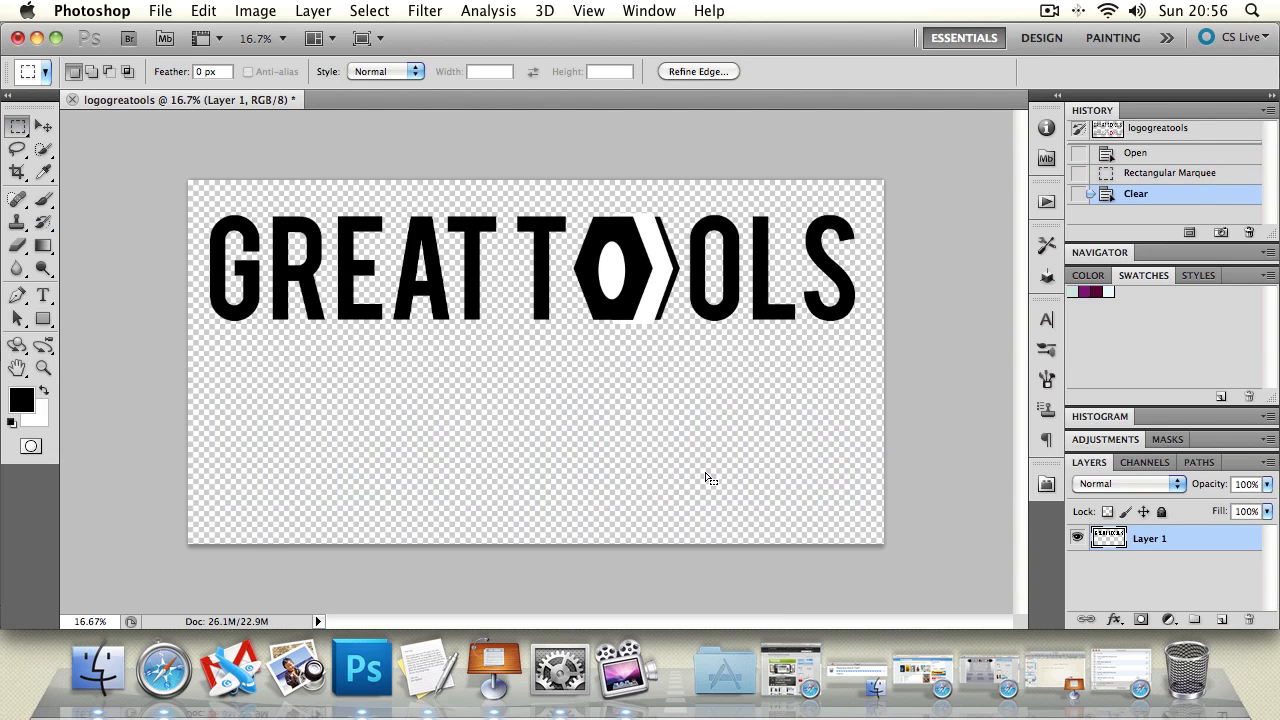
Move the remaining black logo down toward the middle of the canvas
{"action": "key", "text": "v"}
{"action": "left_click_drag", "start_coordinate": [323, 240], "coordinate": [327, 303]}
{"action": "key", "text": "Return"}
Open the recent file grad.psd and tile both documents vertically, side by side
{"action": "left_click", "coordinate": [160, 10]}
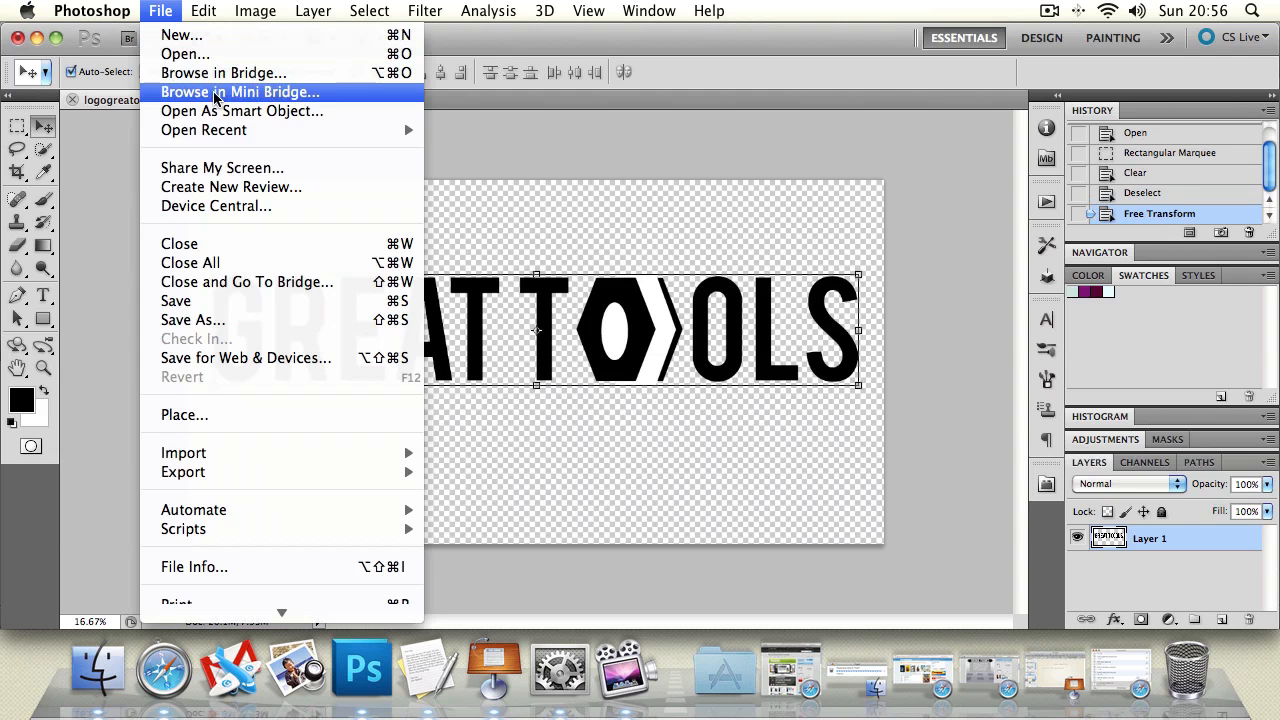
{"action": "mouse_move", "coordinate": [400, 130]}
{"action": "left_click", "coordinate": [476, 168]}
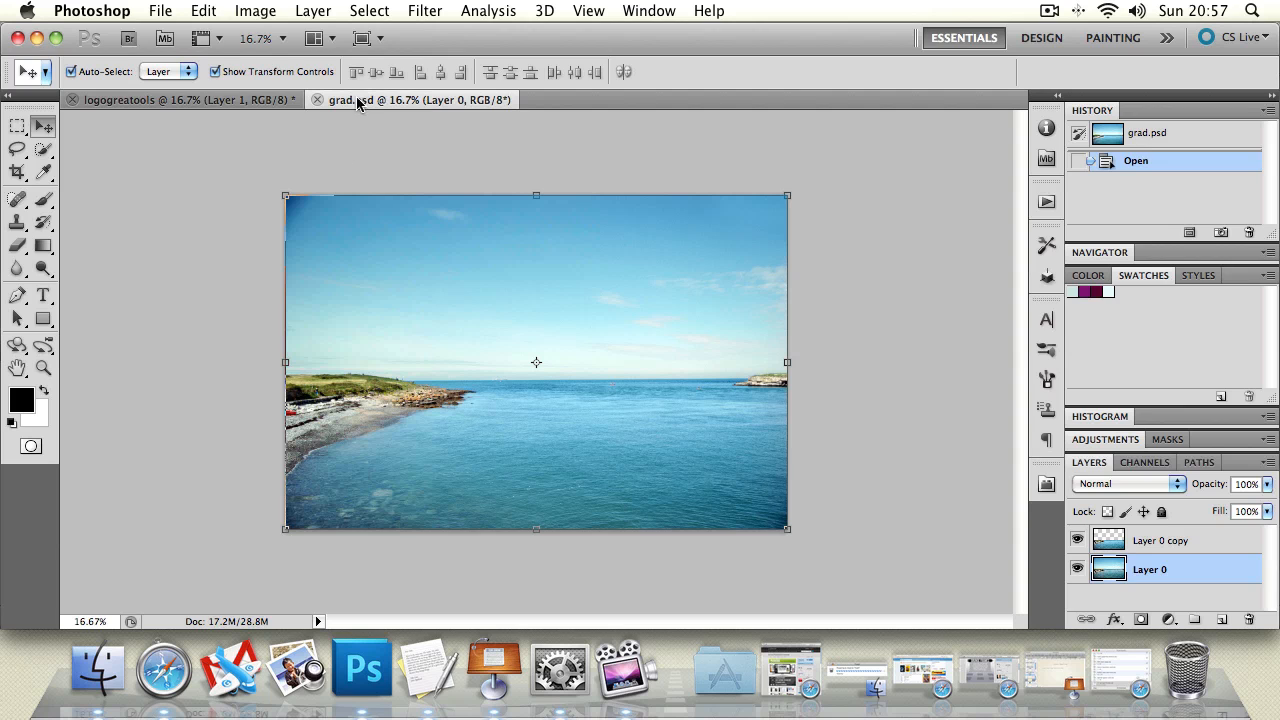
{"action": "left_click", "coordinate": [330, 38]}
{"action": "left_click", "coordinate": [390, 68]}
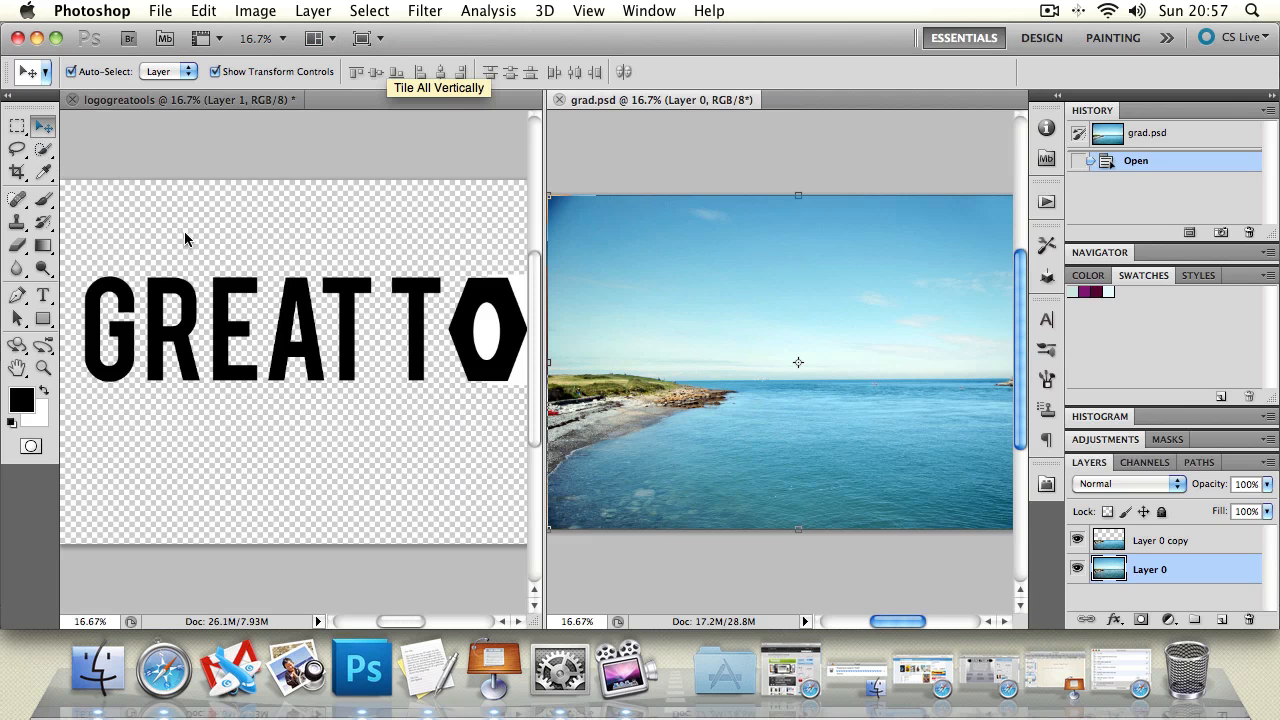
Copy the logo from its canvas straight into grad.psd with the Move tool, accepting the colour conversion, and select its layer
{"action": "left_click_drag", "start_coordinate": [240, 300], "coordinate": [726, 305]}
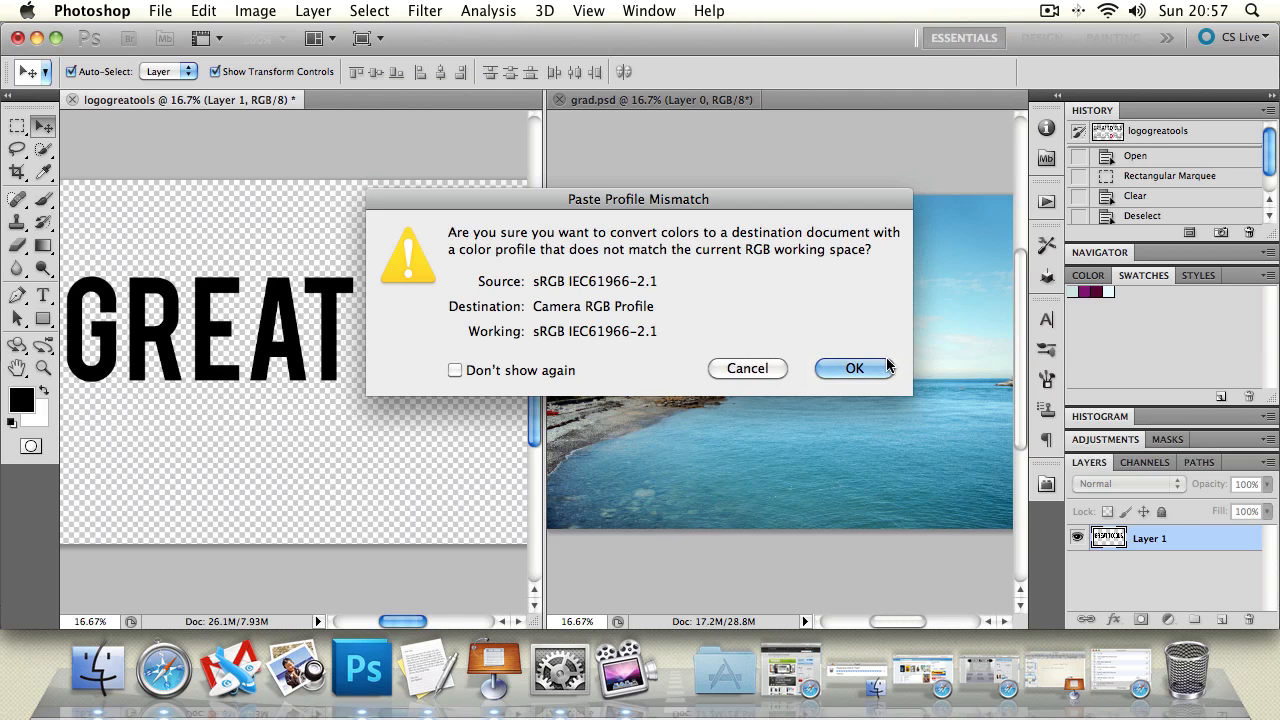
{"action": "left_click", "coordinate": [855, 369]}
{"action": "mouse_move", "coordinate": [699, 314]}
{"action": "left_mouse_down"}
{"action": "mouse_move", "coordinate": [699, 286]}
{"action": "mouse_move", "coordinate": [694, 316]}
{"action": "left_mouse_up"}
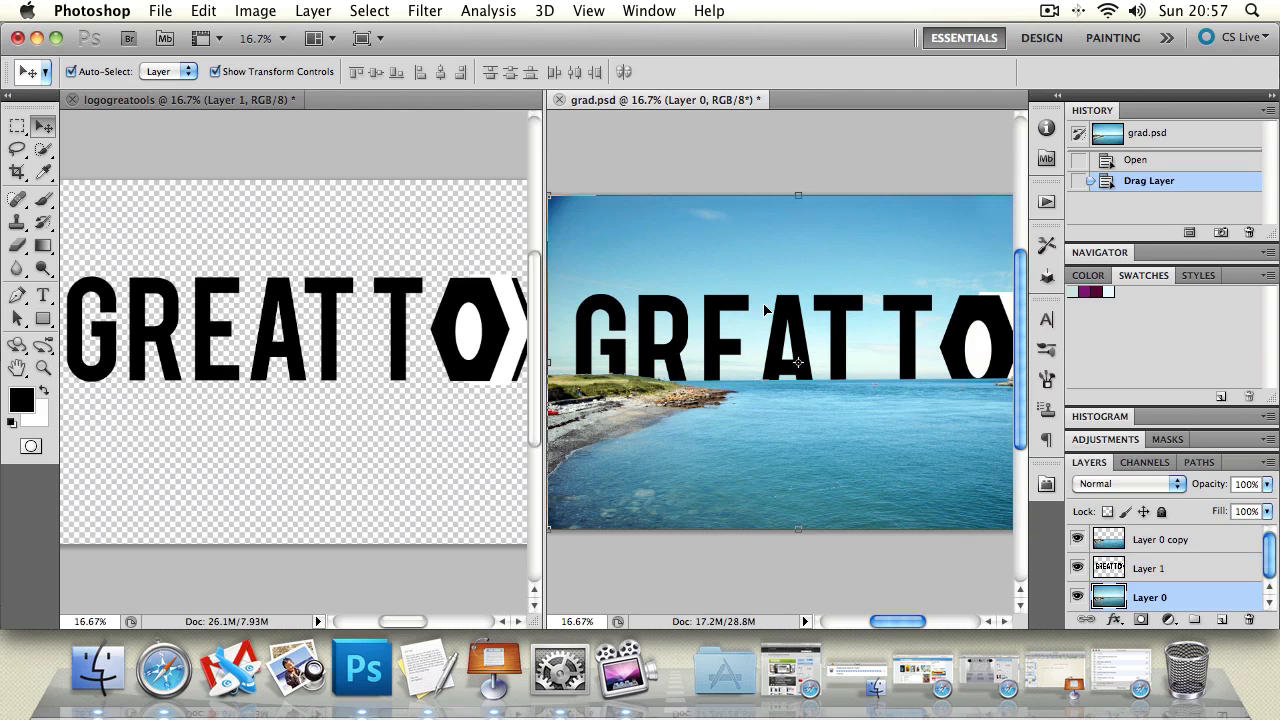
{"action": "left_click", "coordinate": [793, 314]}
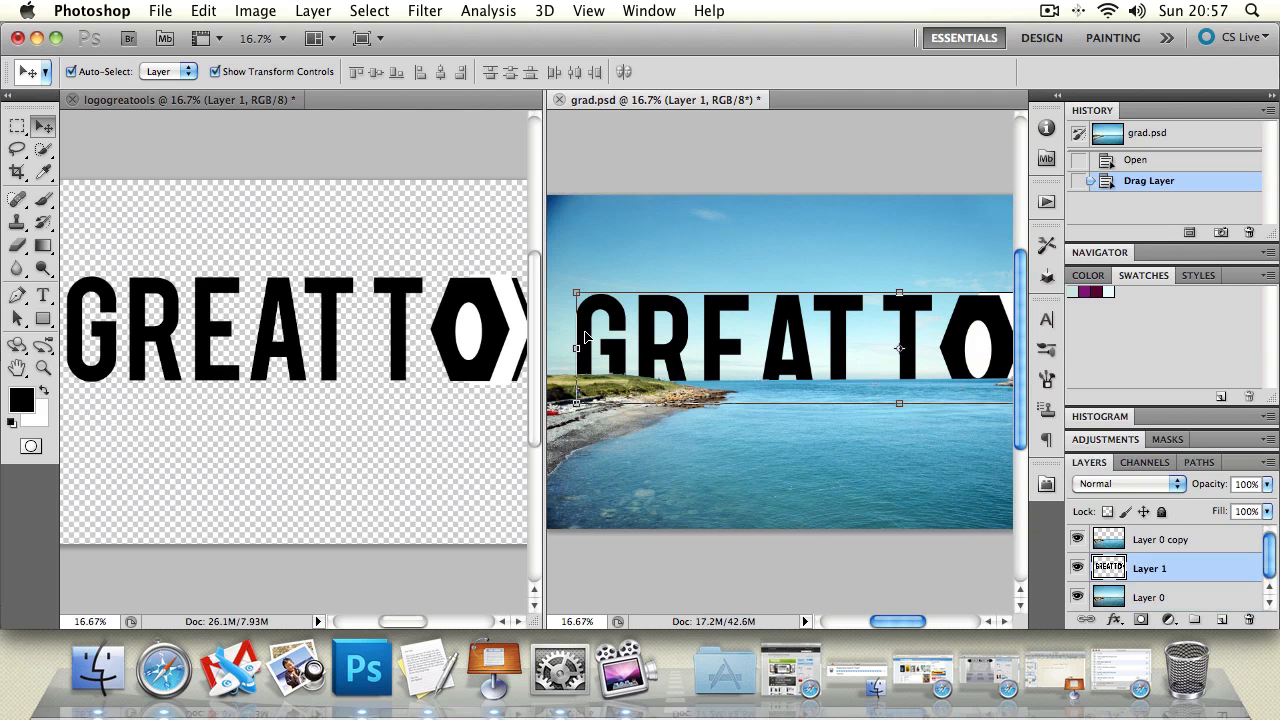
Copy the logo's layer from the layer list into grad.psd, accepting the colour conversion, and place it above Layer 0 copy
{"action": "left_click", "coordinate": [463, 298]}
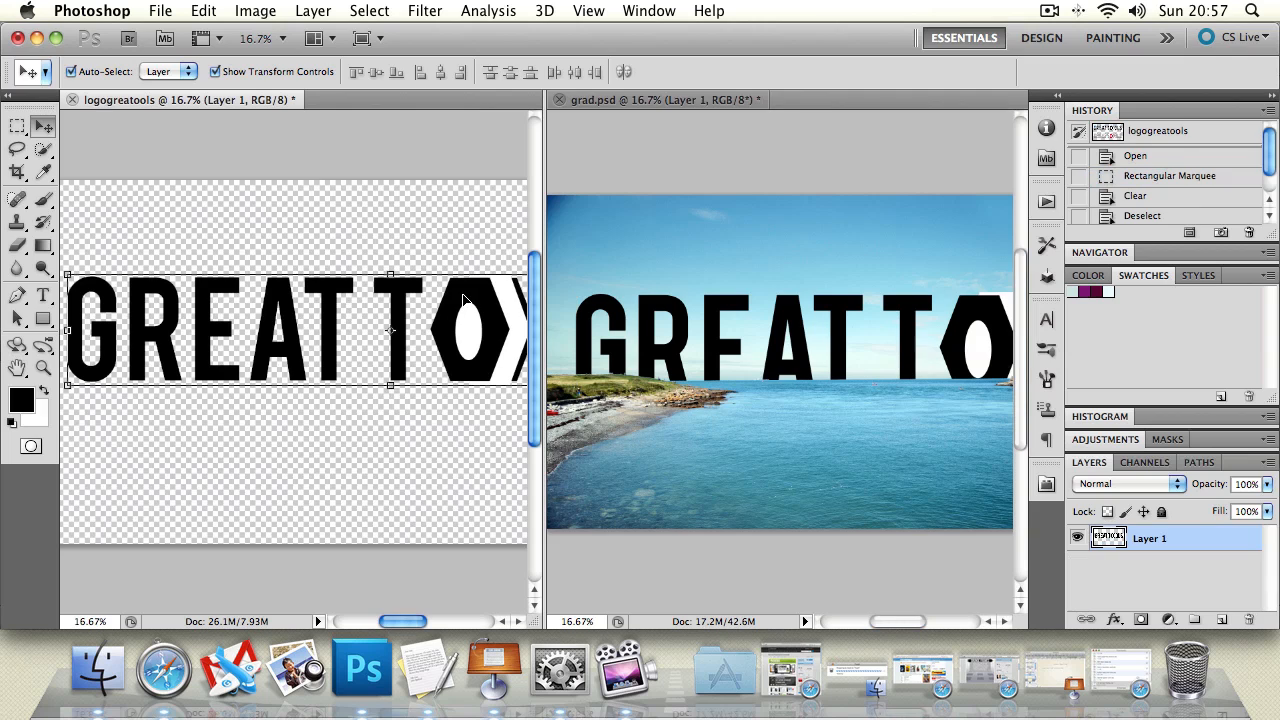
{"action": "left_click_drag", "start_coordinate": [1108, 538], "coordinate": [750, 430]}
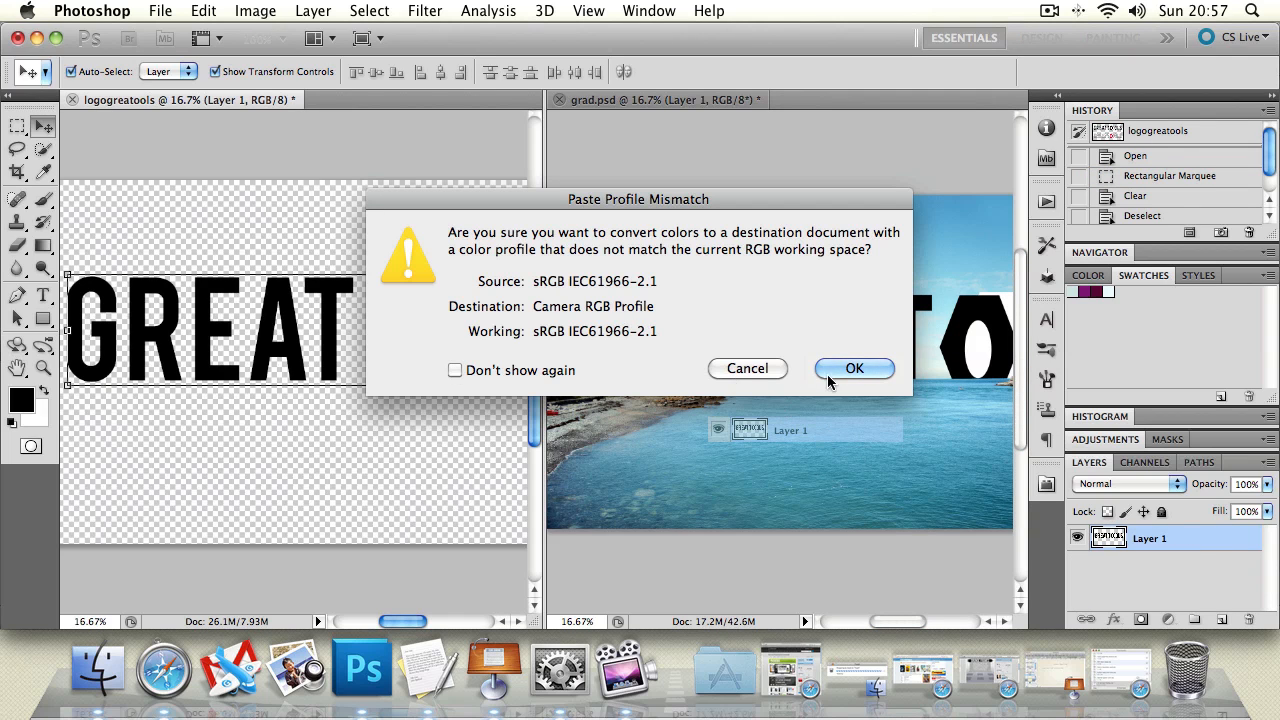
{"action": "left_click", "coordinate": [855, 369]}
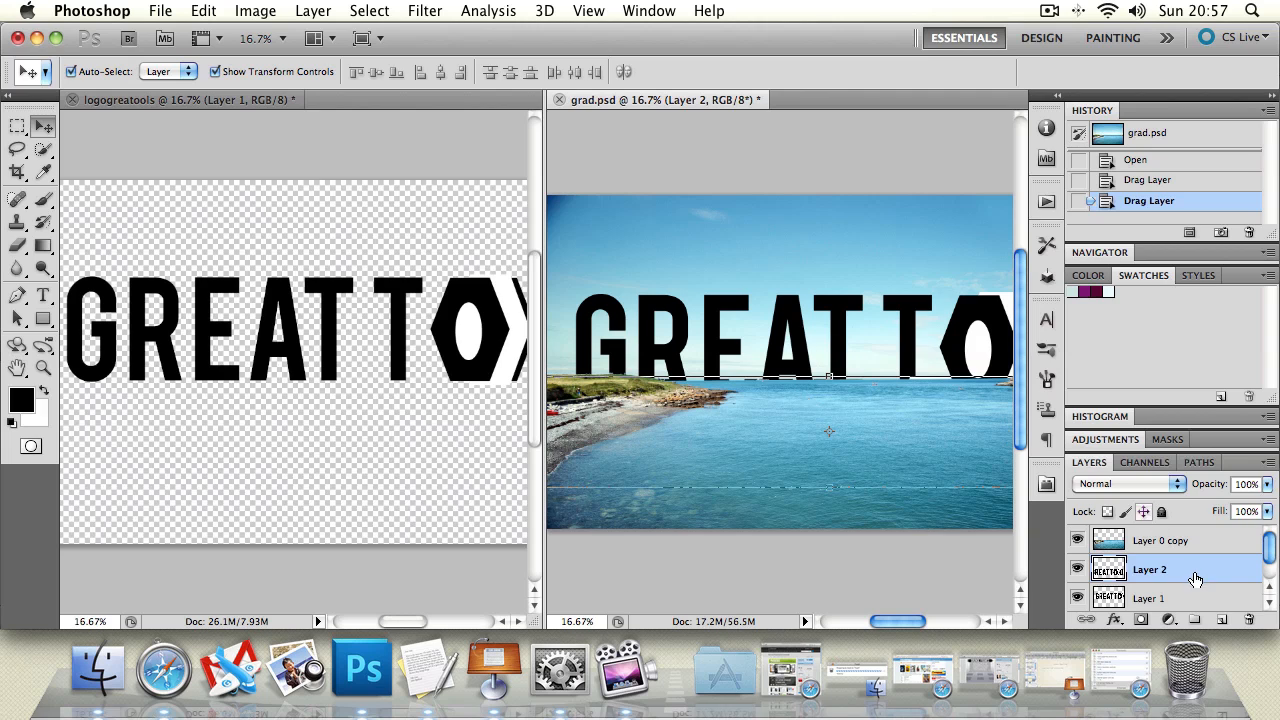
{"action": "left_click_drag", "start_coordinate": [1192, 572], "coordinate": [1180, 538]}
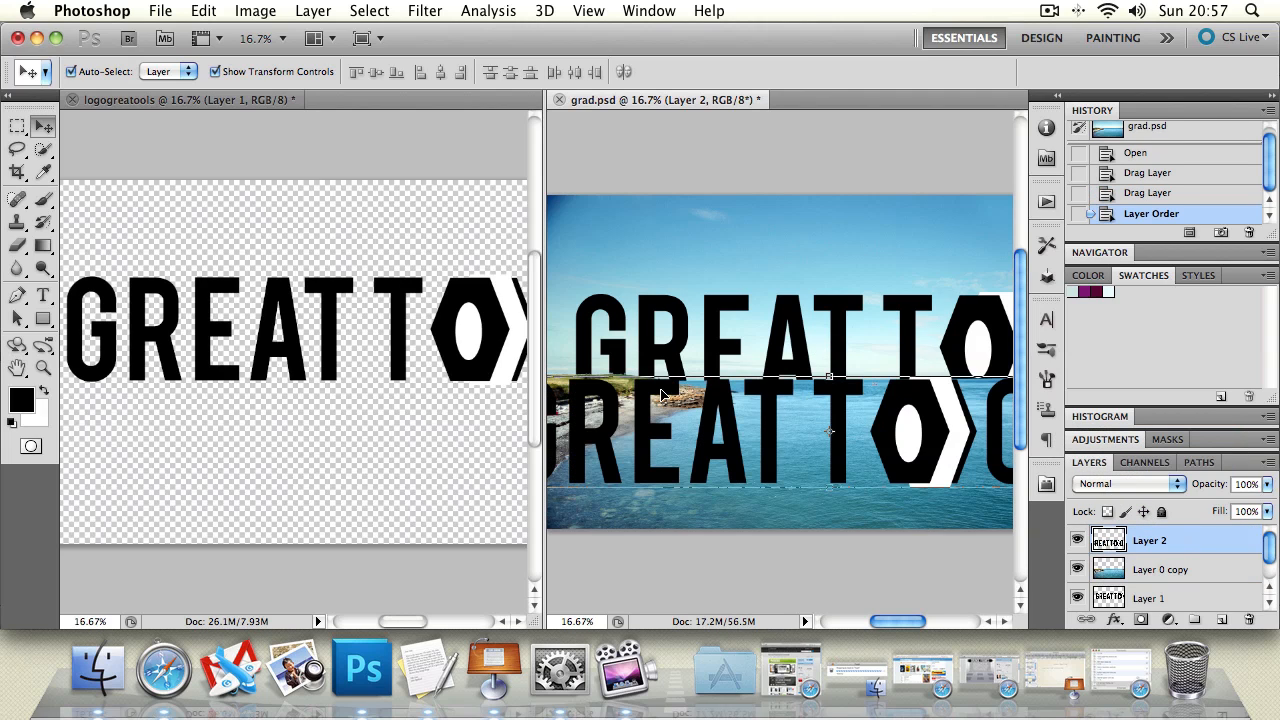
Delete both copied logo layers from grad.psd
{"action": "key", "text": "Delete"}
{"action": "left_click", "coordinate": [685, 328]}
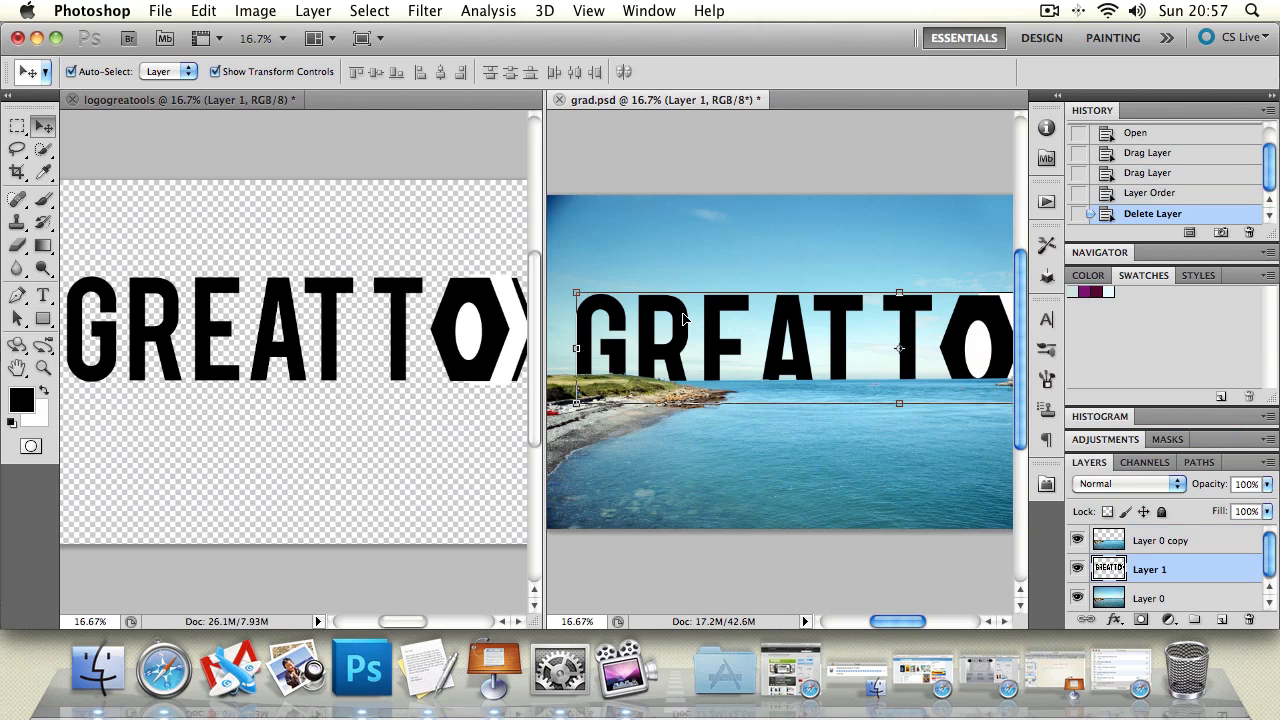
{"action": "key", "text": "Delete"}
Copy the entire logogreatools canvas, paste it into grad.psd with the colour conversion accepted, and delete the pasted layer
{"action": "left_click", "coordinate": [348, 172]}
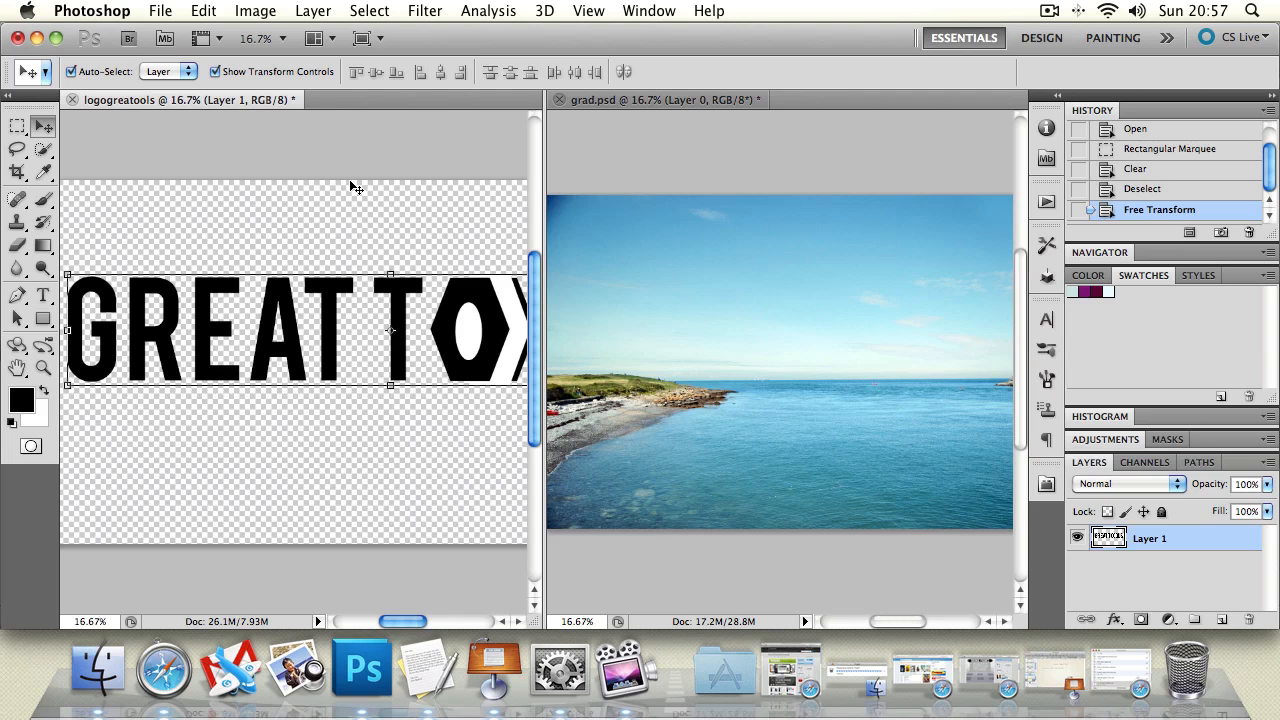
{"action": "key", "text": "super+a"}
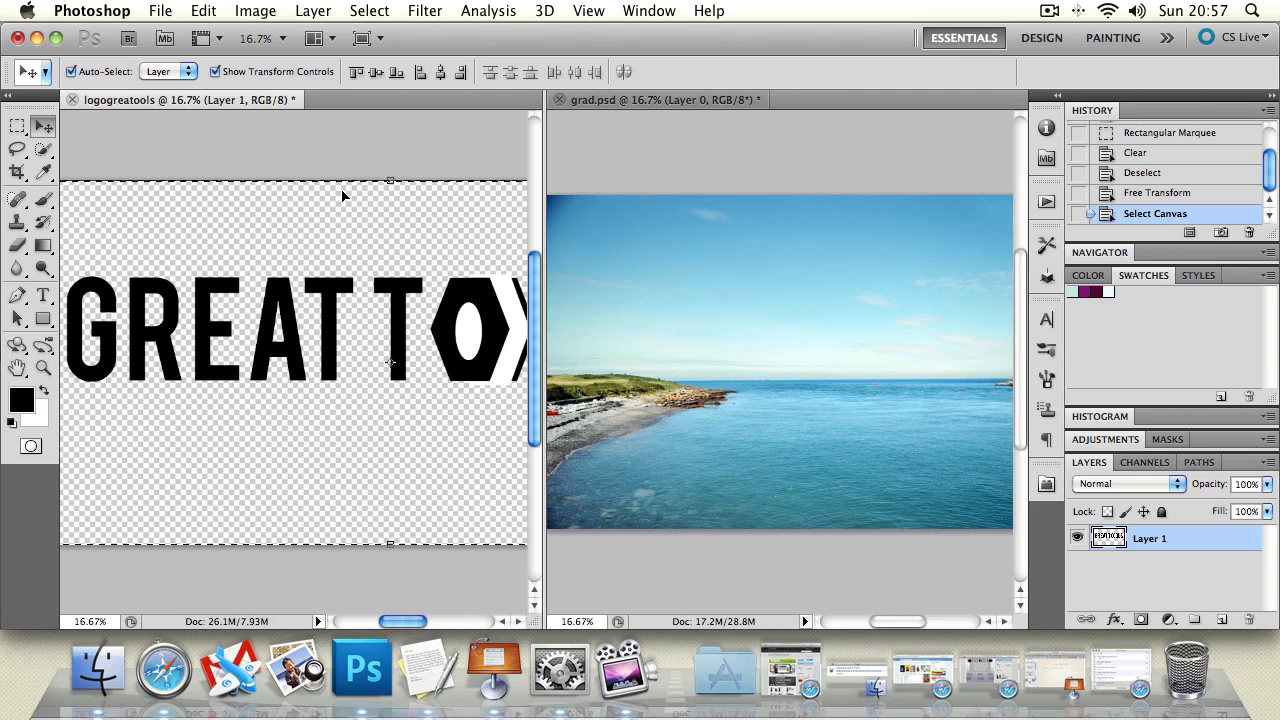
{"action": "left_click", "coordinate": [670, 208]}
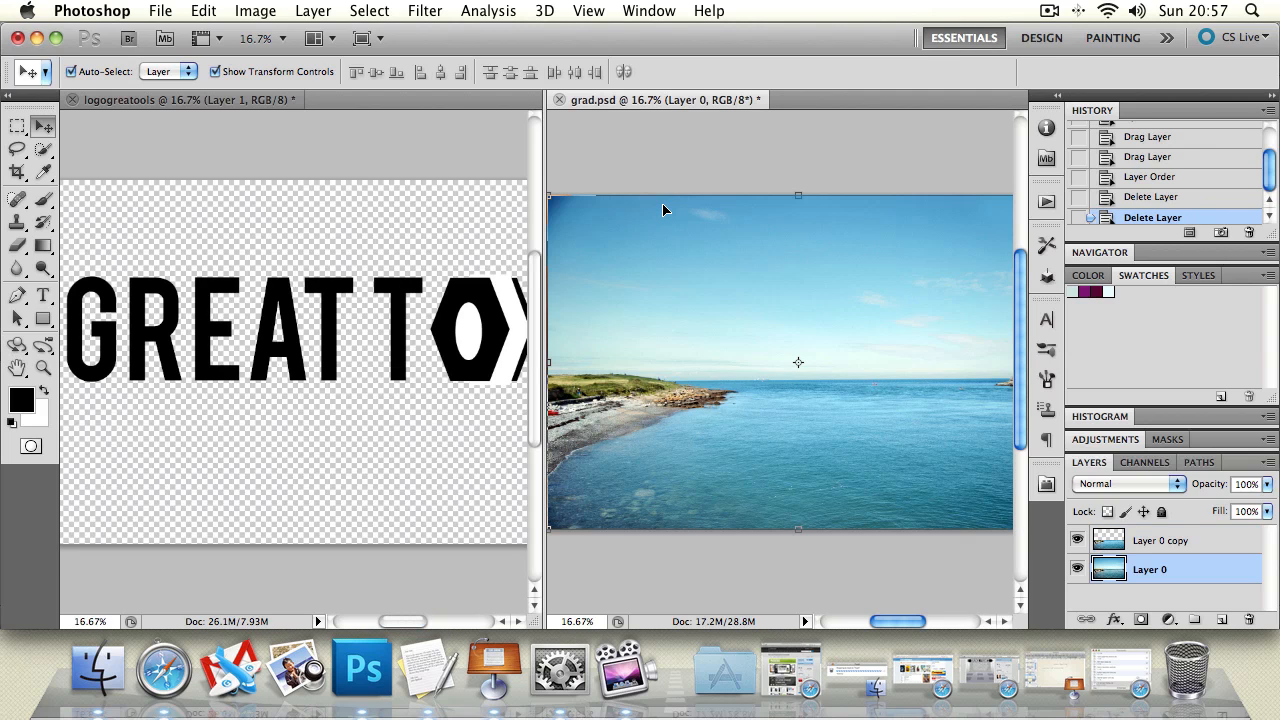
{"action": "key", "text": "super+v"}
{"action": "key", "text": "Return"}
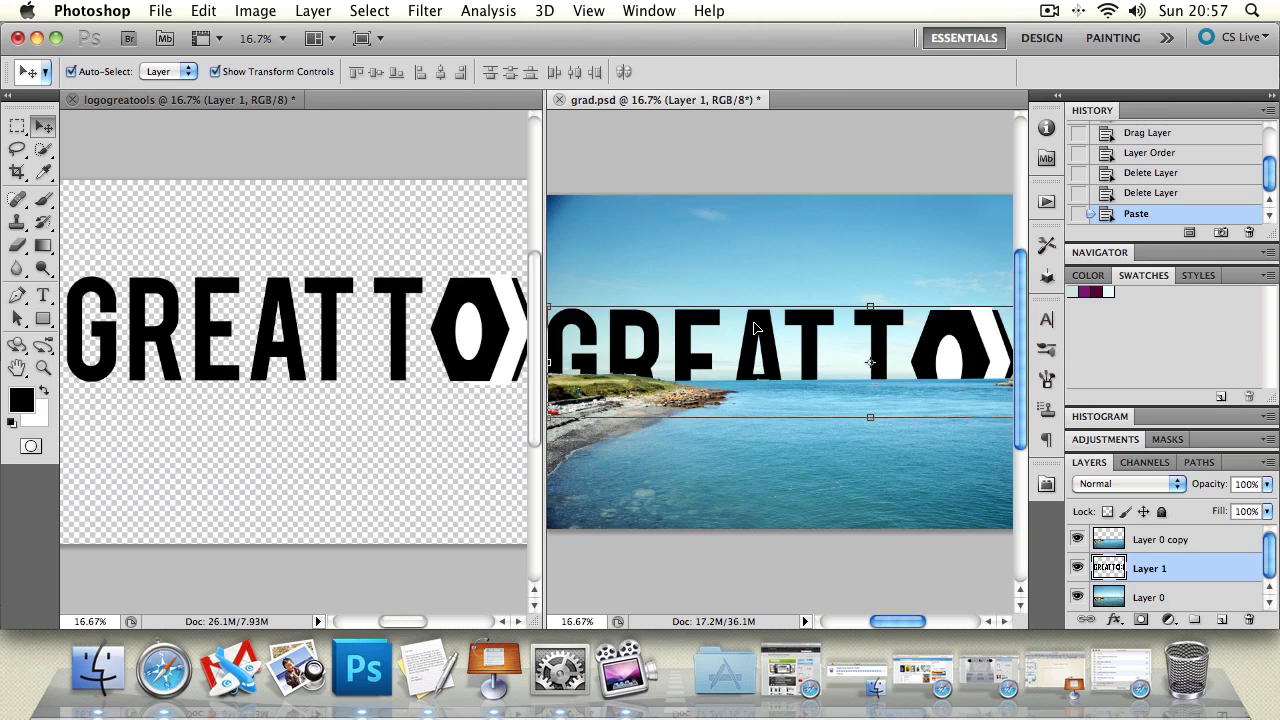
{"action": "key", "text": "Delete"}
Duplicate Layer 1 as Layer 1 copy, with logogreatools as the destination document
{"action": "left_click", "coordinate": [304, 295]}
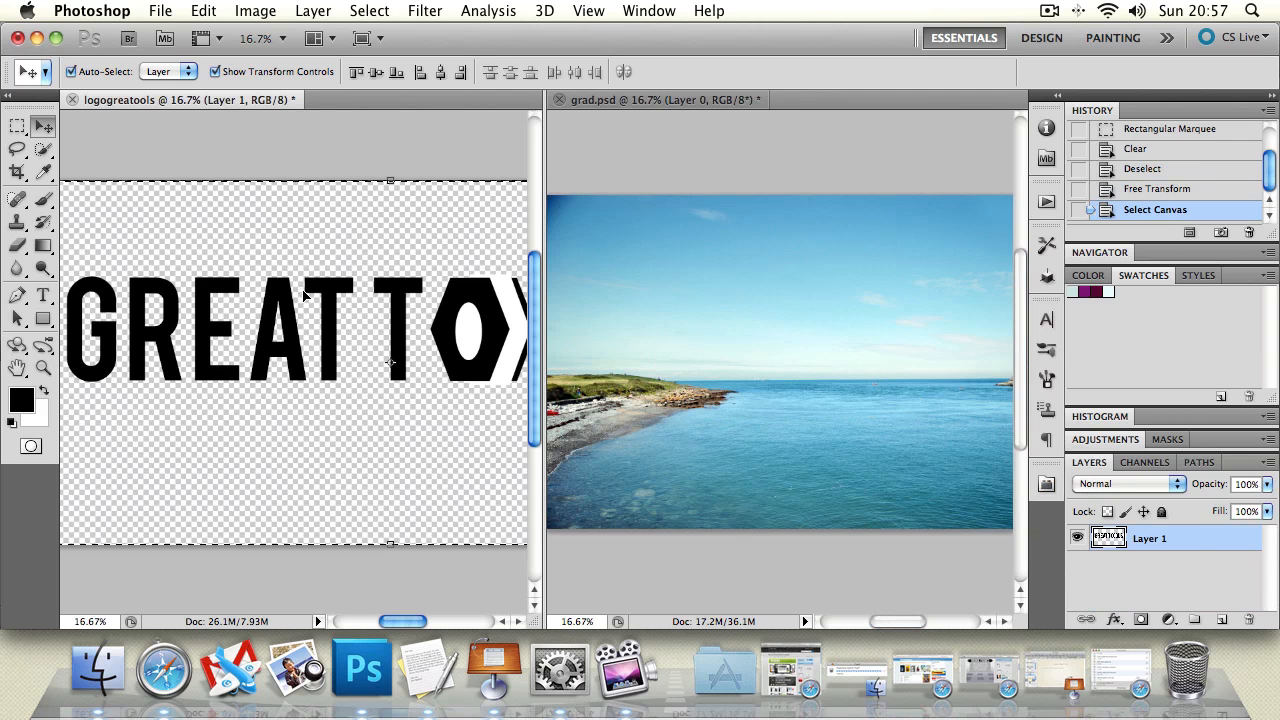
{"action": "right_click", "coordinate": [1192, 540]}
{"action": "left_click", "coordinate": [1100, 240]}
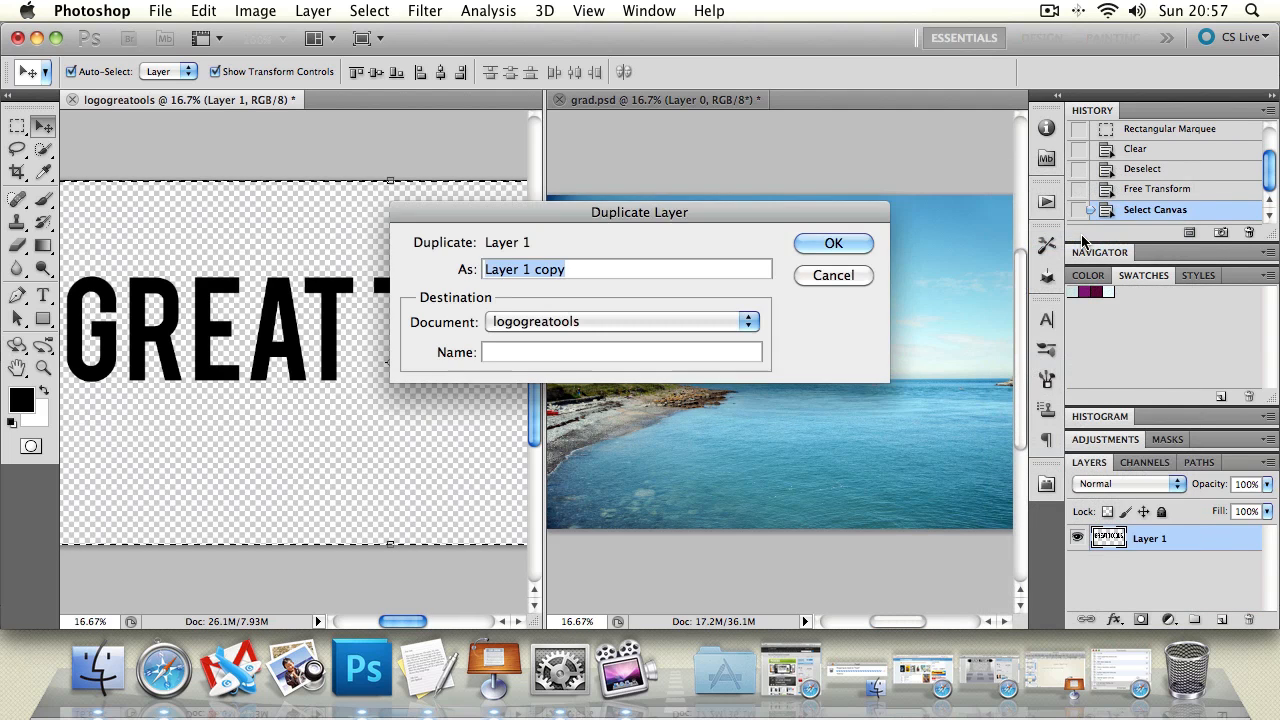
{"action": "left_click", "coordinate": [829, 242]}
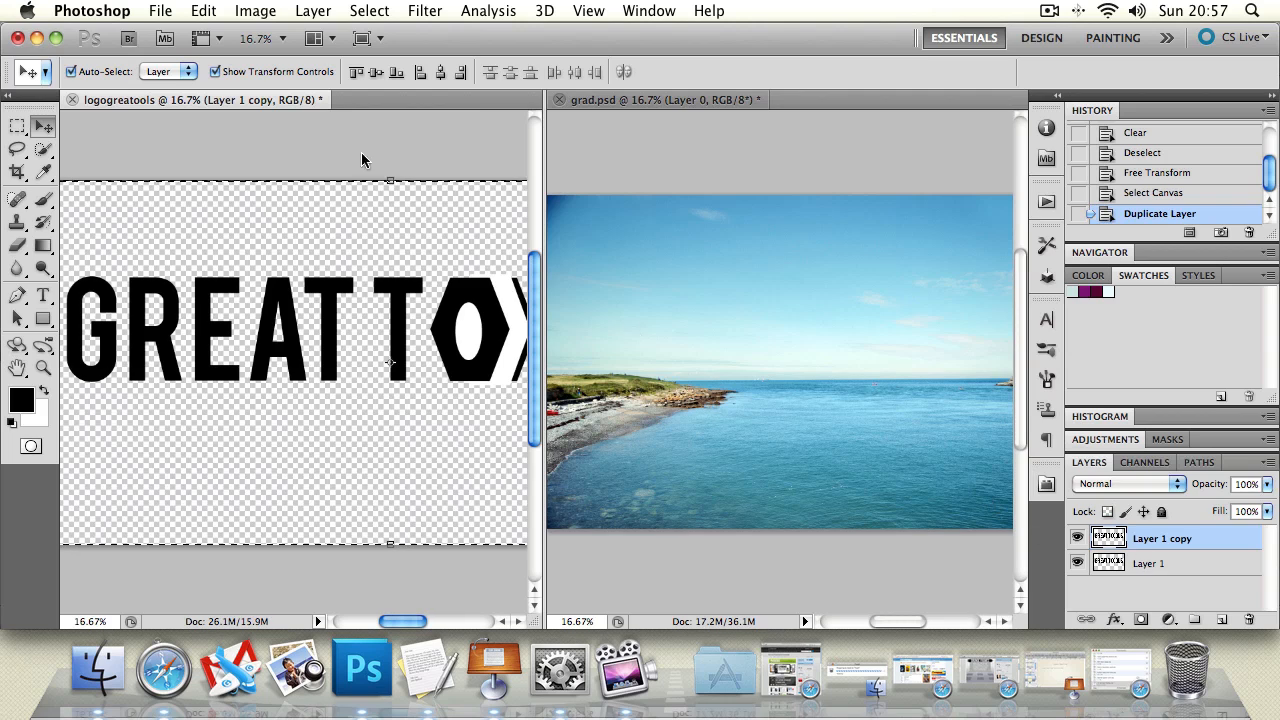
Copy the merged contents of the selected logogreatools canvas
{"action": "left_click", "coordinate": [196, 14]}
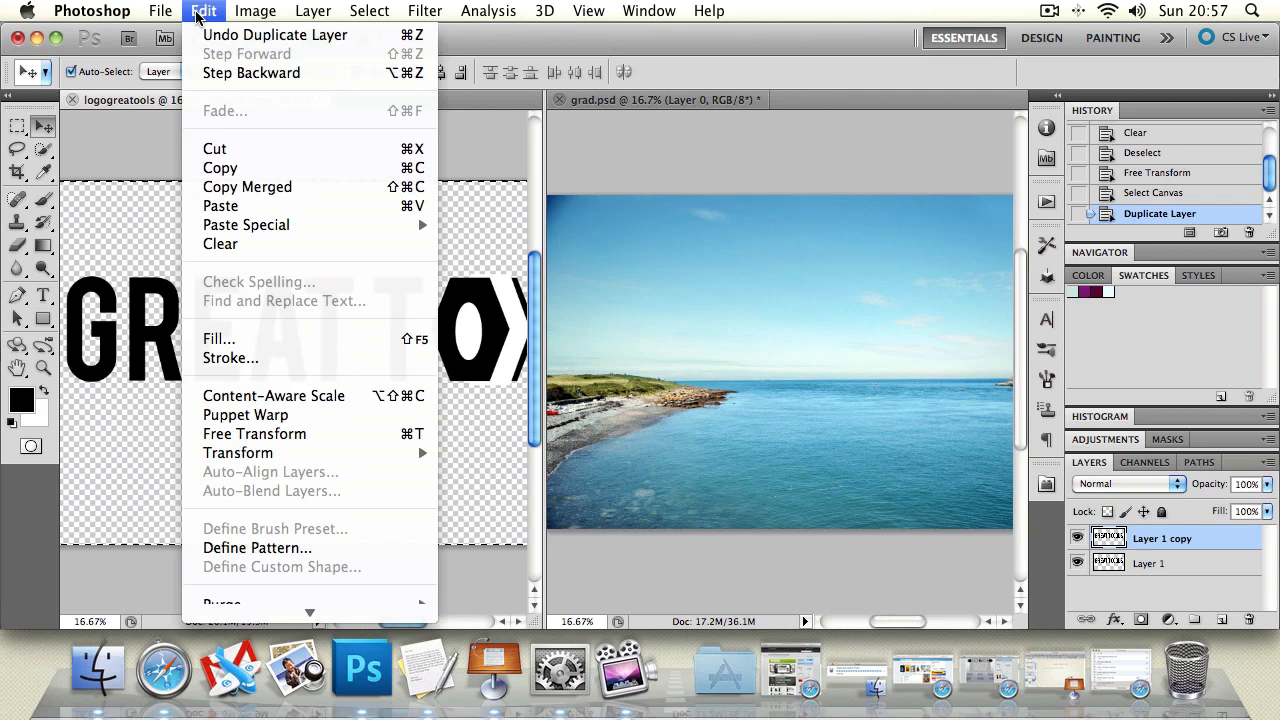
{"action": "left_click", "coordinate": [260, 187]}
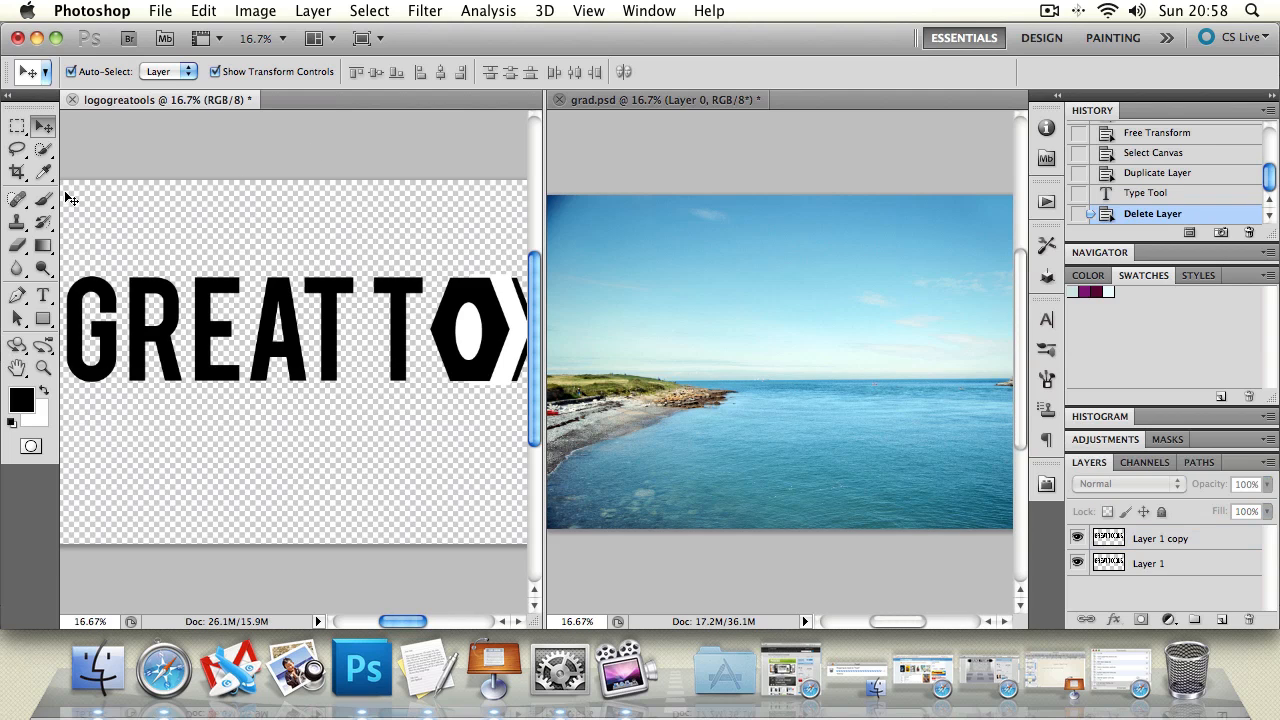
Add a new empty layer in logogreatools and paint five freehand black brush strokes above and below the logo
{"action": "left_click", "coordinate": [43, 200]}
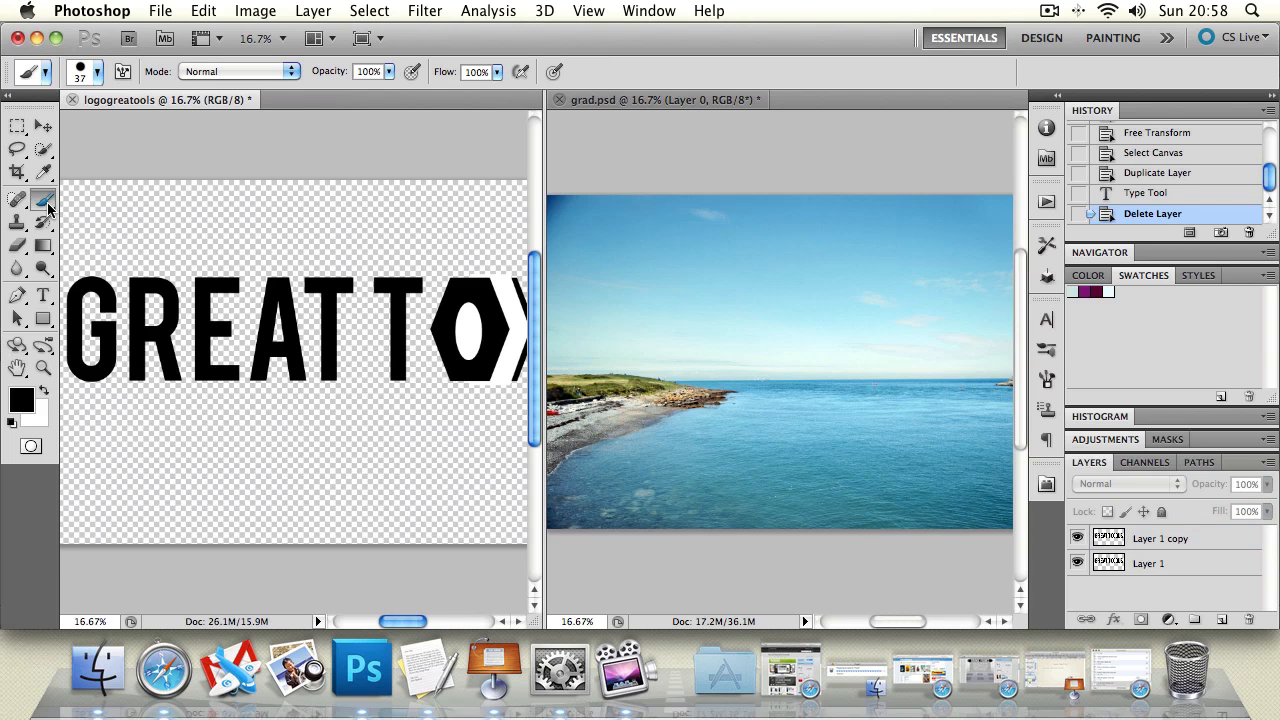
{"action": "key", "text": "super+shift+n"}
{"action": "key", "text": "Return"}
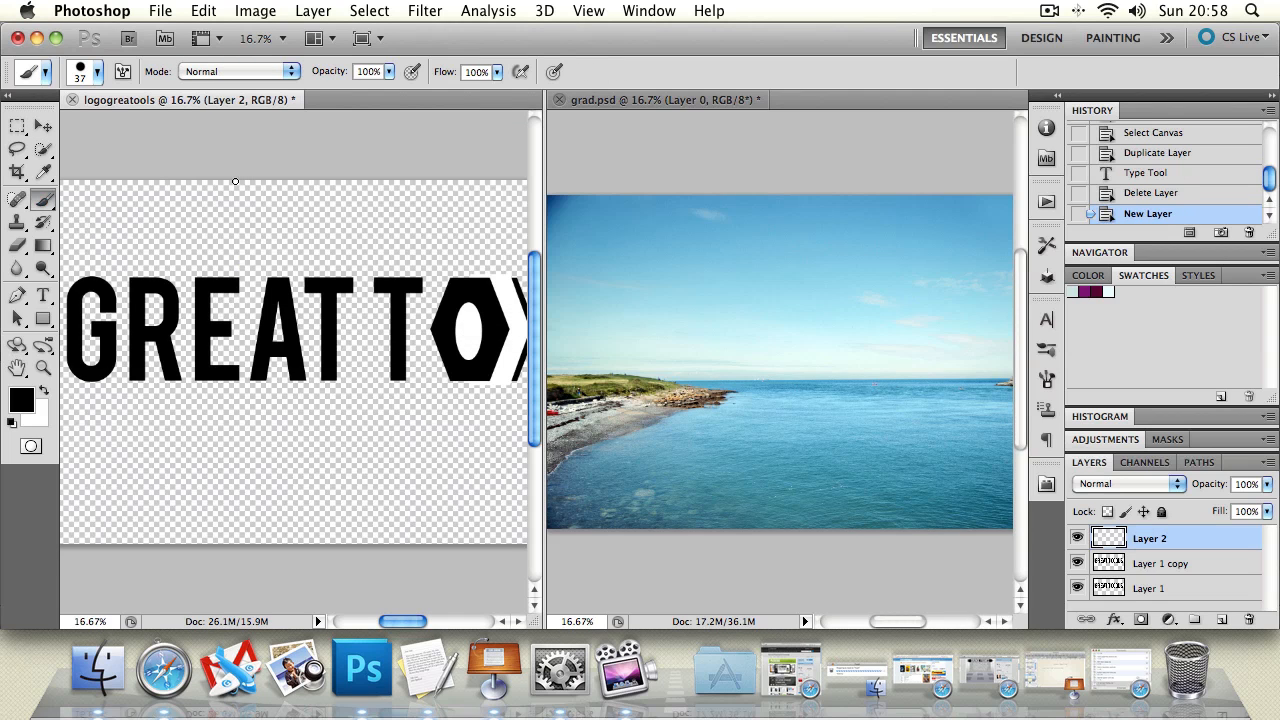
{"action": "left_click_drag", "start_coordinate": [189, 230], "coordinate": [459, 233]}
{"action": "left_click_drag", "start_coordinate": [265, 492], "coordinate": [276, 462]}
{"action": "left_click_drag", "start_coordinate": [172, 466], "coordinate": [133, 450]}
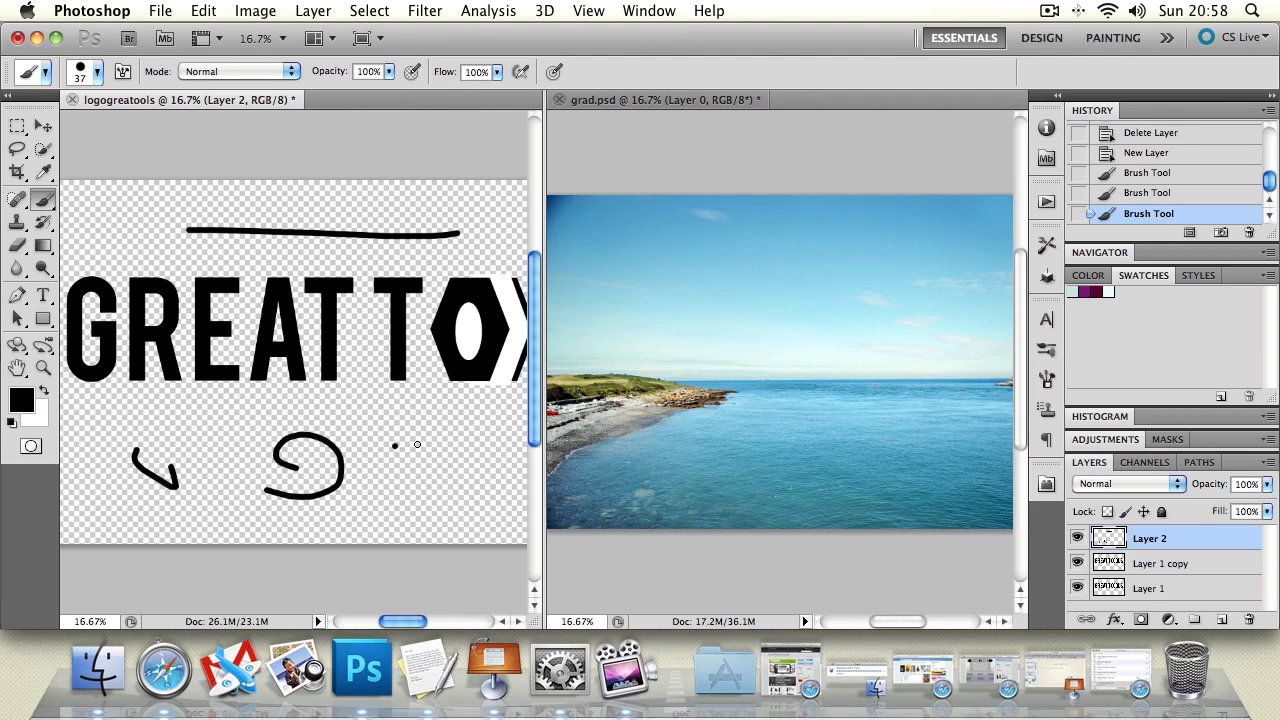
{"action": "left_click_drag", "start_coordinate": [396, 445], "coordinate": [502, 482]}
{"action": "left_click_drag", "start_coordinate": [120, 197], "coordinate": [154, 220]}
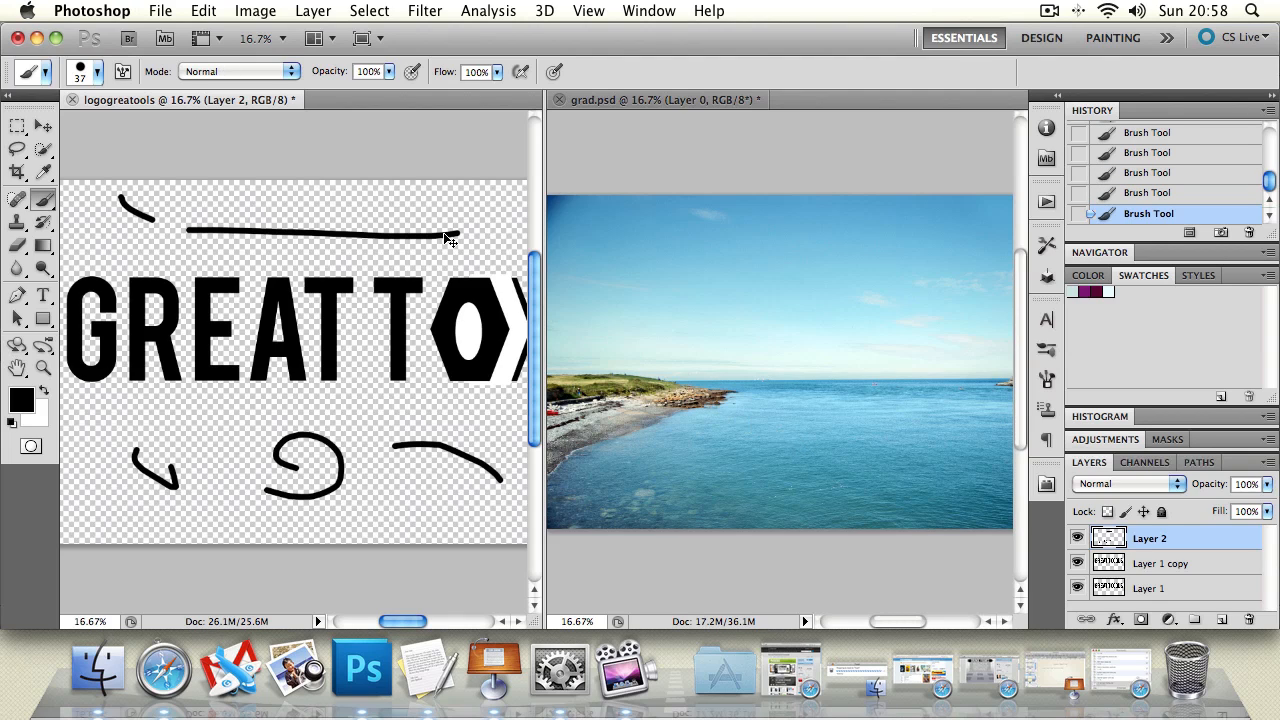
Copy the entire logogreatools canvas with Copy Merged and paste it into grad.psd, accepting the colour conversion
{"action": "key", "text": "super+a"}
{"action": "left_click", "coordinate": [203, 10]}
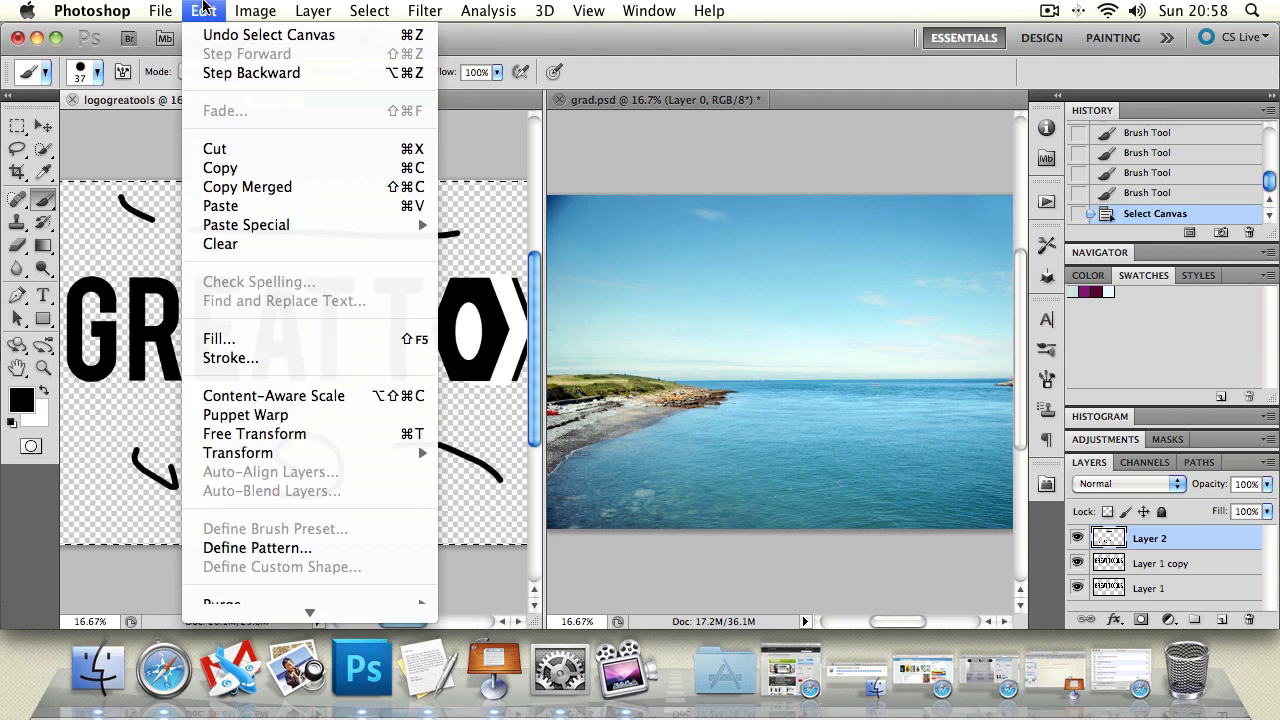
{"action": "left_click", "coordinate": [258, 189]}
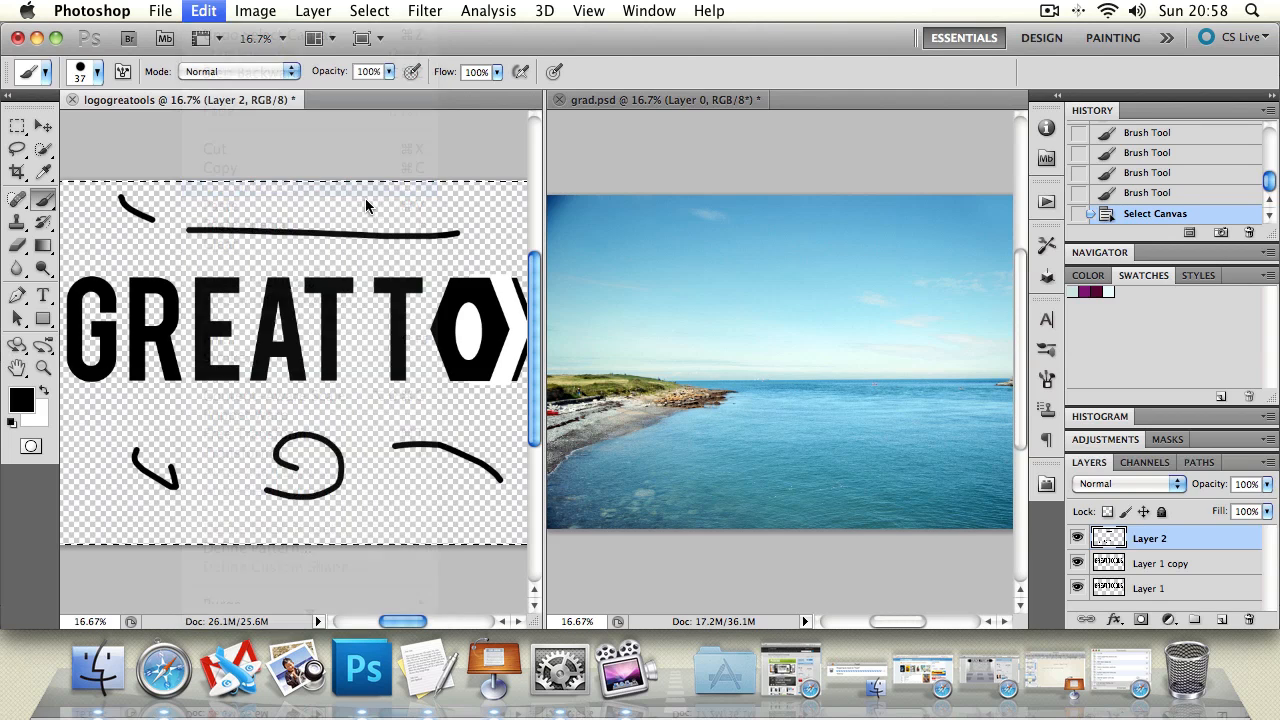
{"action": "left_click", "coordinate": [801, 172]}
{"action": "key", "text": "super+v"}
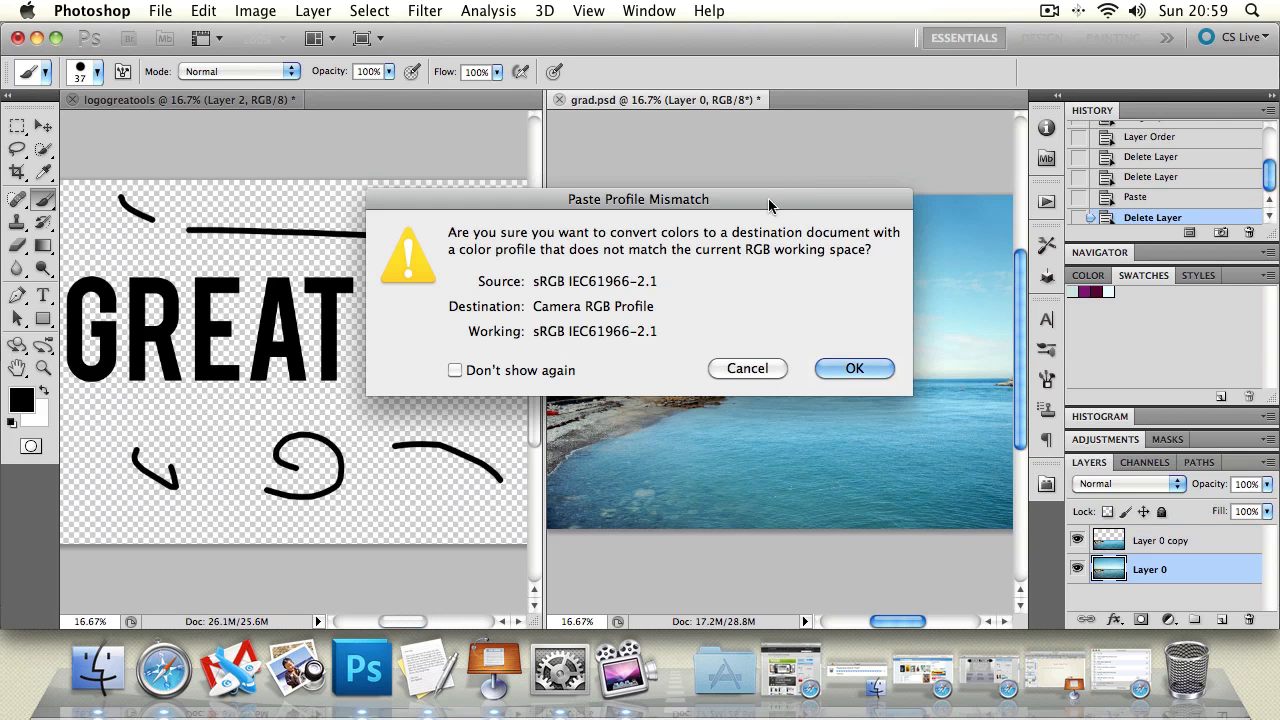
{"action": "left_click", "coordinate": [864, 370]}
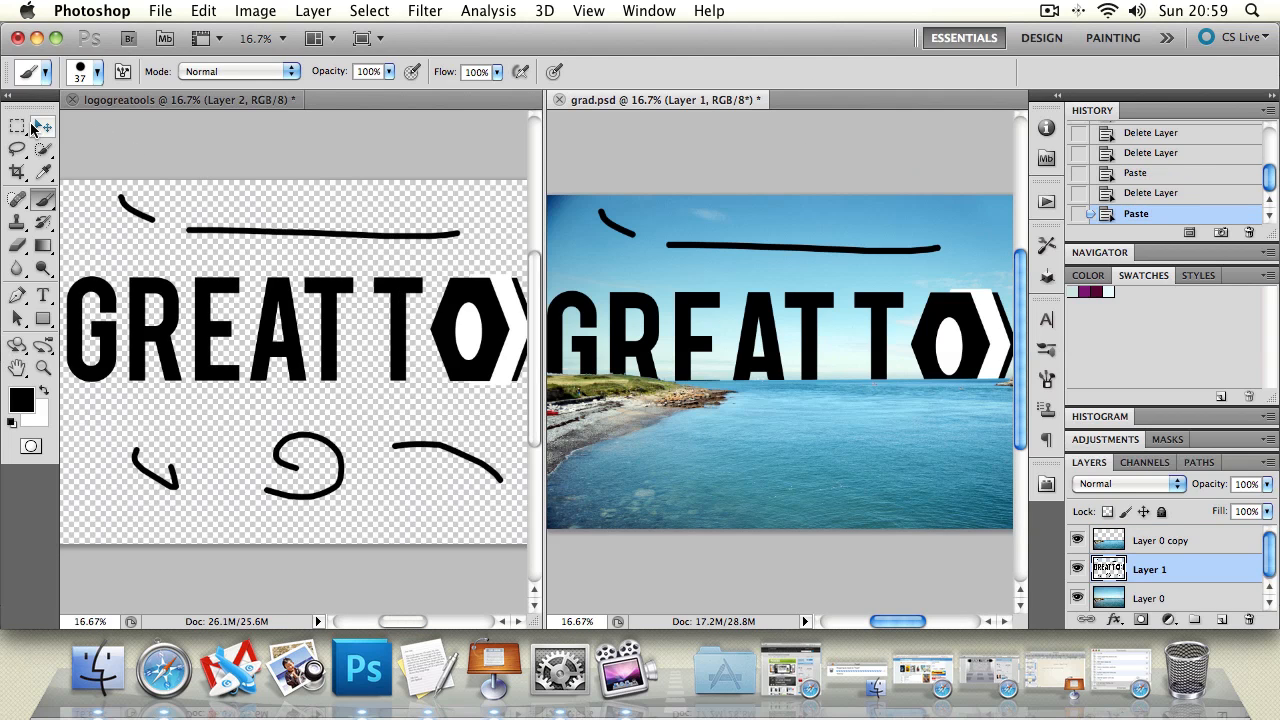
Place the pasted merged layer above Layer 0 copy in grad.psd and delete it
{"action": "left_click", "coordinate": [33, 126]}
{"action": "left_click_drag", "start_coordinate": [1155, 571], "coordinate": [1150, 530]}
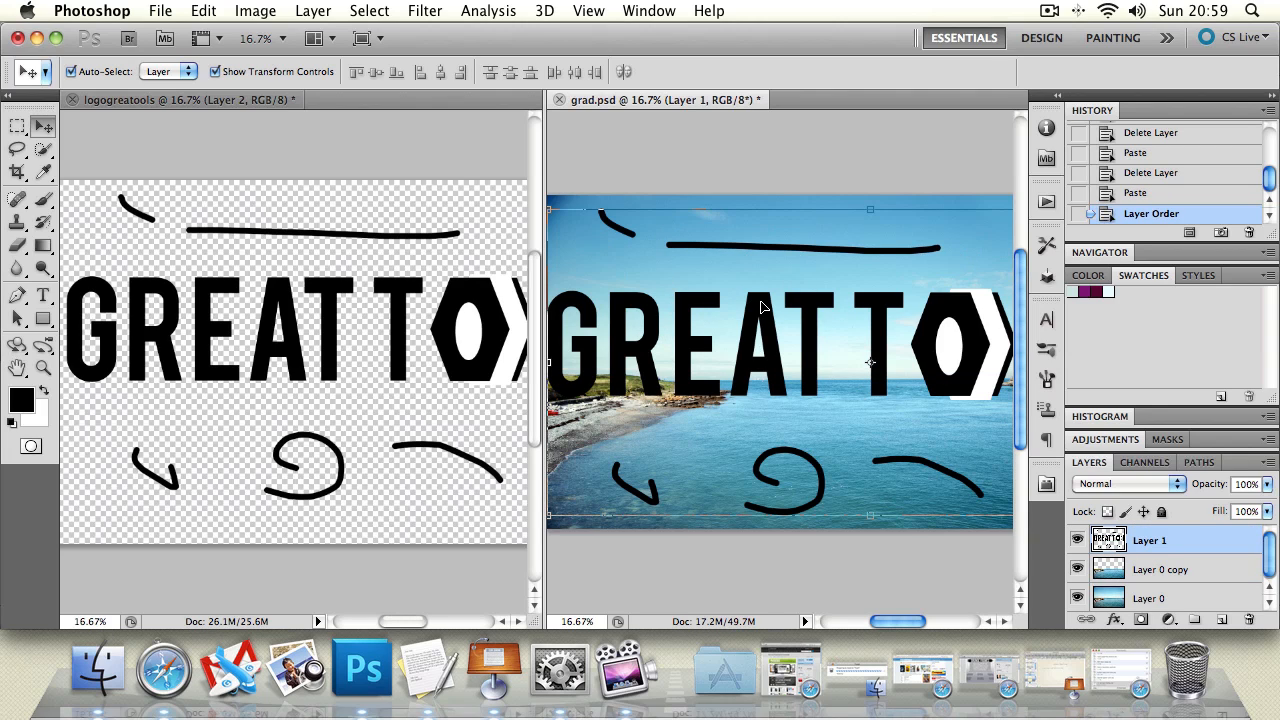
{"action": "key", "text": "Delete"}
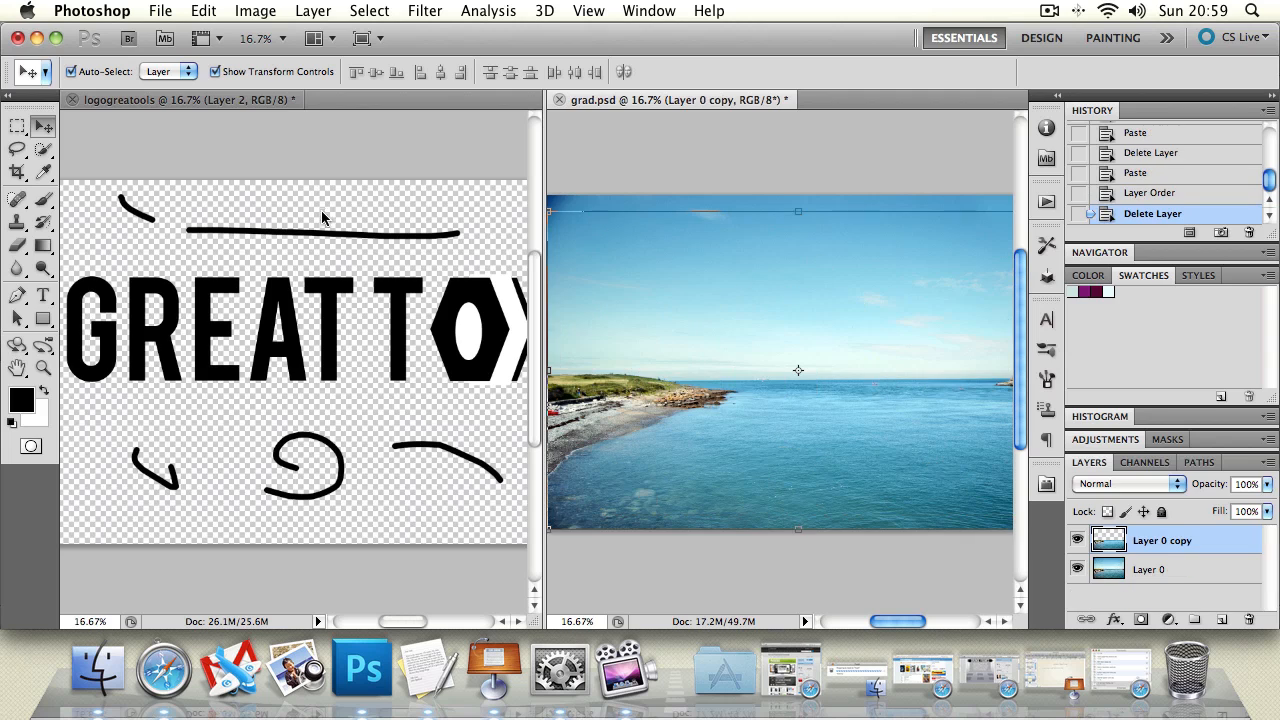
Clear all brush strokes from Layer 2 in logogreatools, remove the canvas selection and activate the Lasso tool
{"action": "left_click", "coordinate": [345, 292]}
{"action": "key", "text": "super+a"}
{"action": "key", "text": "Delete"}
{"action": "left_click", "coordinate": [367, 286]}
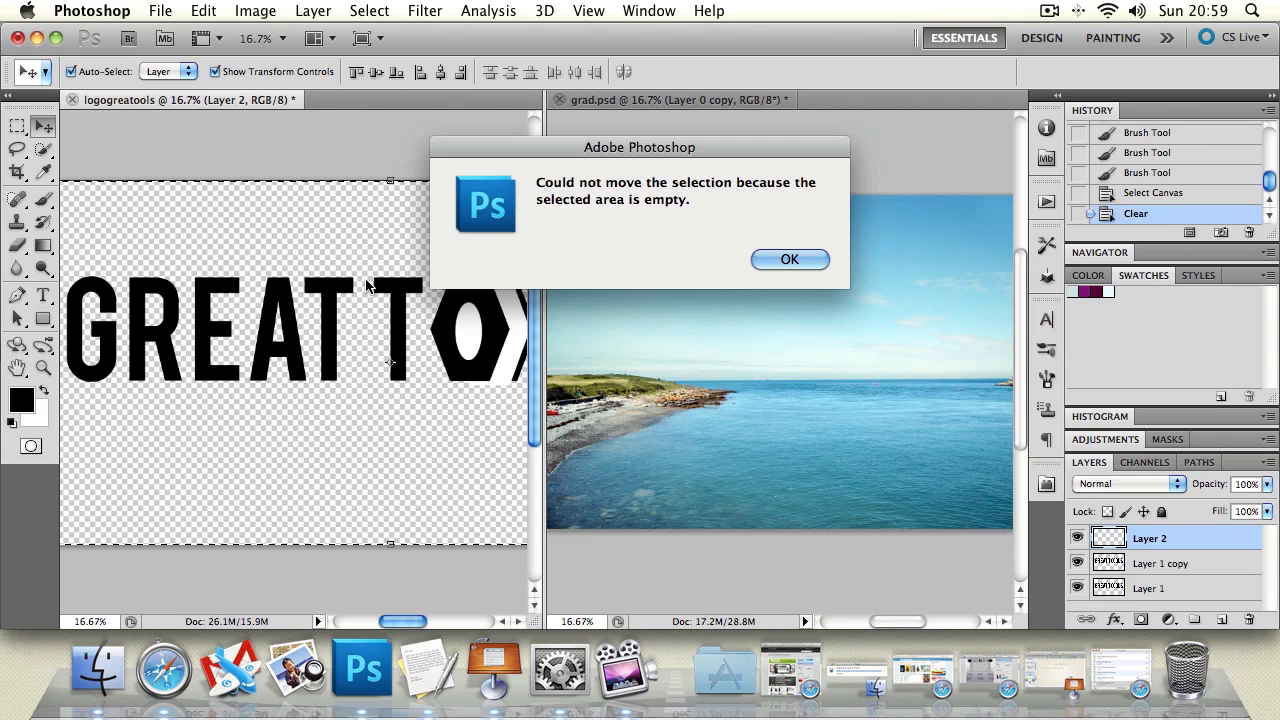
{"action": "left_click", "coordinate": [790, 259]}
{"action": "key", "text": "super+d"}
{"action": "key", "text": "l"}
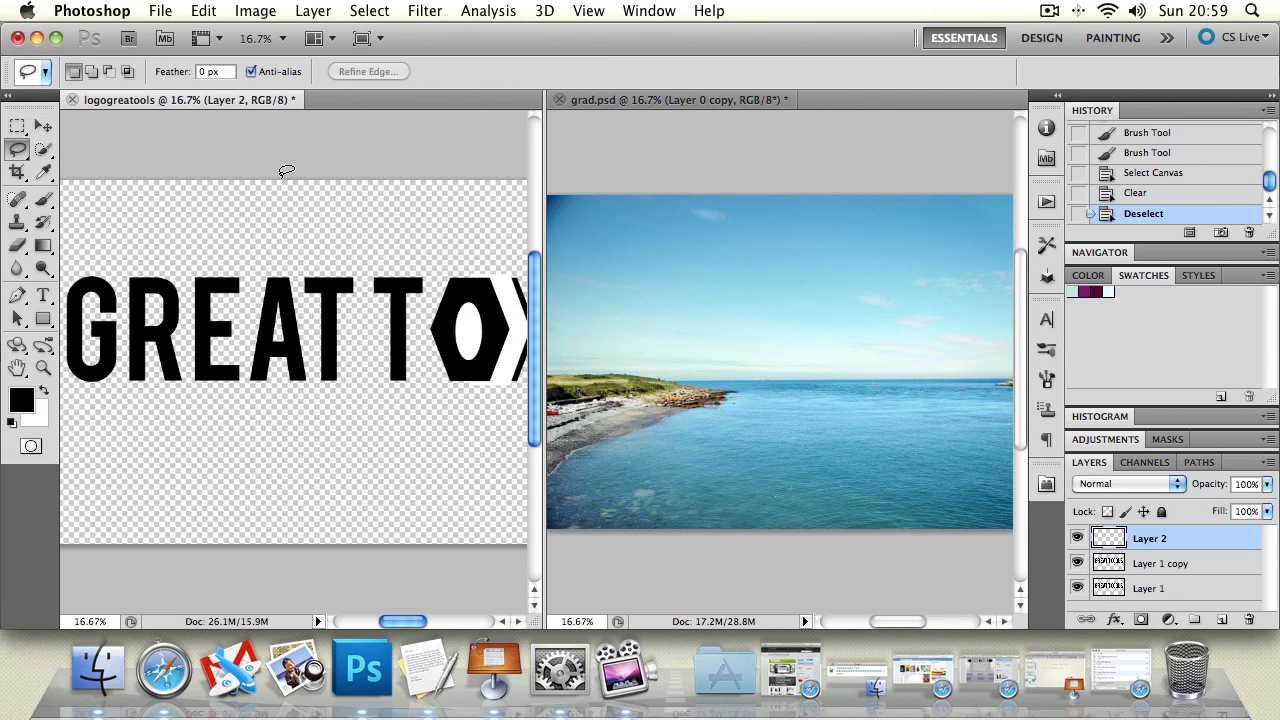